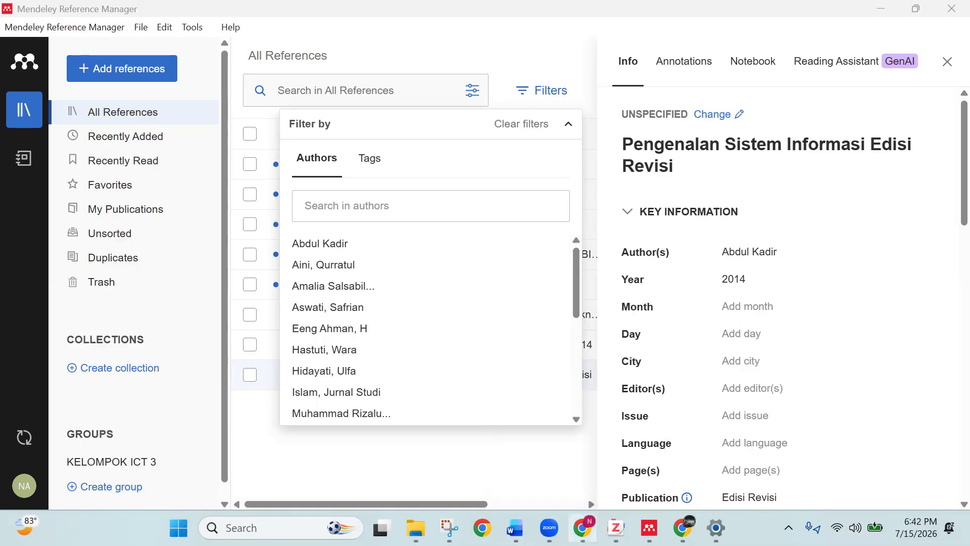
Step: View the Zotero library, close the reference details in Mendeley, and minimize both windows
{"action": "left_click", "coordinate": [615, 525]}
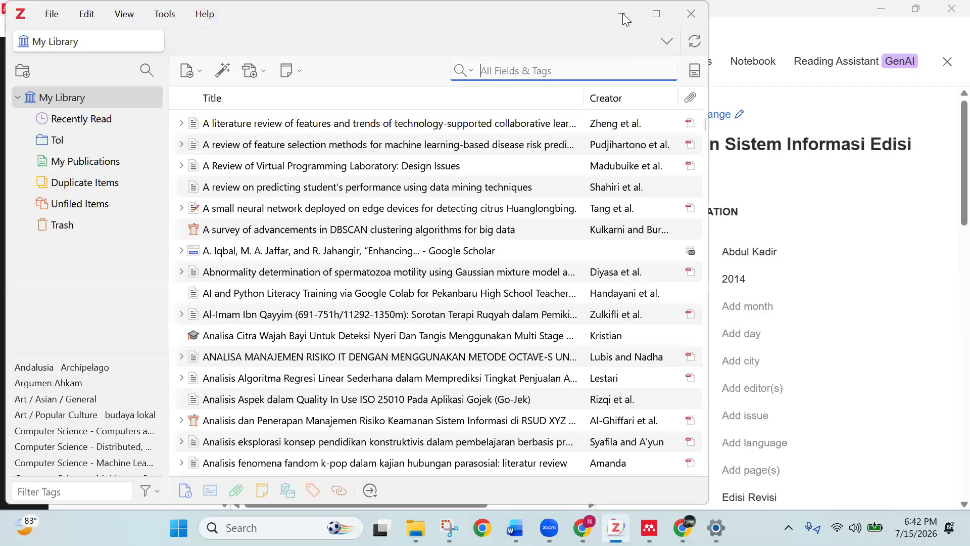
{"action": "left_click", "coordinate": [623, 14]}
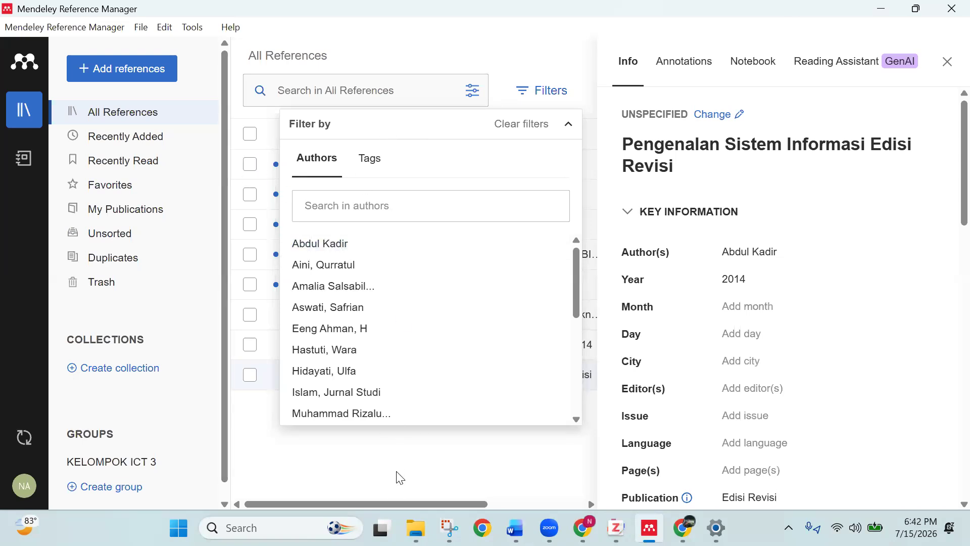
{"action": "left_click", "coordinate": [947, 62]}
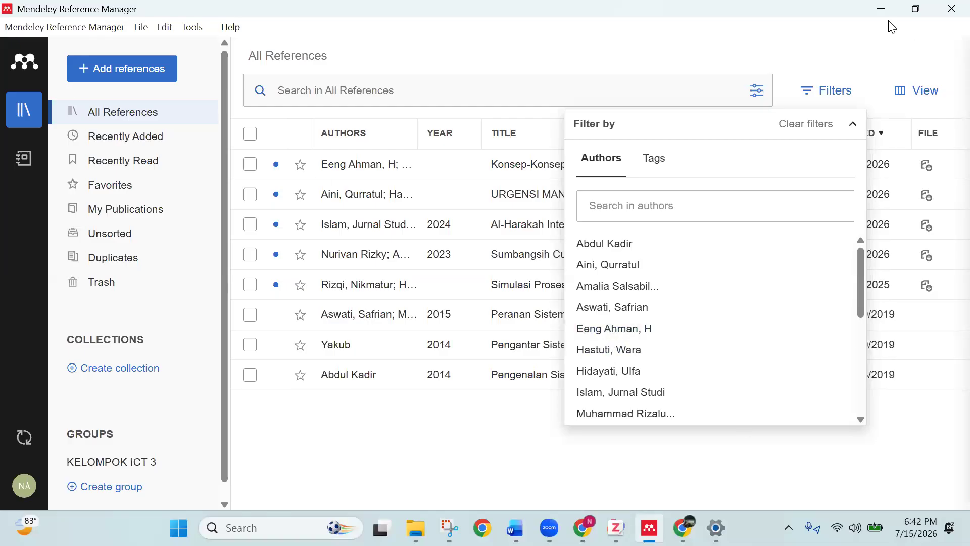
{"action": "left_click", "coordinate": [882, 9]}
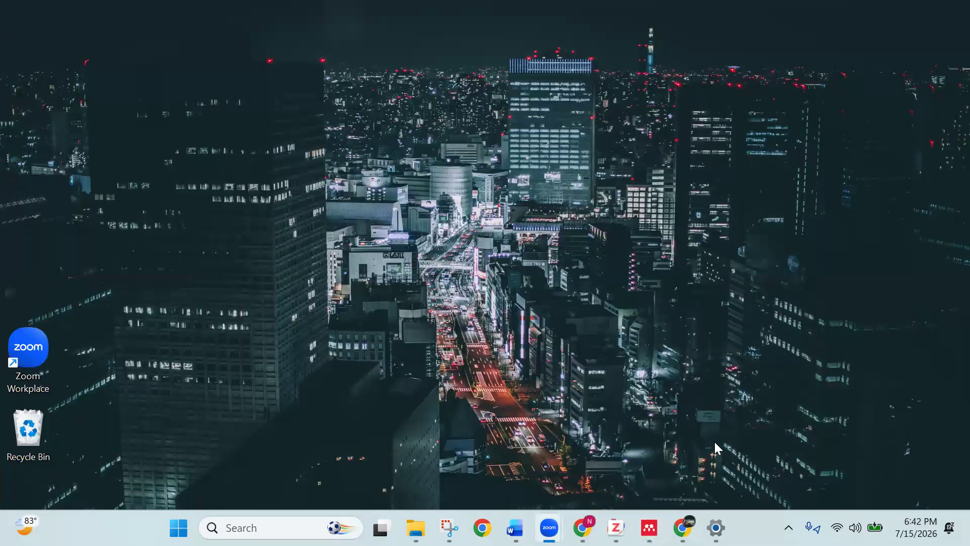
Step: Switch to Chrome, maximize its window and open the Google Scholar home page in a new tab
{"action": "left_click", "coordinate": [682, 527]}
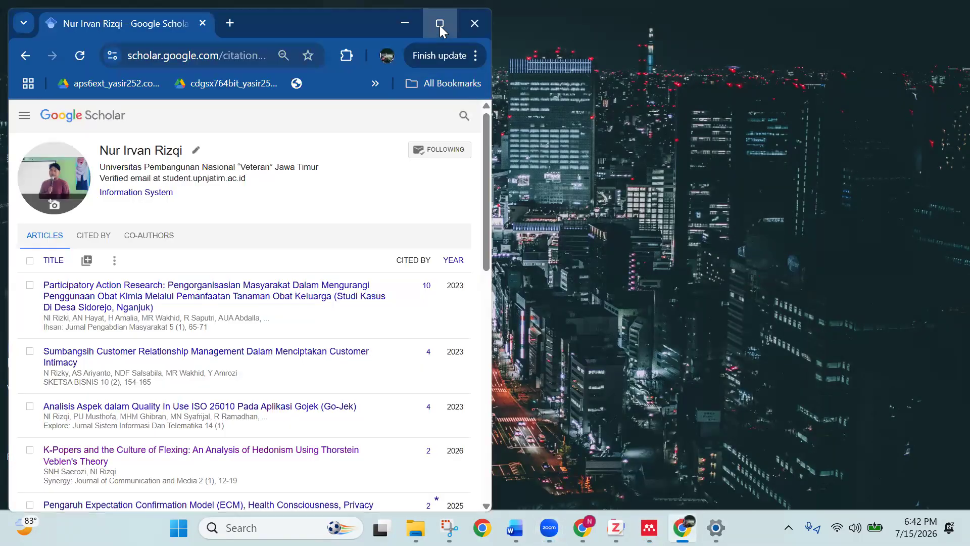
{"action": "left_click", "coordinate": [439, 23]}
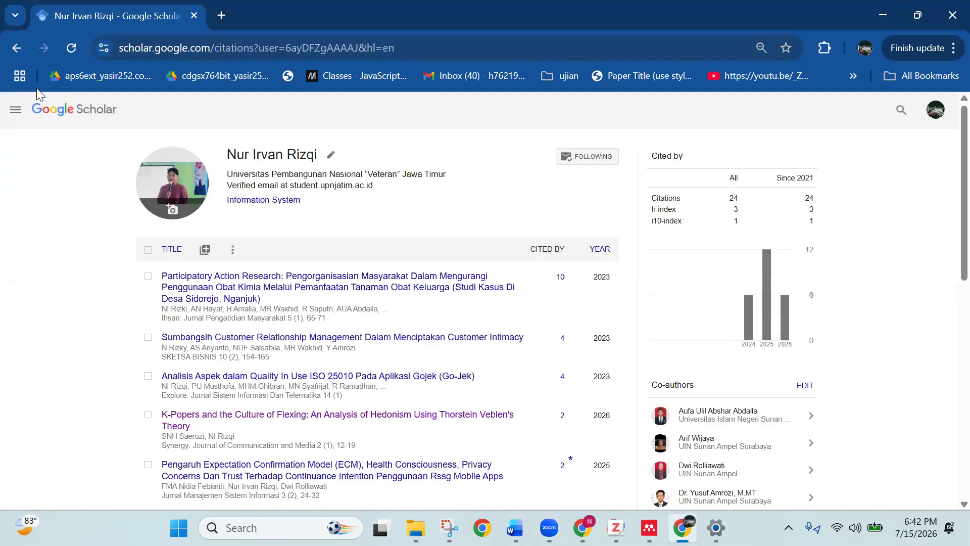
{"action": "left_click", "coordinate": [221, 16]}
{"action": "type", "text": "s"}
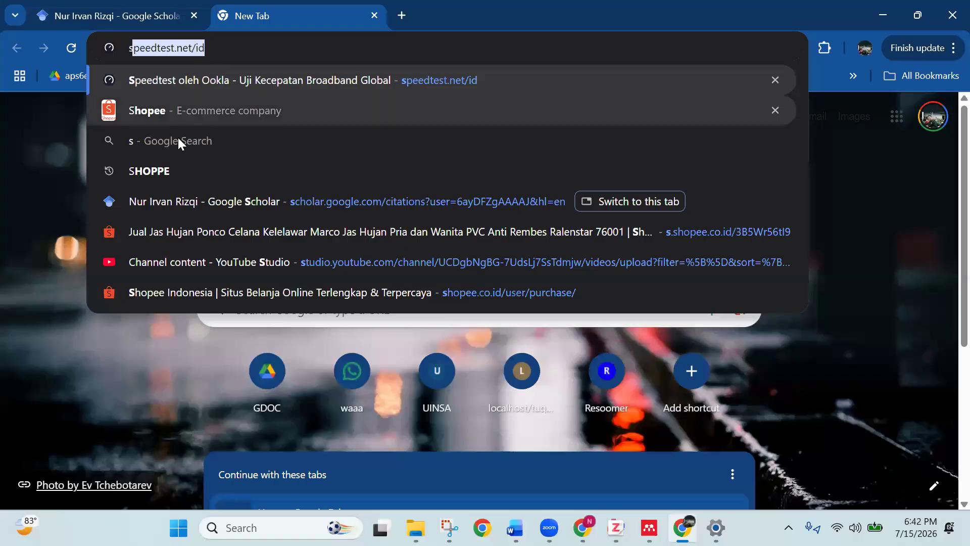
{"action": "type", "text": "chola"}
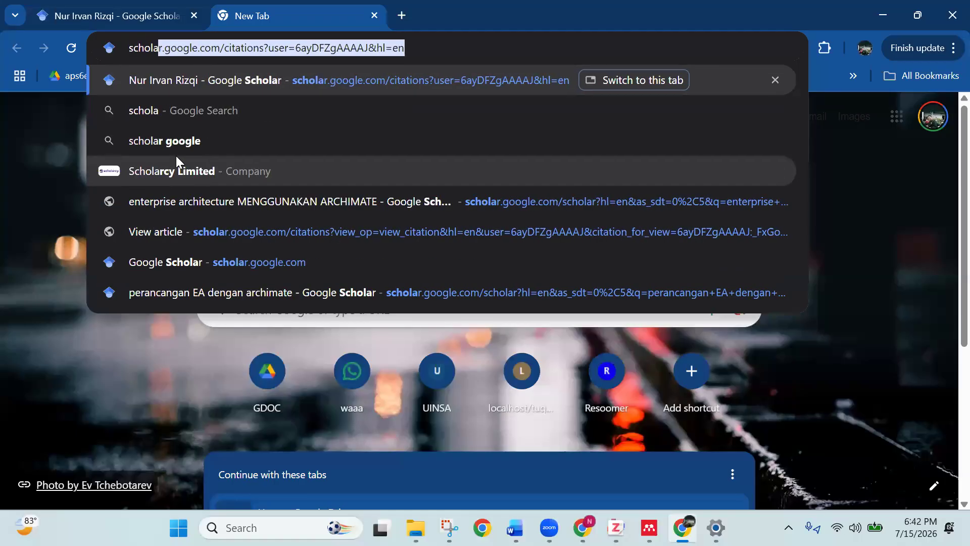
{"action": "key", "text": "Return"}
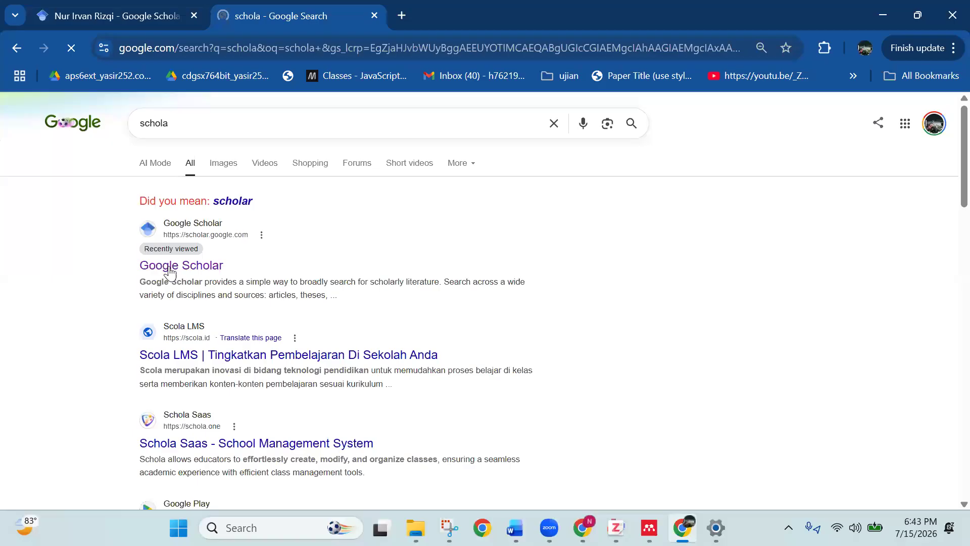
{"action": "left_click", "coordinate": [181, 271]}
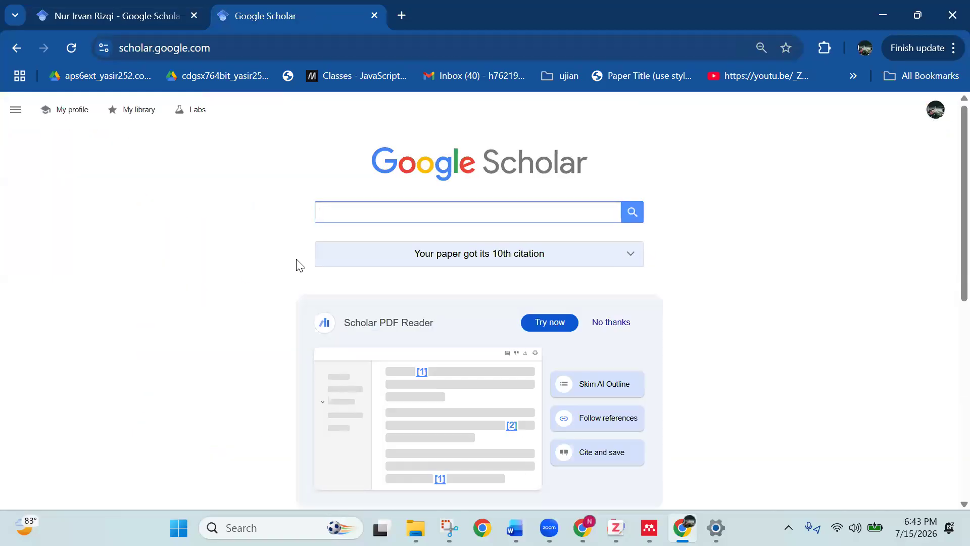
{"action": "left_click", "coordinate": [412, 206]}
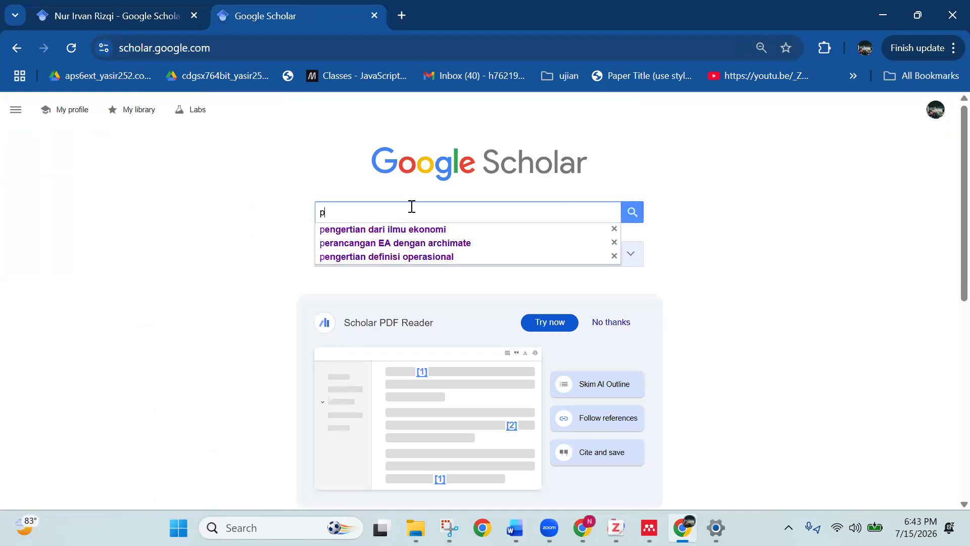
{"action": "type", "text": "definis"}
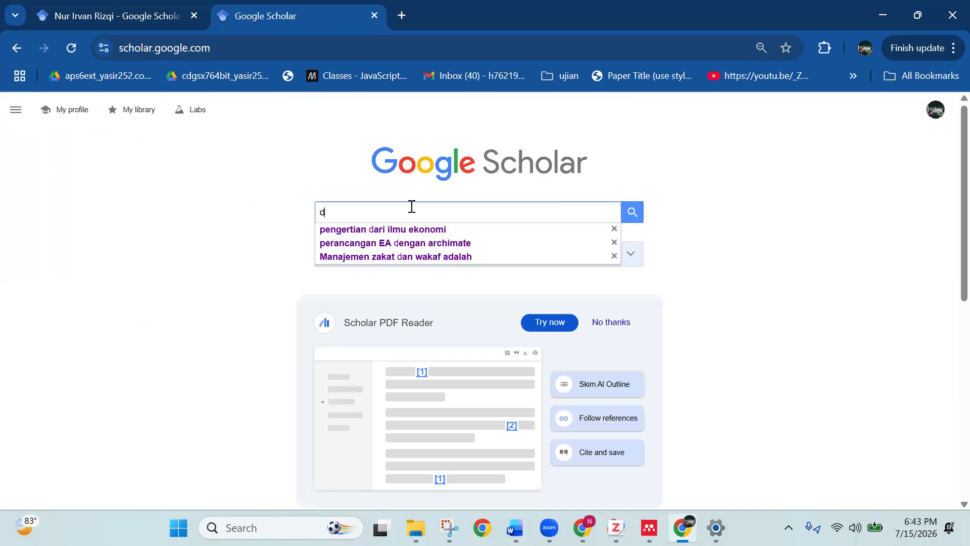
{"action": "key", "text": "BackSpace"}
{"action": "type", "text": "i"}
{"action": "key", "text": "BackSpace"}
{"action": "key", "text": "BackSpace"}
{"action": "key", "text": "BackSpace"}
{"action": "key", "text": "BackSpace"}
{"action": "key", "text": "BackSpace"}
{"action": "key", "text": "BackSpace"}
{"action": "key", "text": "BackSpace"}
{"action": "key", "text": "BackSpace"}
{"action": "key", "text": "BackSpace"}
Step: Search Google Scholar for "pengertian psikologi"
{"action": "type", "text": "pe"}
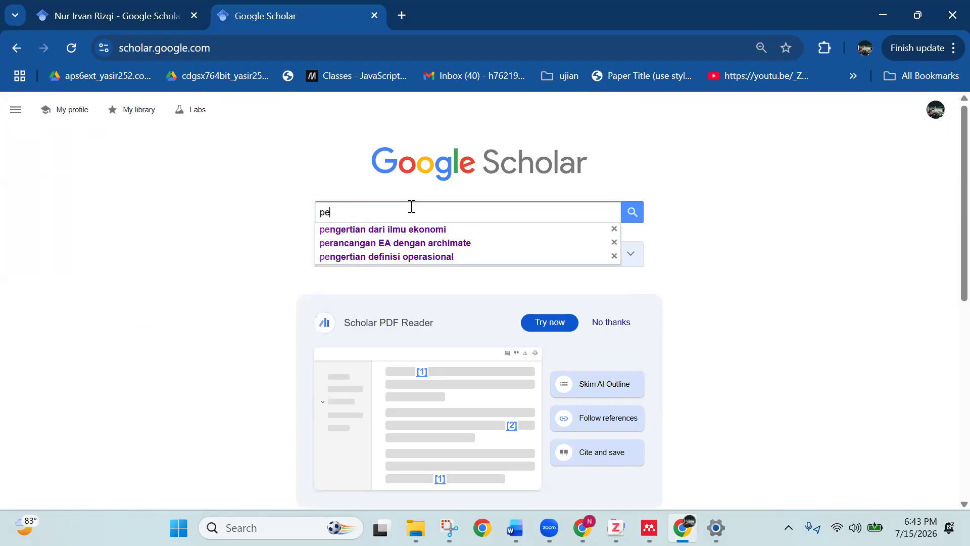
{"action": "type", "text": "ngertian psikolo9"}
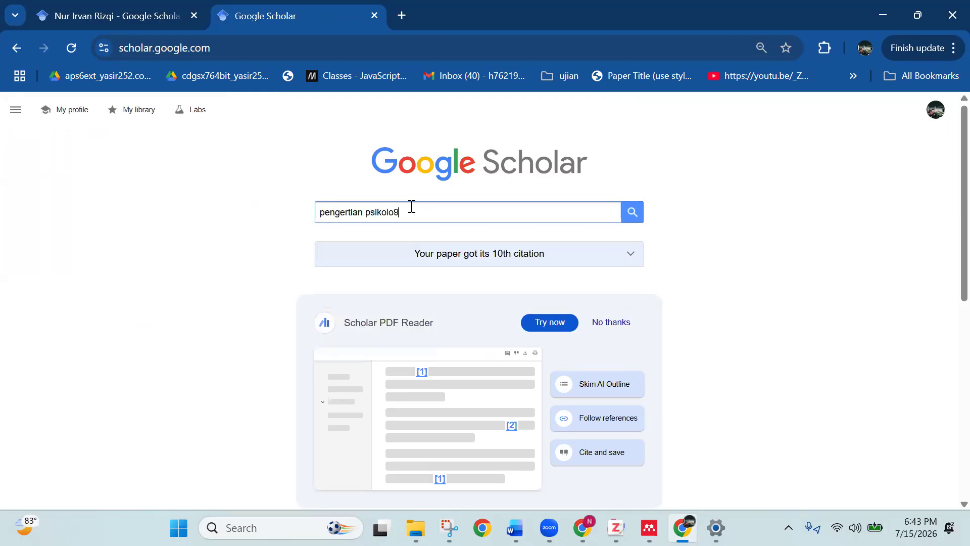
{"action": "key", "text": "BackSpace"}
{"action": "type", "text": "gi"}
{"action": "key", "text": "Return"}
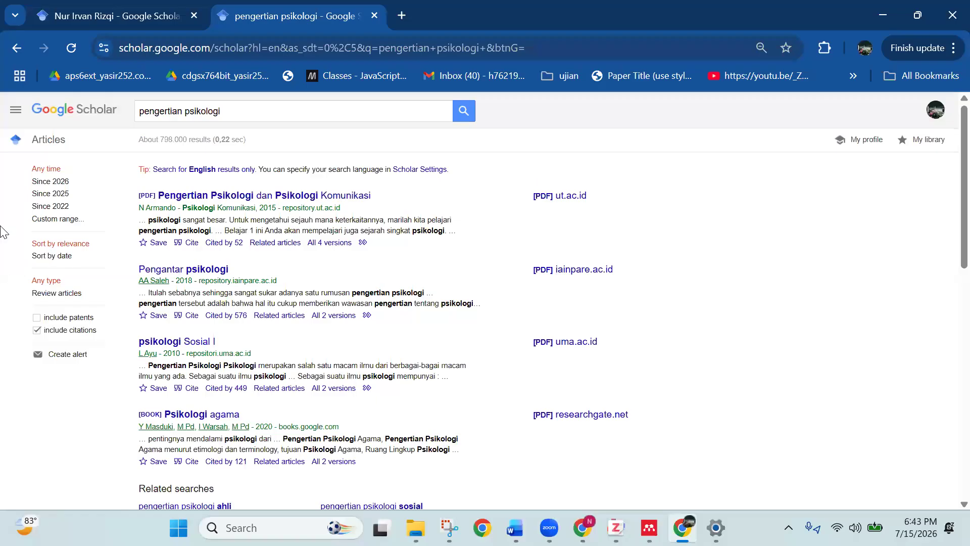
Step: Limit the search results to a custom publication year range from 2021 to 2026
{"action": "left_click", "coordinate": [73, 219]}
{"action": "left_click", "coordinate": [47, 237]}
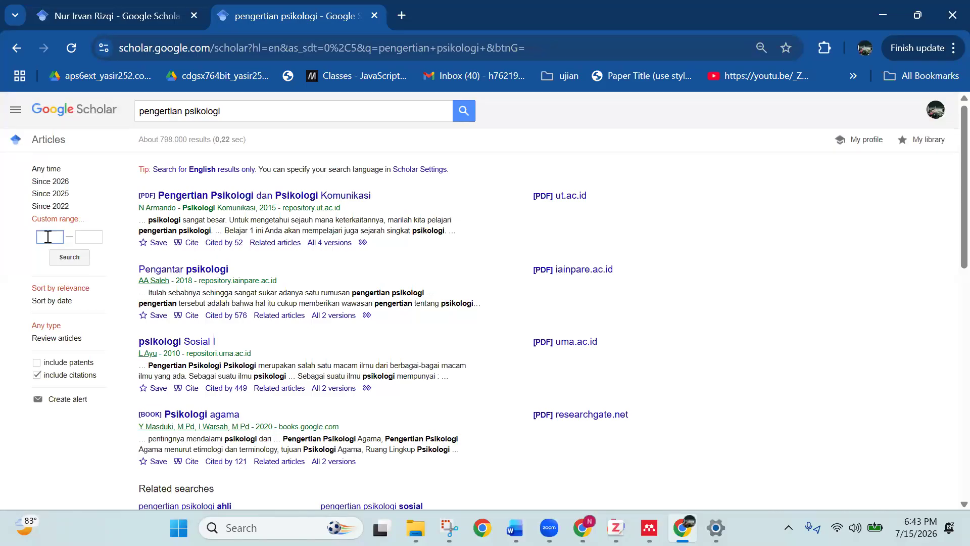
{"action": "type", "text": "2021"}
{"action": "left_click", "coordinate": [89, 239]}
{"action": "type", "text": "2026"}
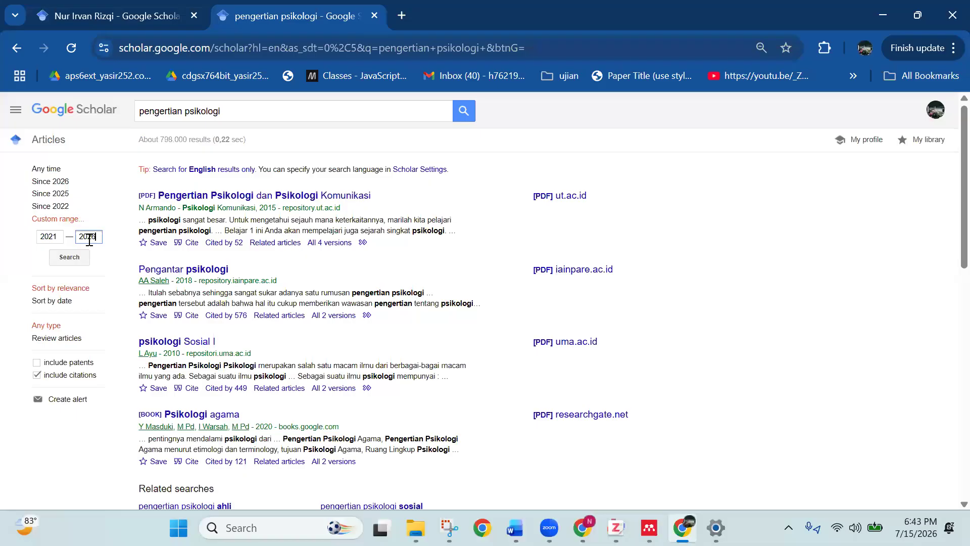
{"action": "left_click", "coordinate": [78, 263]}
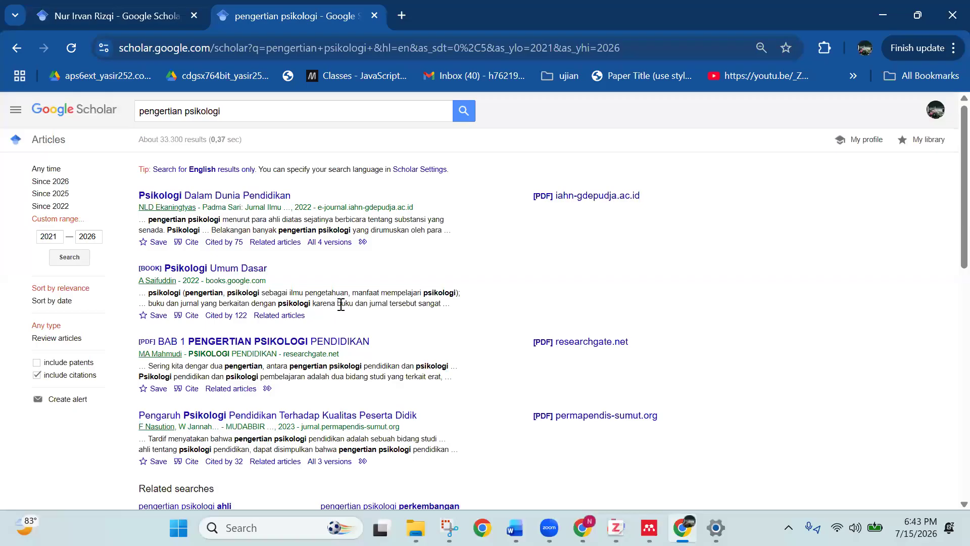
Step: Browse the filtered results and open the article "Psikologi Dalam Dunia Pendidikan", keeping the Mendeley window minimized
{"action": "scroll", "coordinate": [341, 304], "scroll_direction": "down", "scroll_amount": 2}
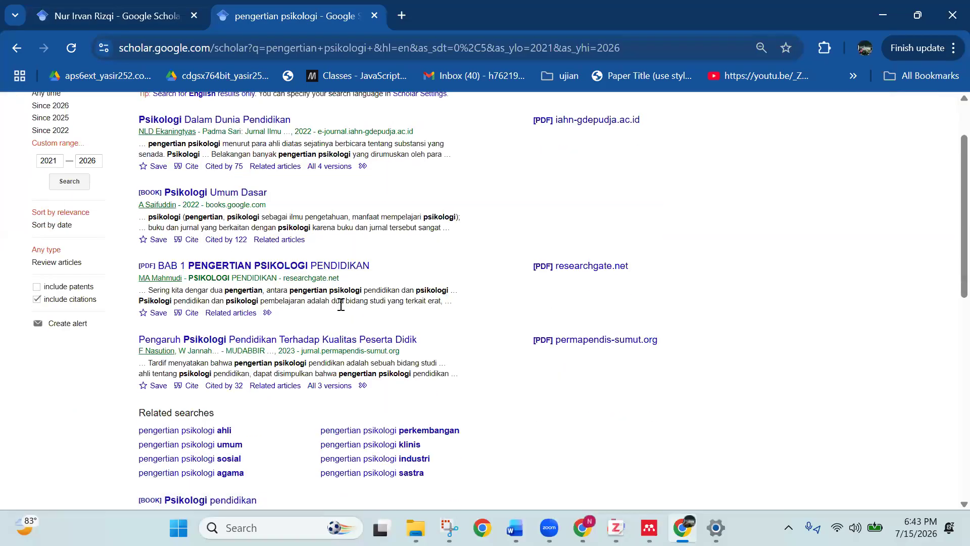
{"action": "scroll", "coordinate": [342, 305], "scroll_direction": "down", "scroll_amount": 5}
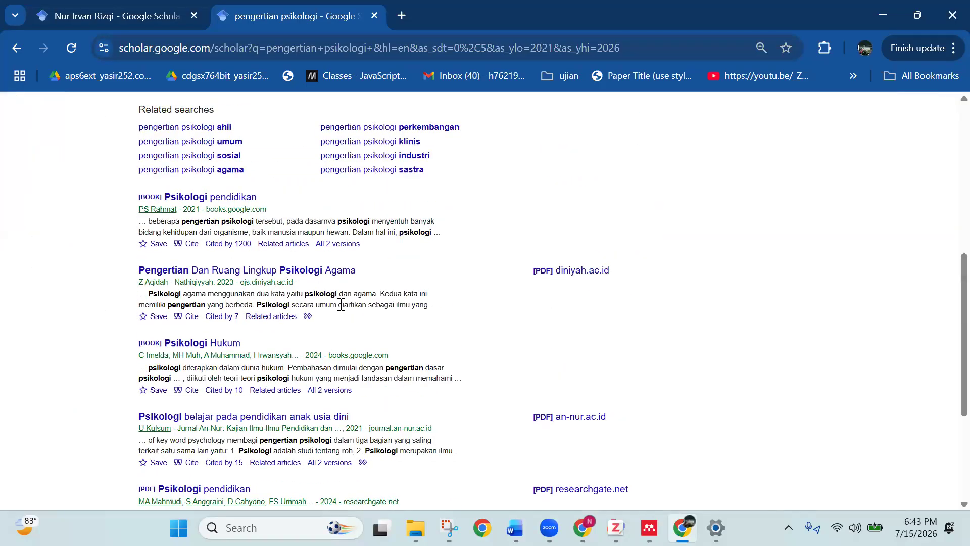
{"action": "scroll", "coordinate": [342, 304], "scroll_direction": "up", "scroll_amount": 7}
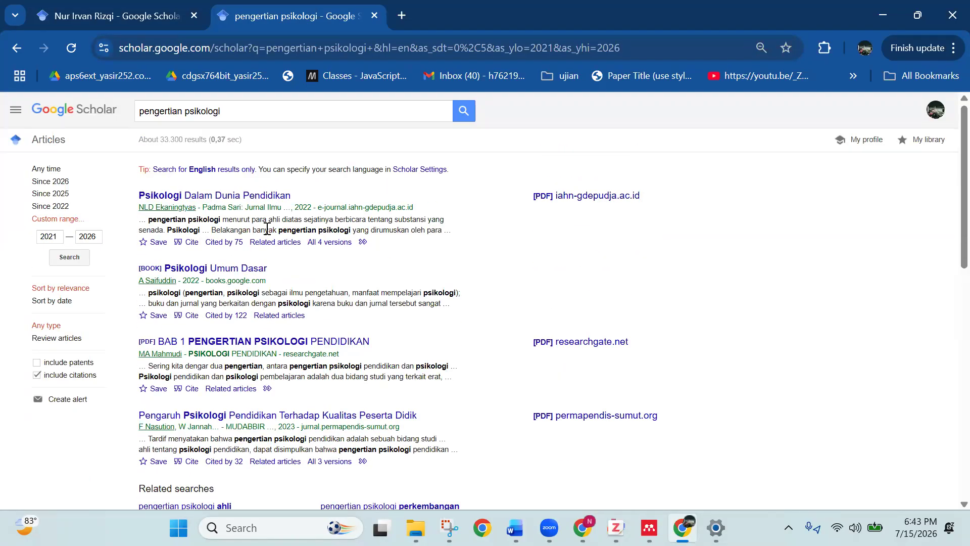
{"action": "left_click", "coordinate": [257, 200]}
{"action": "key", "text": "alt+Tab"}
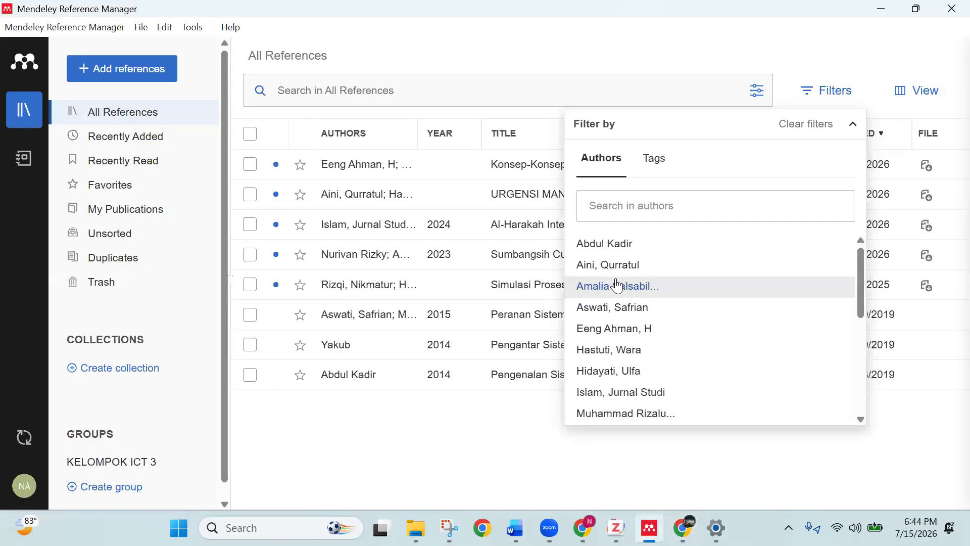
{"action": "left_click", "coordinate": [881, 9]}
Step: Look through the article's journal page, open its full-text PDF and download it
{"action": "scroll", "coordinate": [329, 173], "scroll_direction": "down", "scroll_amount": 3}
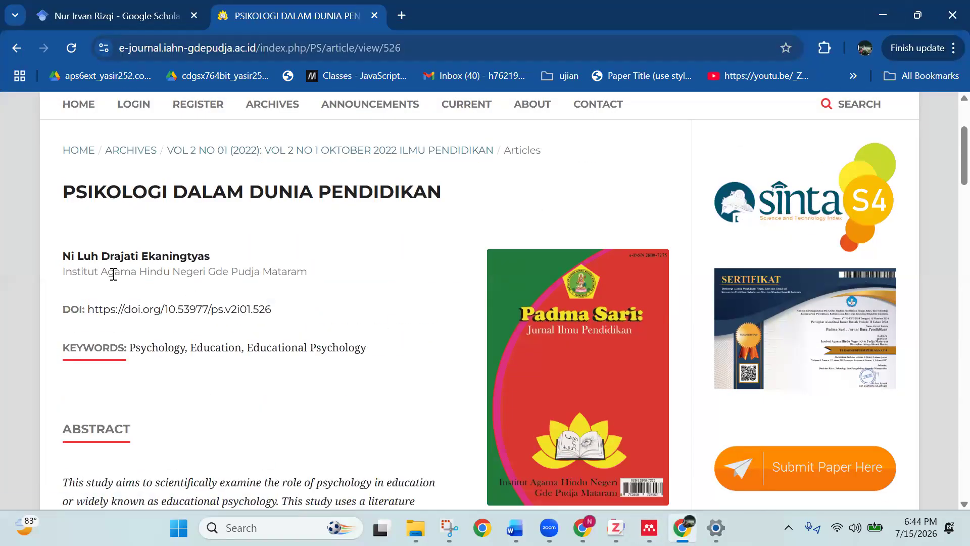
{"action": "scroll", "coordinate": [113, 274], "scroll_direction": "down", "scroll_amount": 10}
{"action": "scroll", "coordinate": [338, 290], "scroll_direction": "up", "scroll_amount": 2}
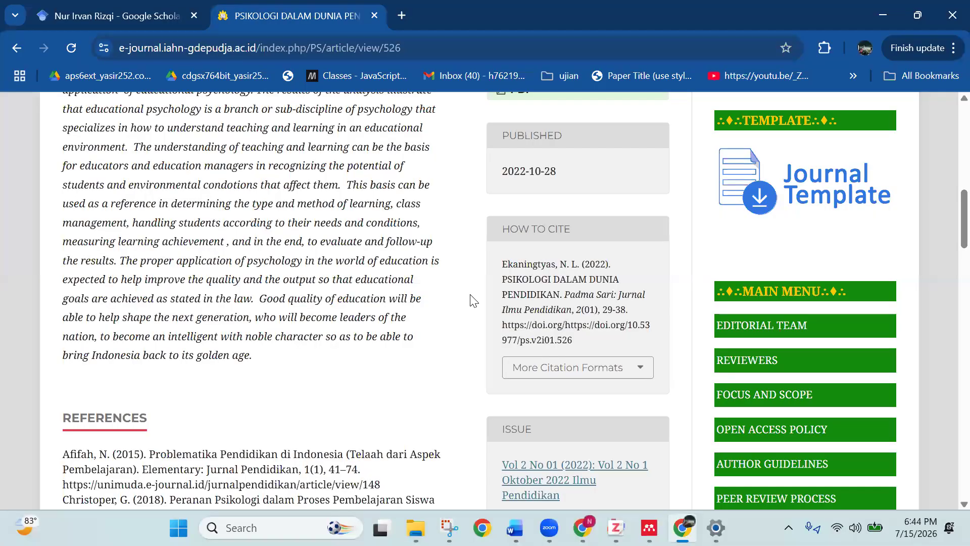
{"action": "scroll", "coordinate": [565, 250], "scroll_direction": "up", "scroll_amount": 3}
{"action": "left_click", "coordinate": [566, 242]}
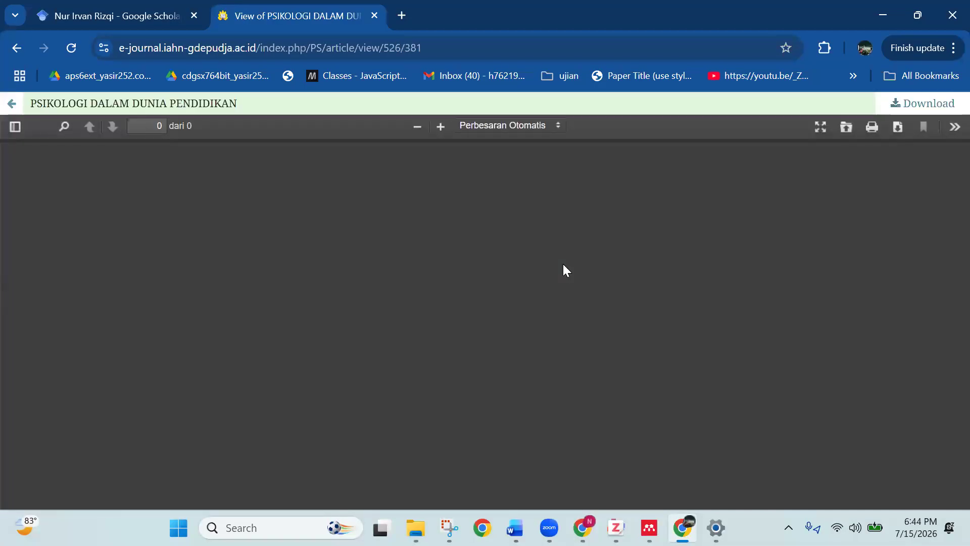
{"action": "left_click", "coordinate": [917, 107]}
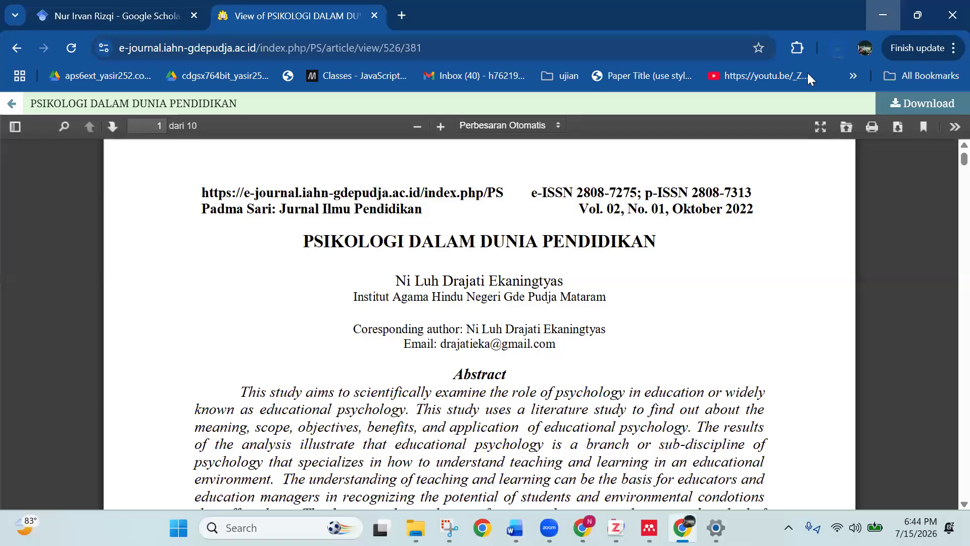
Step: Minimize Chrome, switch to Word and enter the heading "SITASI MENGGUNAKAN MENDELEY" in the blank document
{"action": "left_click", "coordinate": [883, 16]}
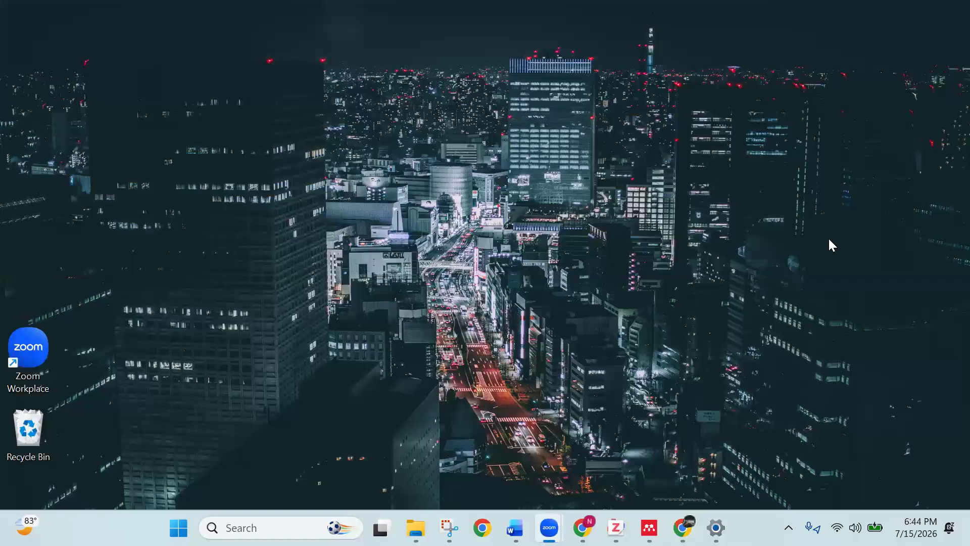
{"action": "left_click", "coordinate": [515, 528]}
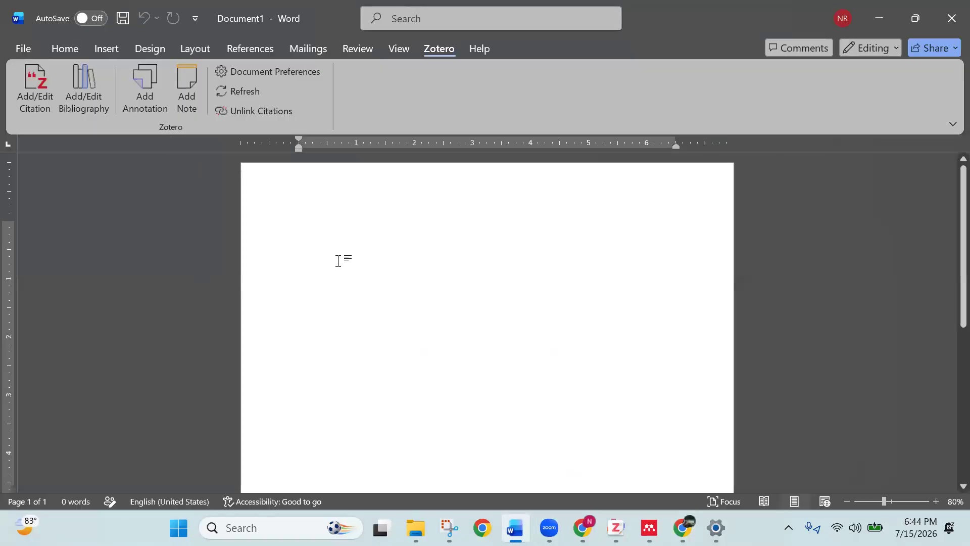
{"action": "type", "text": "SI"}
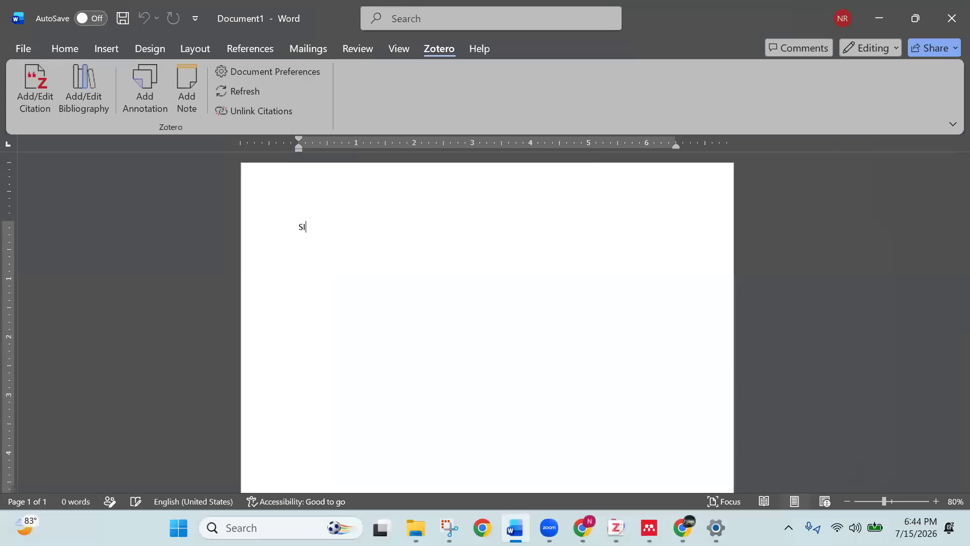
{"action": "type", "text": "TASI ME"}
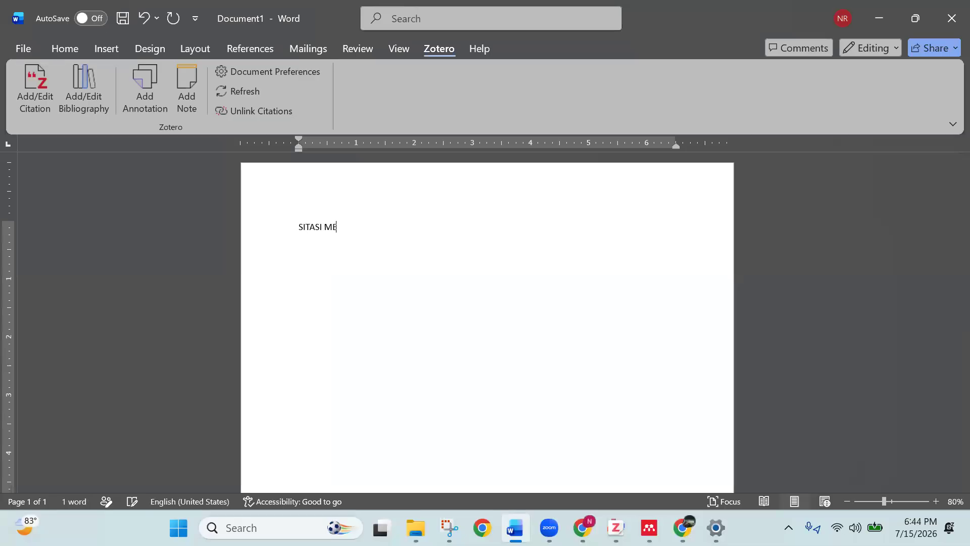
{"action": "type", "text": "NGGUNAKAN MENDELEY"}
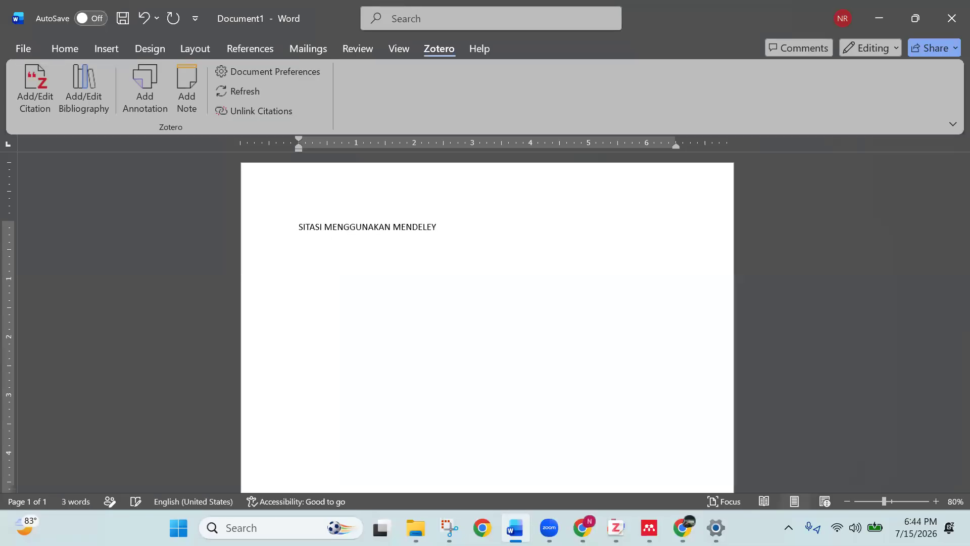
Step: Make all the text in the document bold, italic and underlined
{"action": "key", "text": "ctrl+a"}
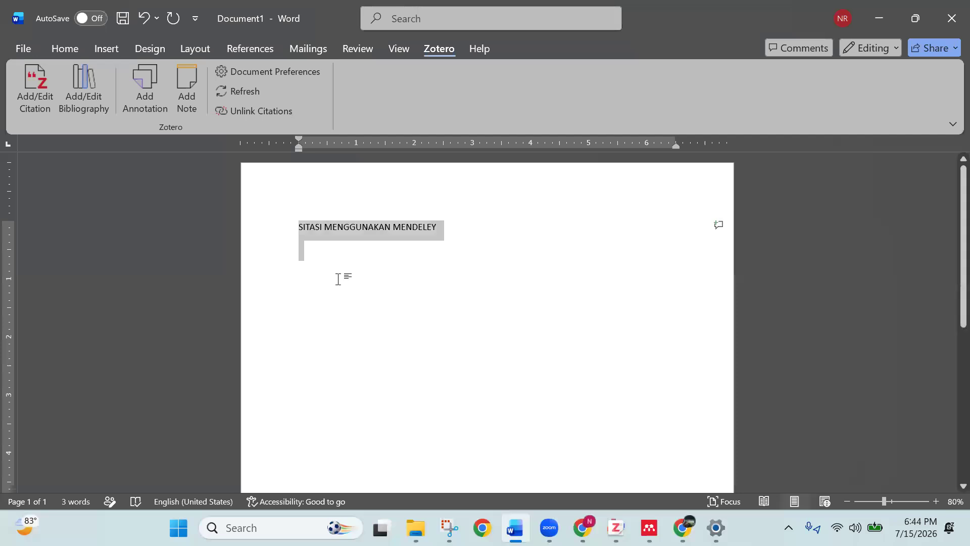
{"action": "left_click", "coordinate": [74, 51]}
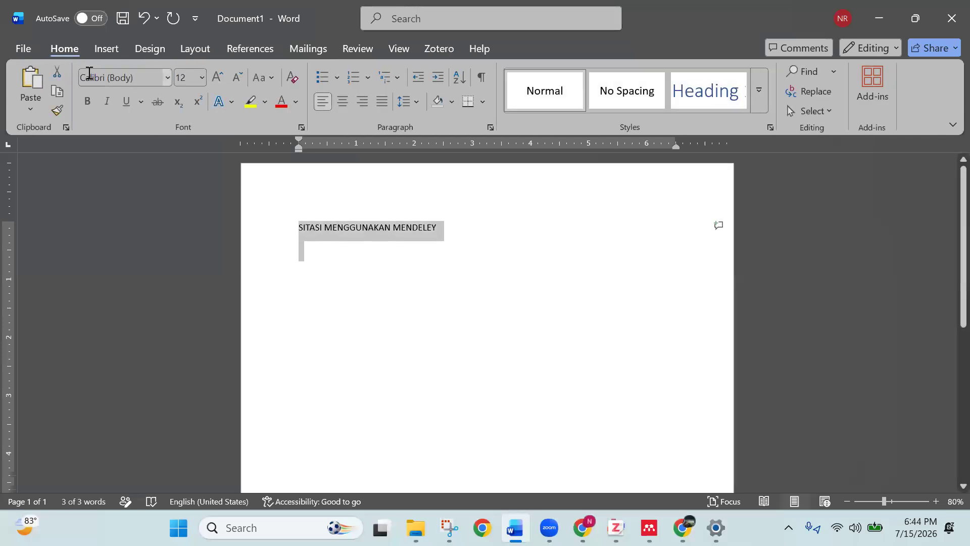
{"action": "left_click", "coordinate": [90, 72]}
{"action": "left_click", "coordinate": [87, 101]}
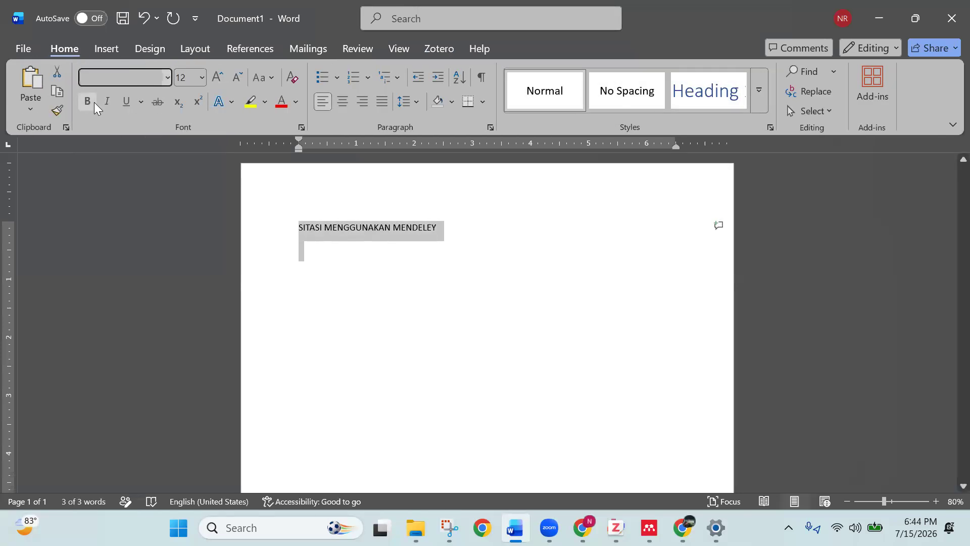
{"action": "left_click", "coordinate": [126, 101]}
{"action": "left_click", "coordinate": [113, 106]}
{"action": "left_click", "coordinate": [404, 263]}
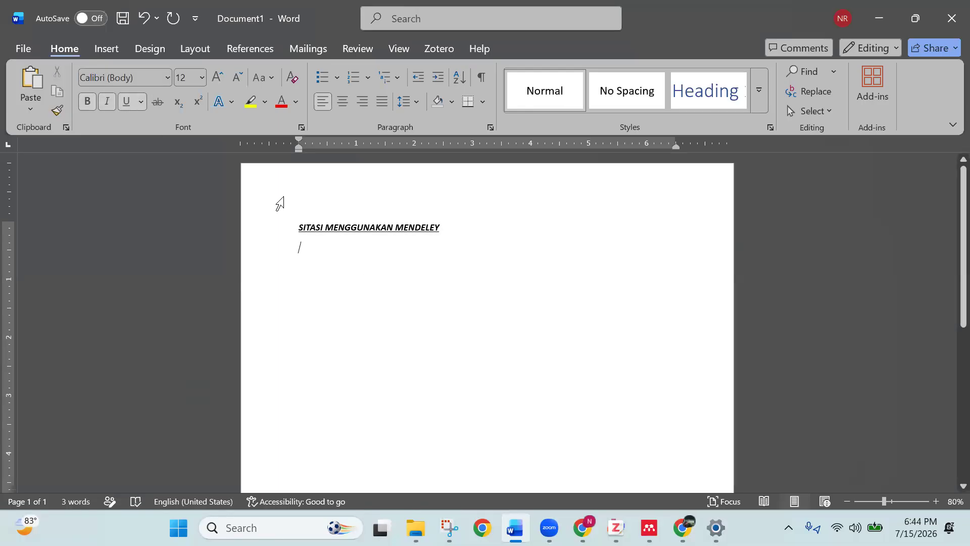
Step: Start a numbered list below the heading and enter "Psikologi" as its first item
{"action": "left_click", "coordinate": [354, 77]}
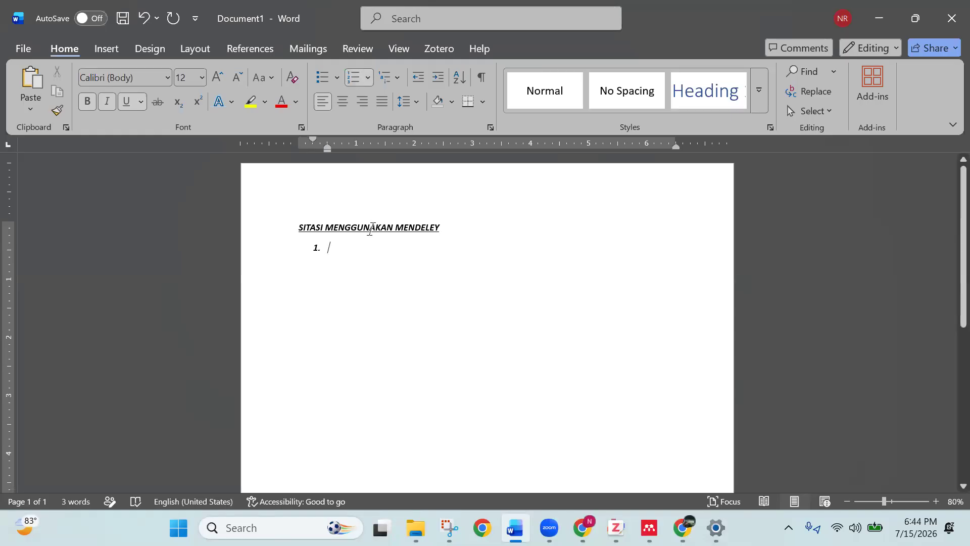
{"action": "type", "text": "Psikolo"}
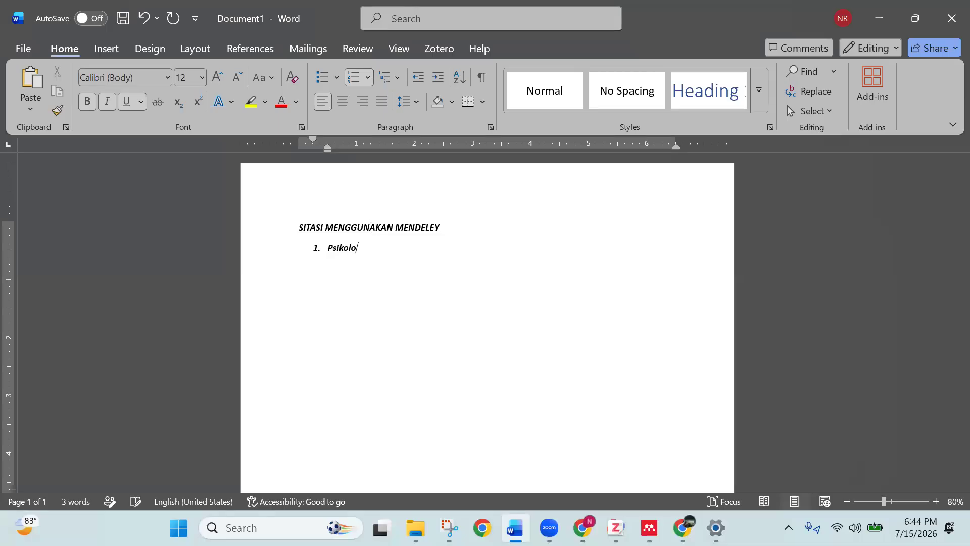
{"action": "type", "text": "gi"}
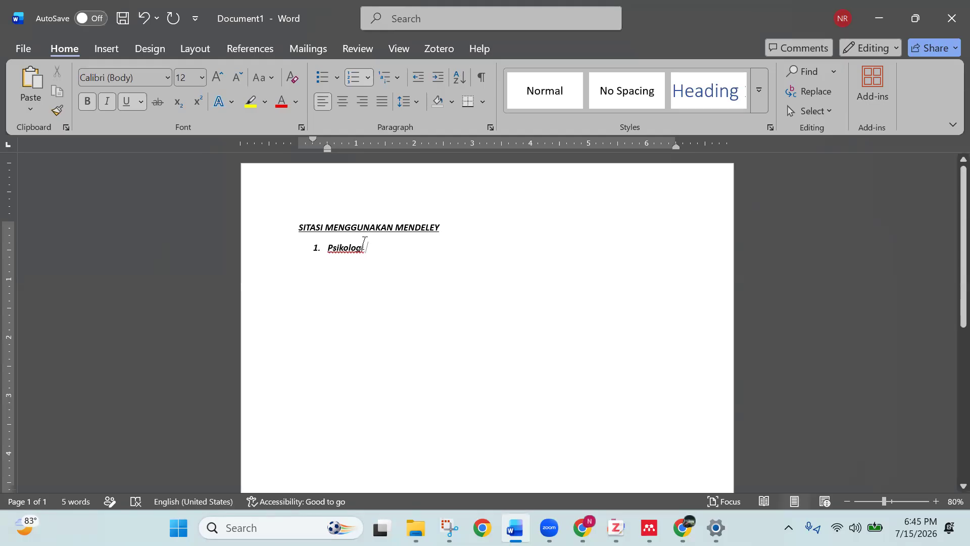
Step: Remove the underline and italics from the list item "Psikologi", keeping it bold
{"action": "left_click_drag", "start_coordinate": [332, 244], "coordinate": [327, 247]}
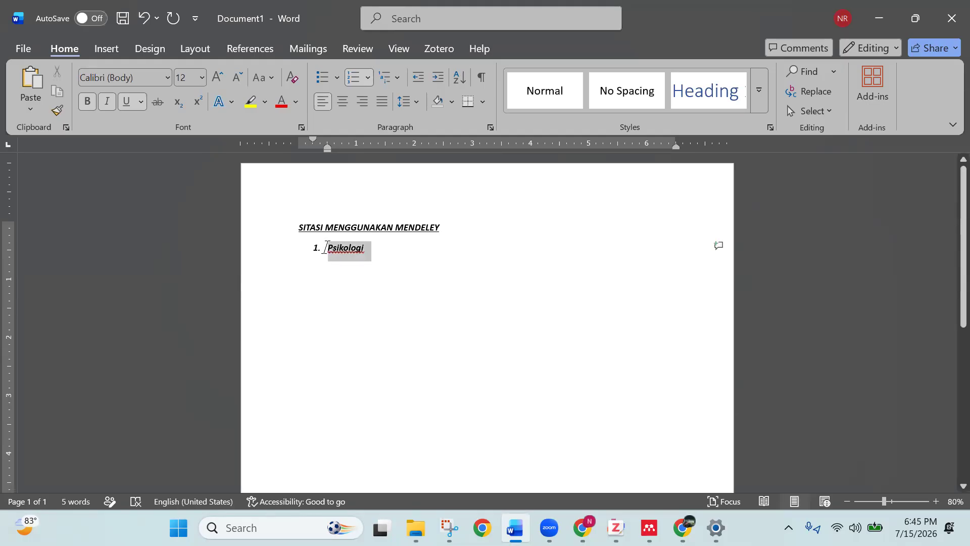
{"action": "left_click", "coordinate": [126, 102]}
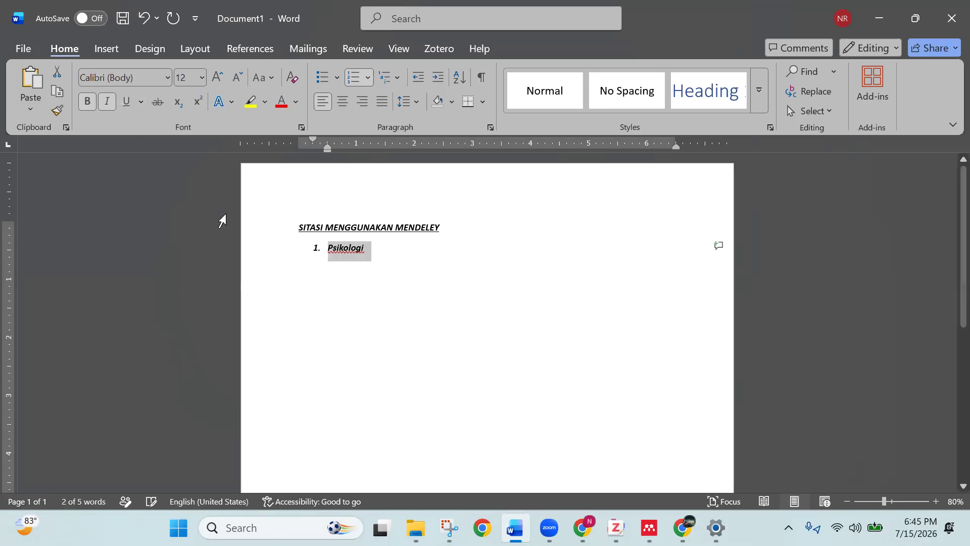
{"action": "left_click", "coordinate": [393, 265]}
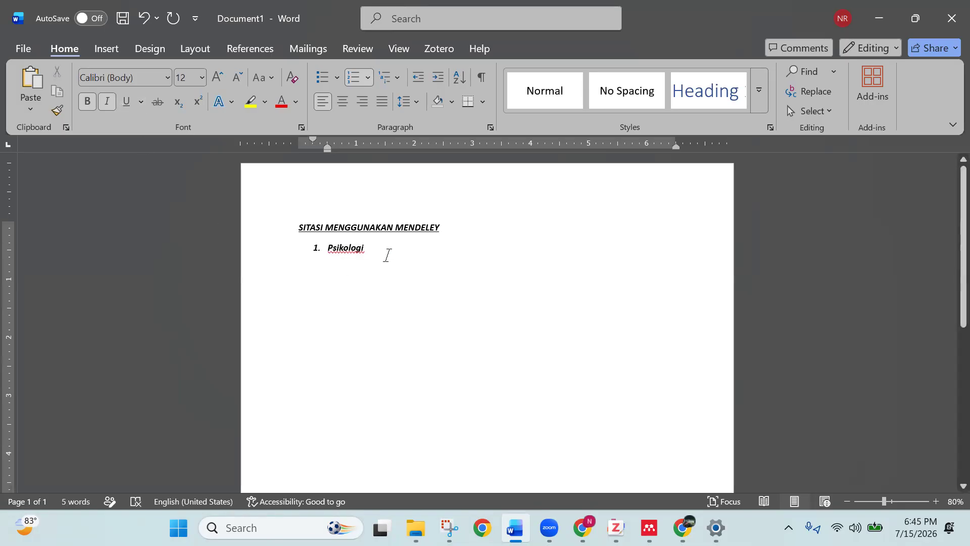
{"action": "left_click_drag", "start_coordinate": [374, 249], "coordinate": [326, 248]}
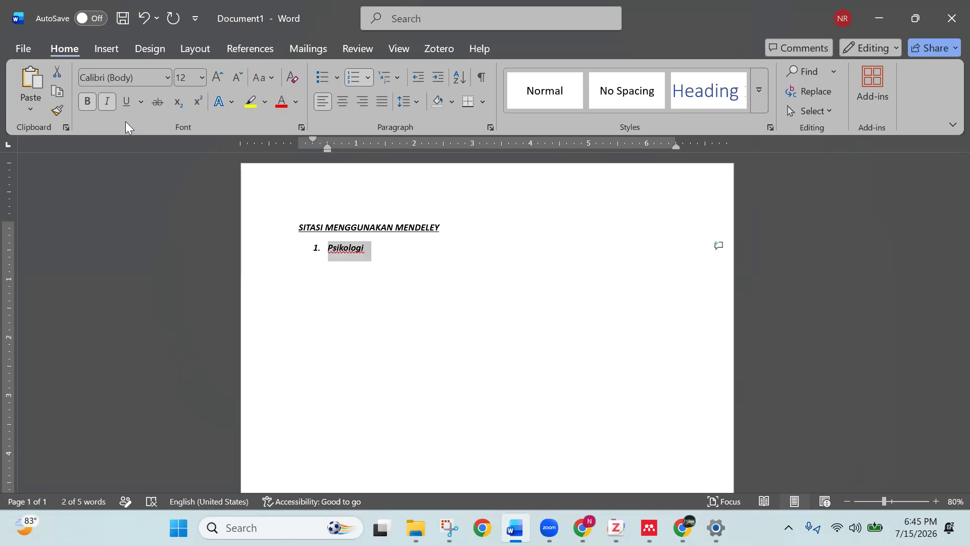
{"action": "left_click", "coordinate": [107, 102]}
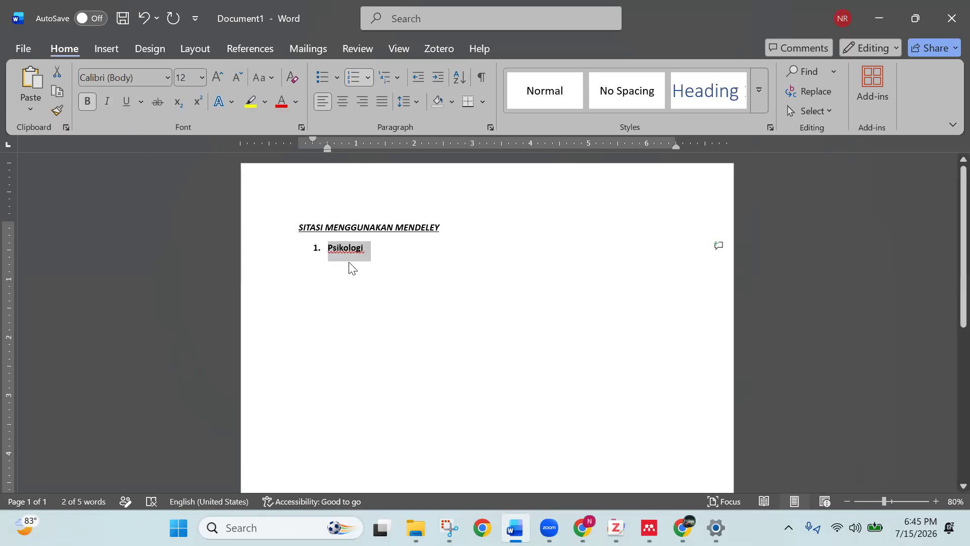
{"action": "left_click", "coordinate": [386, 259]}
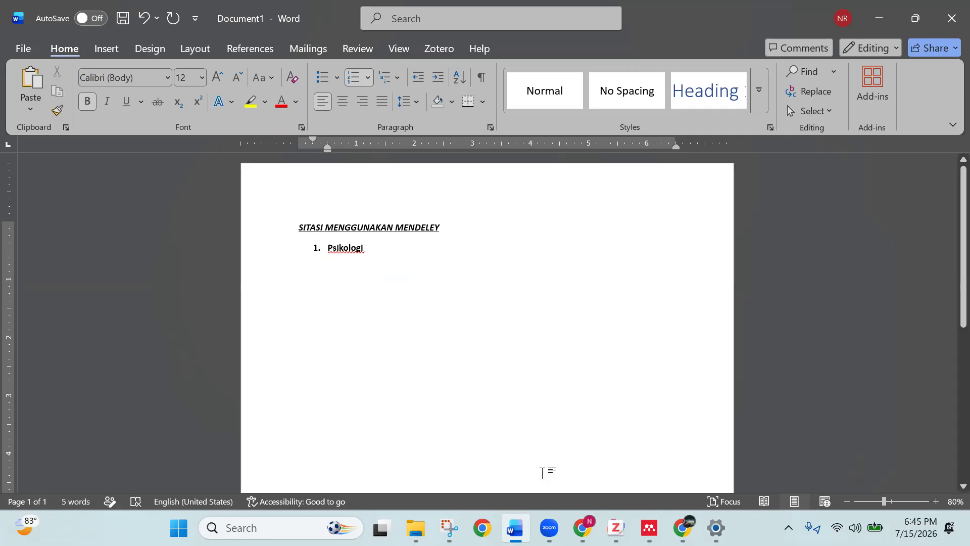
Step: Arrange the Word document and the Chrome window with the article PDF side by side, with Word on the left half
{"action": "mouse_move", "coordinate": [682, 528]}
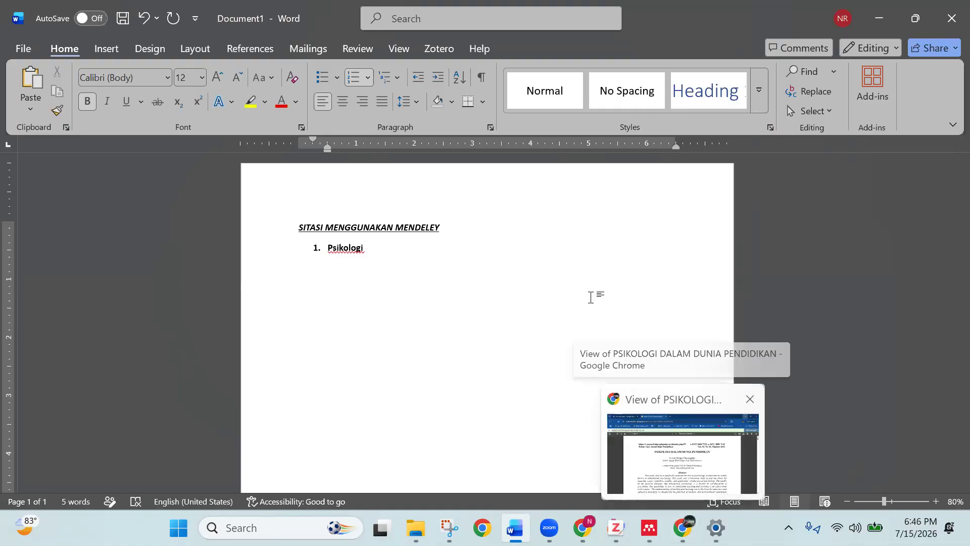
{"action": "key", "text": "super+Left"}
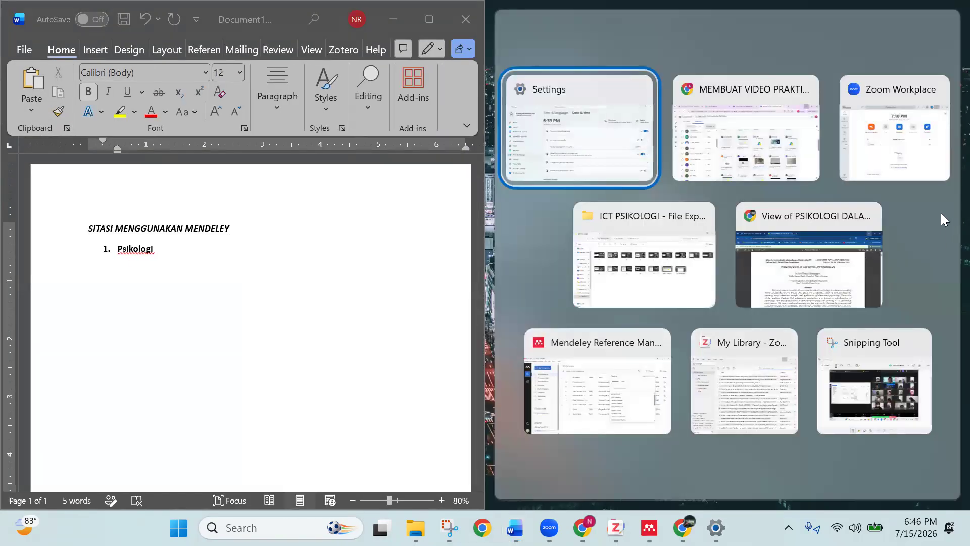
{"action": "left_click", "coordinate": [822, 245]}
Step: Skim the article's first pages and search the PDF for "Psikologi", copying the term from the Word list item without its numbering
{"action": "scroll", "coordinate": [824, 251], "scroll_direction": "down", "scroll_amount": 7}
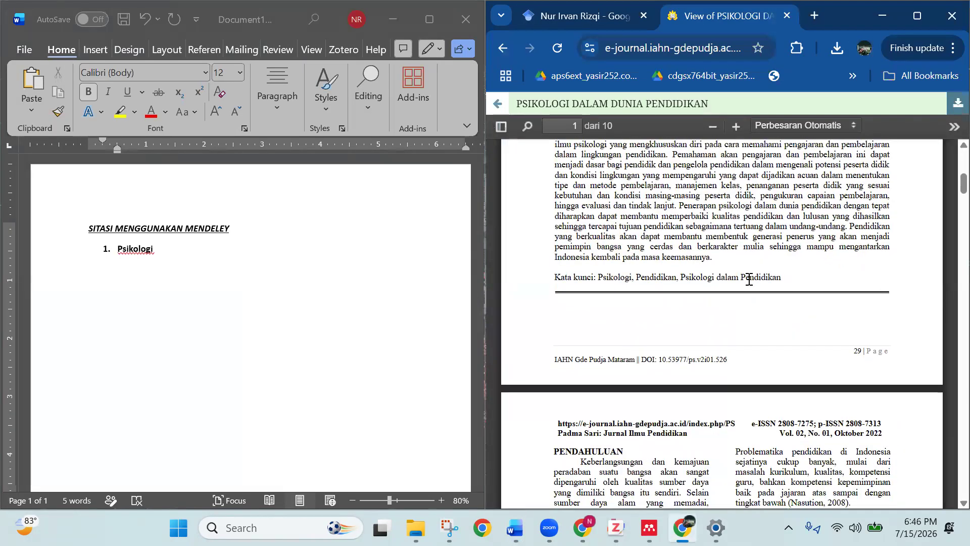
{"action": "scroll", "coordinate": [749, 279], "scroll_direction": "down", "scroll_amount": 3}
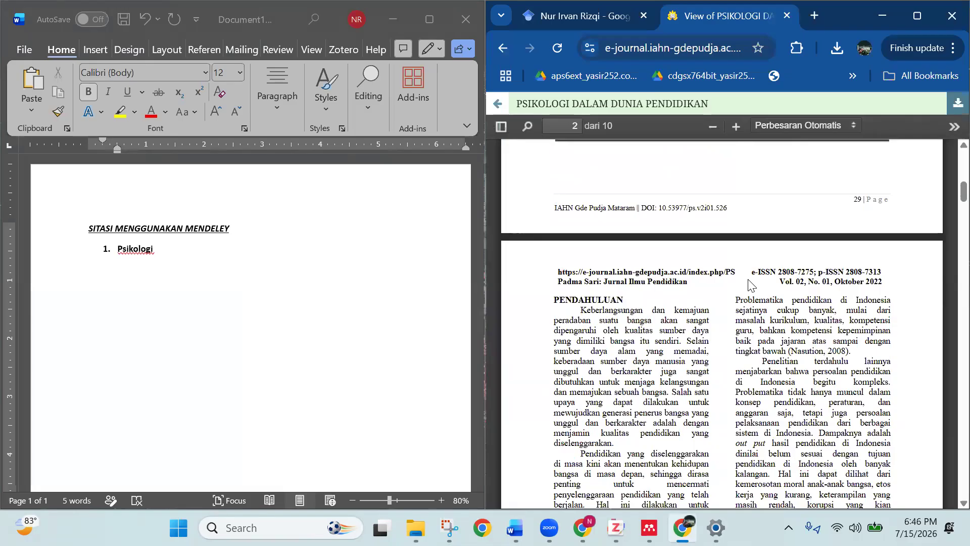
{"action": "scroll", "coordinate": [750, 283], "scroll_direction": "down", "scroll_amount": 8}
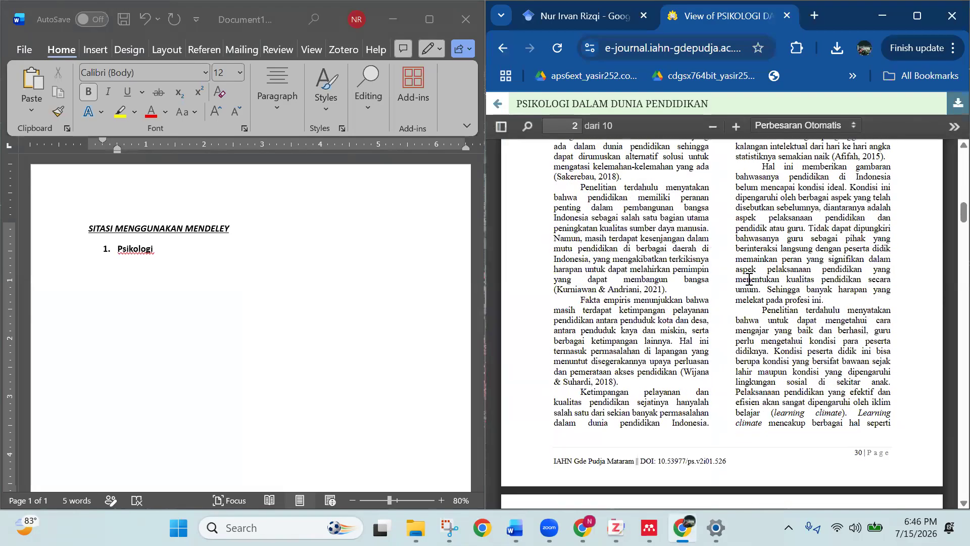
{"action": "scroll", "coordinate": [748, 279], "scroll_direction": "down", "scroll_amount": 7}
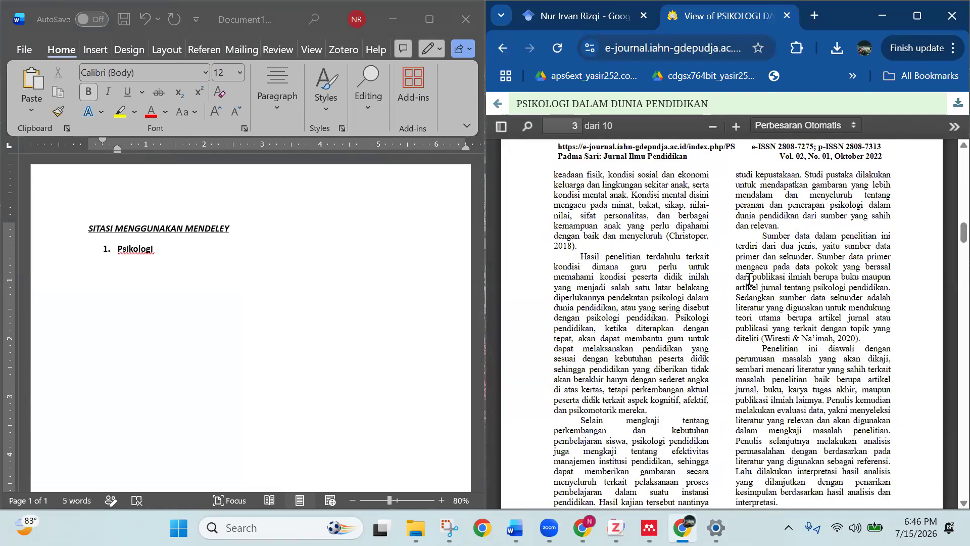
{"action": "key", "text": "ctrl+f"}
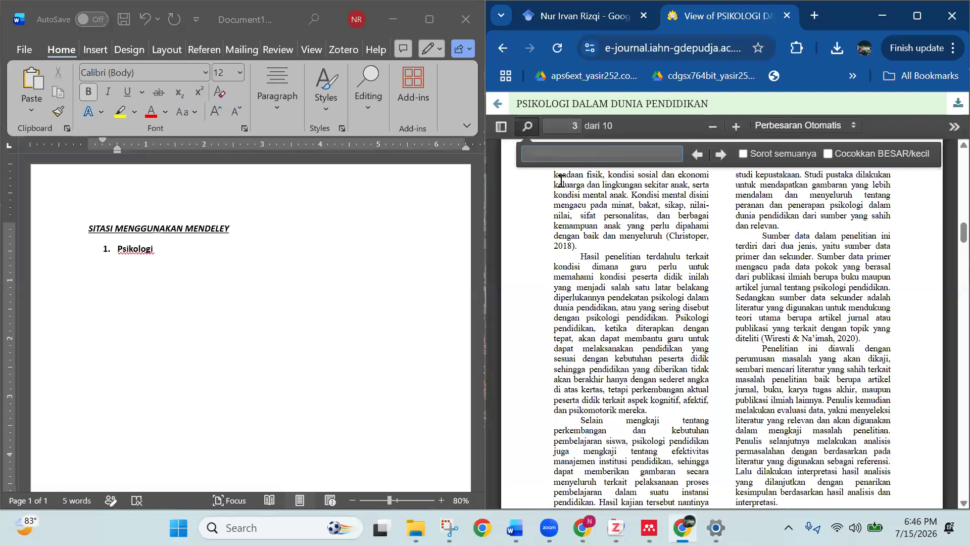
{"action": "left_click", "coordinate": [170, 249]}
{"action": "left_click_drag", "start_coordinate": [169, 249], "coordinate": [116, 255]}
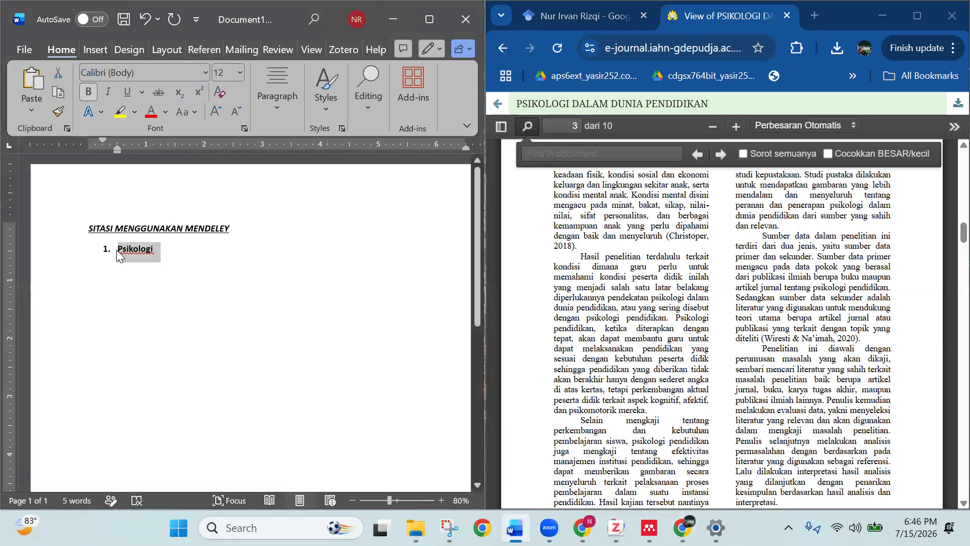
{"action": "left_click", "coordinate": [565, 161]}
{"action": "left_click", "coordinate": [566, 161]}
{"action": "type", "text": "1.\tPsikologi"}
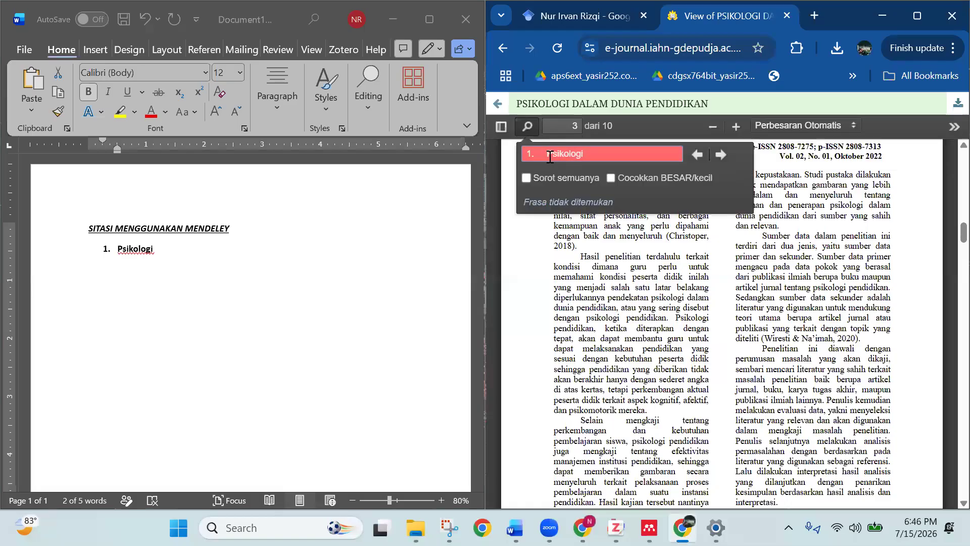
{"action": "key", "text": "BackSpace"}
{"action": "key", "text": "BackSpace"}
{"action": "key", "text": "BackSpace"}
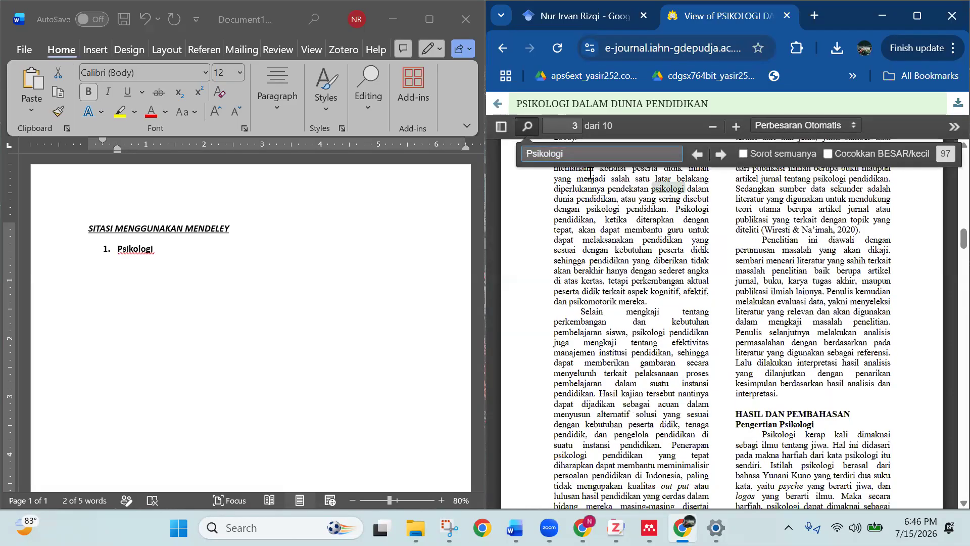
Step: Go through the search matches to the subheading "Pengertian Psikologi" under "HASIL DAN PEMBAHASAN" on page 3
{"action": "left_click", "coordinate": [700, 155]}
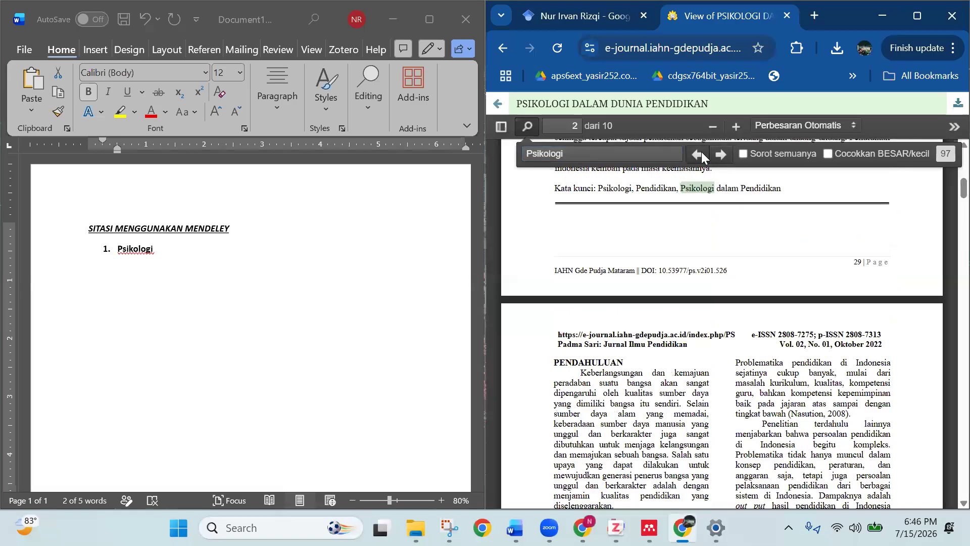
{"action": "left_click", "coordinate": [701, 155]}
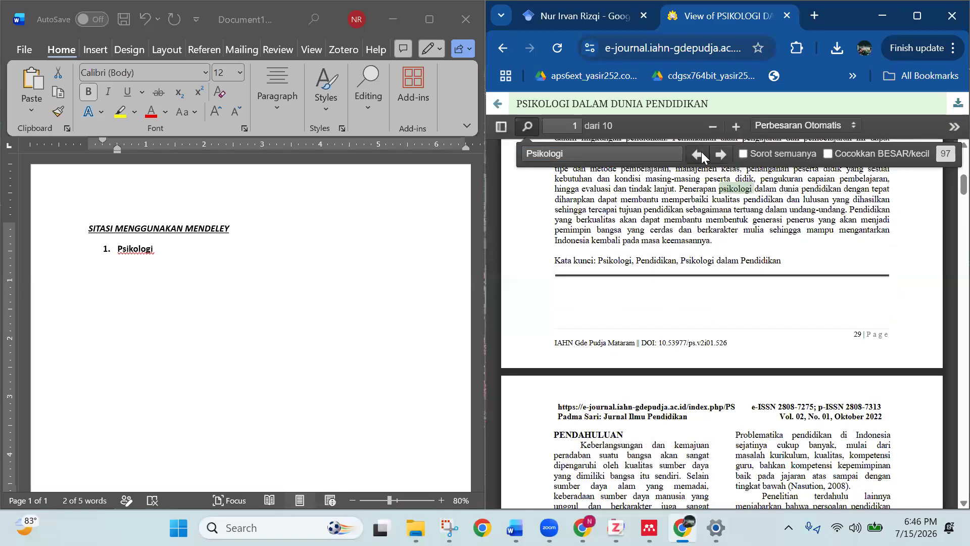
{"action": "left_click", "coordinate": [701, 156]}
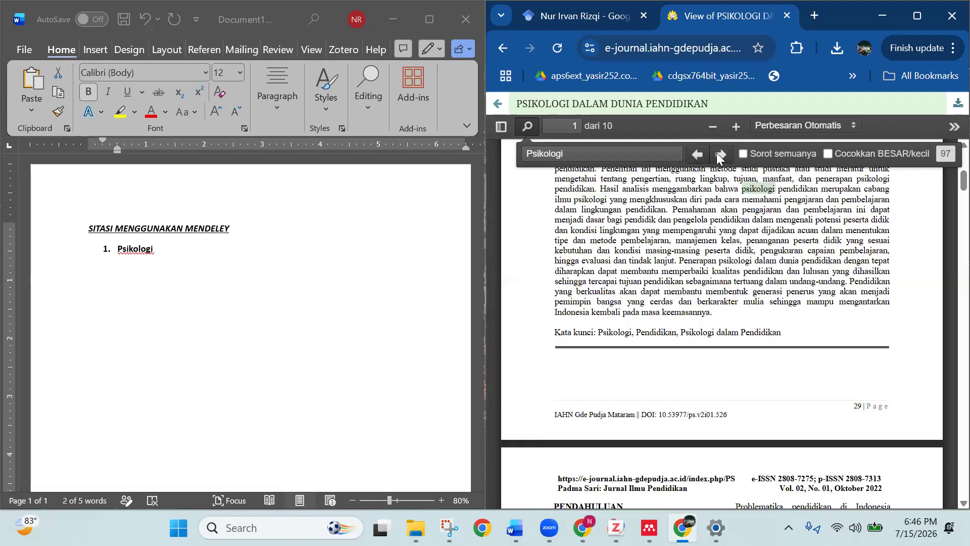
{"action": "left_click", "coordinate": [719, 156]}
{"action": "left_click", "coordinate": [720, 156]}
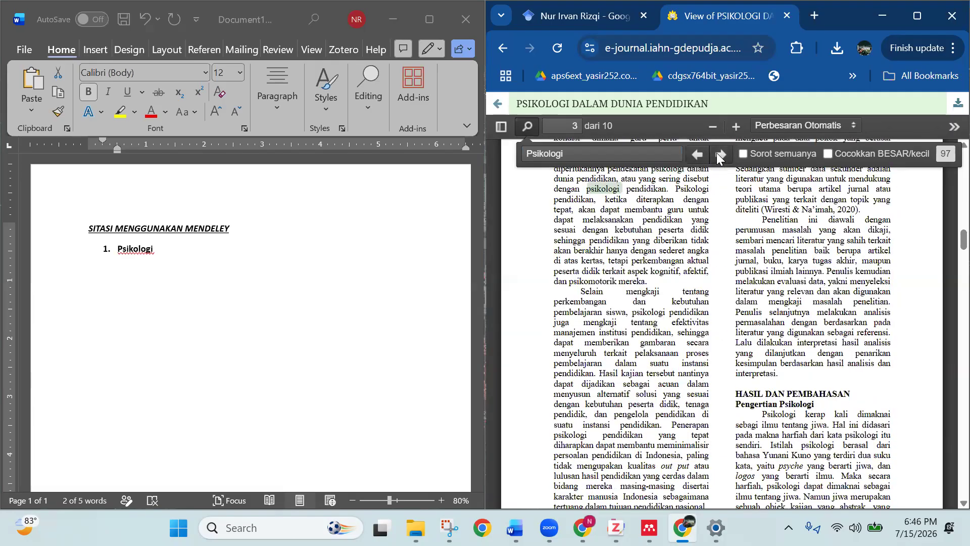
{"action": "left_click", "coordinate": [720, 155]}
{"action": "left_click", "coordinate": [720, 156]}
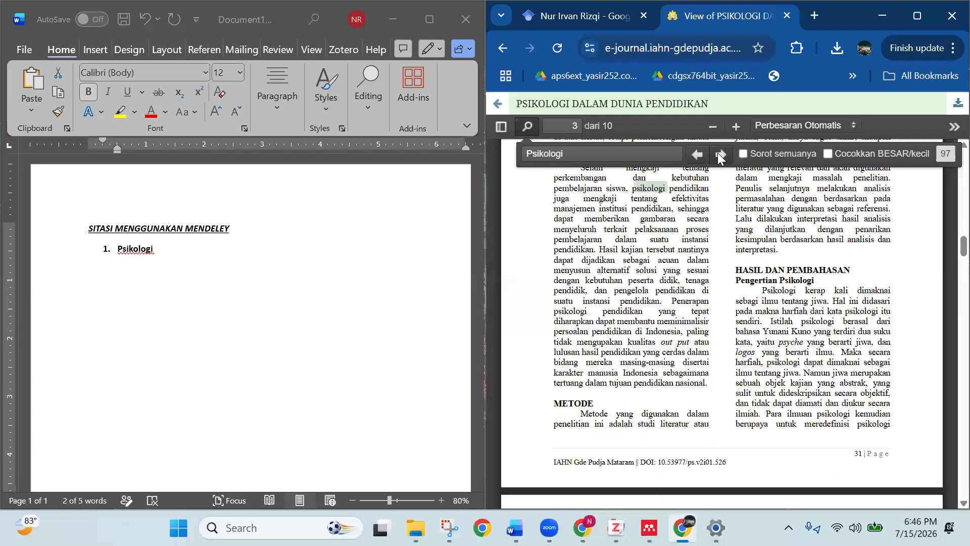
{"action": "left_click", "coordinate": [688, 156]}
{"action": "left_click", "coordinate": [719, 156]}
{"action": "left_click", "coordinate": [719, 156]}
{"action": "left_click", "coordinate": [720, 156]}
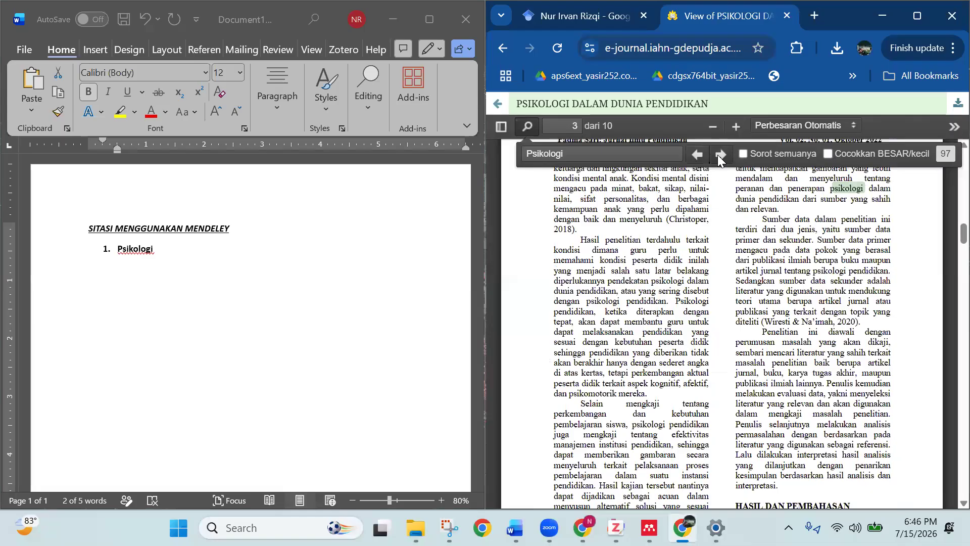
{"action": "left_click", "coordinate": [720, 155]}
{"action": "left_click", "coordinate": [719, 156]}
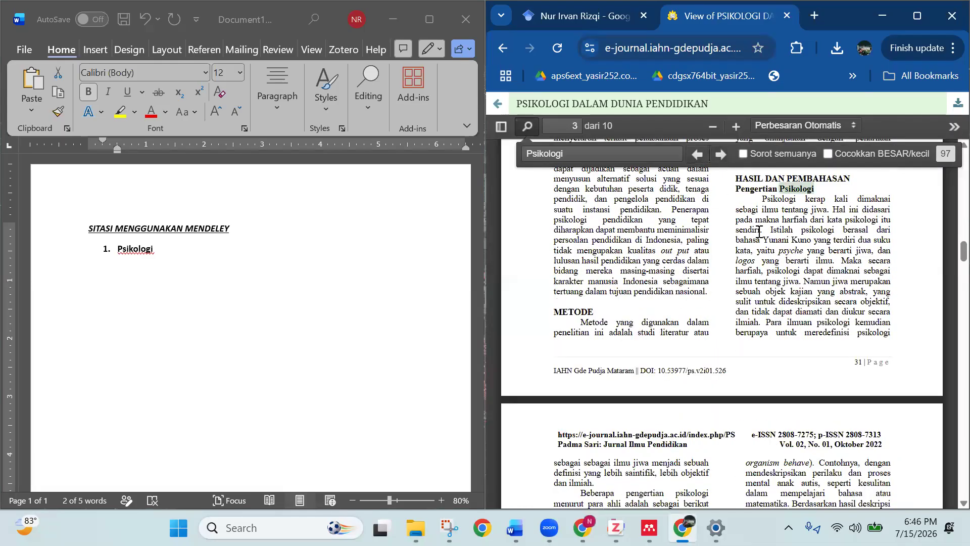
Step: Examine the first paragraph under "Pengertian Psikologi" for a definition to cite, highlighting the passage from "Maka secara harfiah" to "diukur secara ilmiah"
{"action": "scroll", "coordinate": [759, 233], "scroll_direction": "down", "scroll_amount": 3}
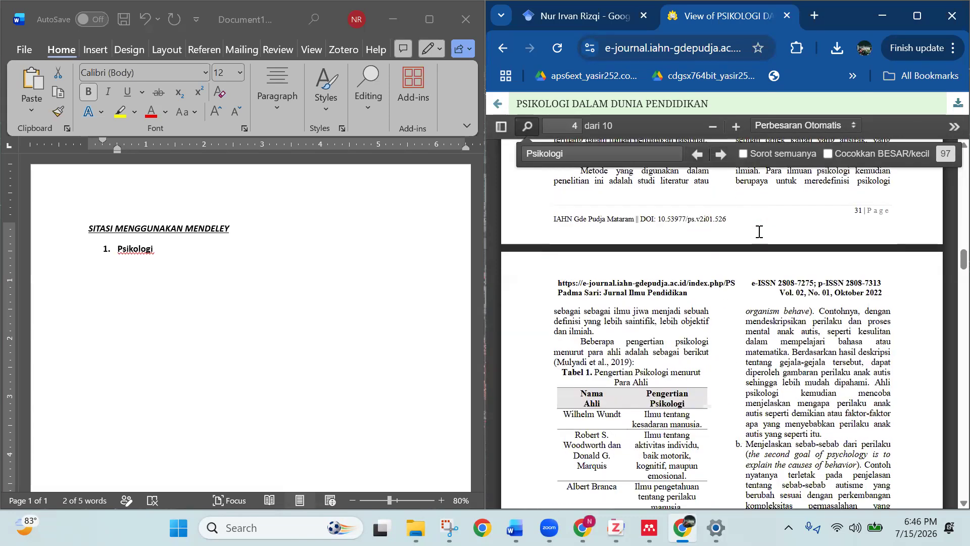
{"action": "scroll", "coordinate": [759, 234], "scroll_direction": "up", "scroll_amount": 4}
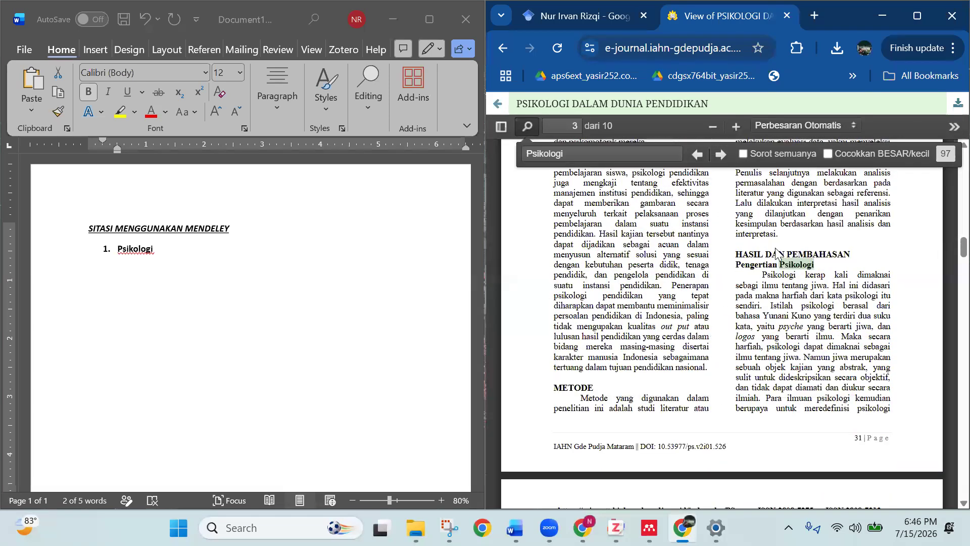
{"action": "left_click_drag", "start_coordinate": [763, 276], "coordinate": [797, 307]}
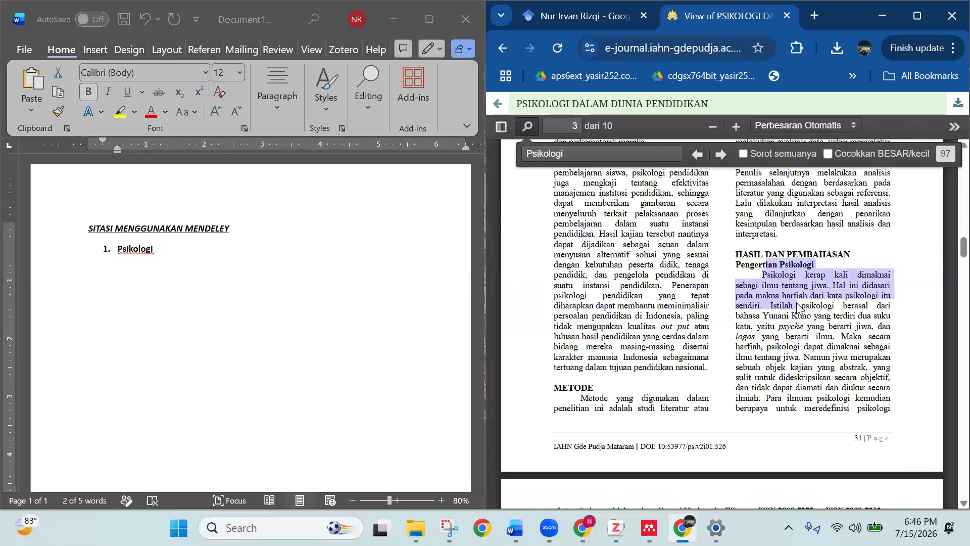
{"action": "left_click", "coordinate": [769, 278]}
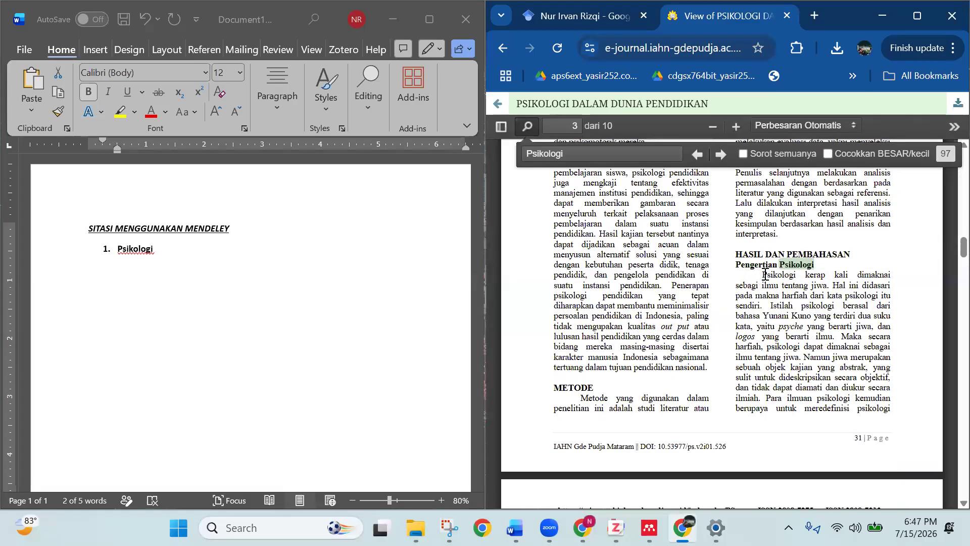
{"action": "triple_click", "coordinate": [769, 277]}
{"action": "left_click", "coordinate": [895, 255]}
{"action": "left_click_drag", "start_coordinate": [766, 282], "coordinate": [891, 297]}
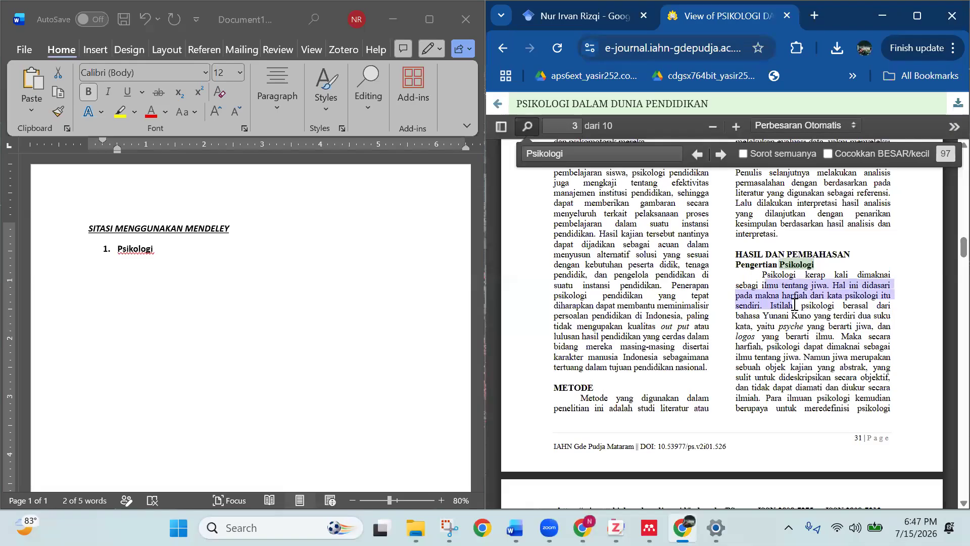
{"action": "left_click", "coordinate": [829, 285]}
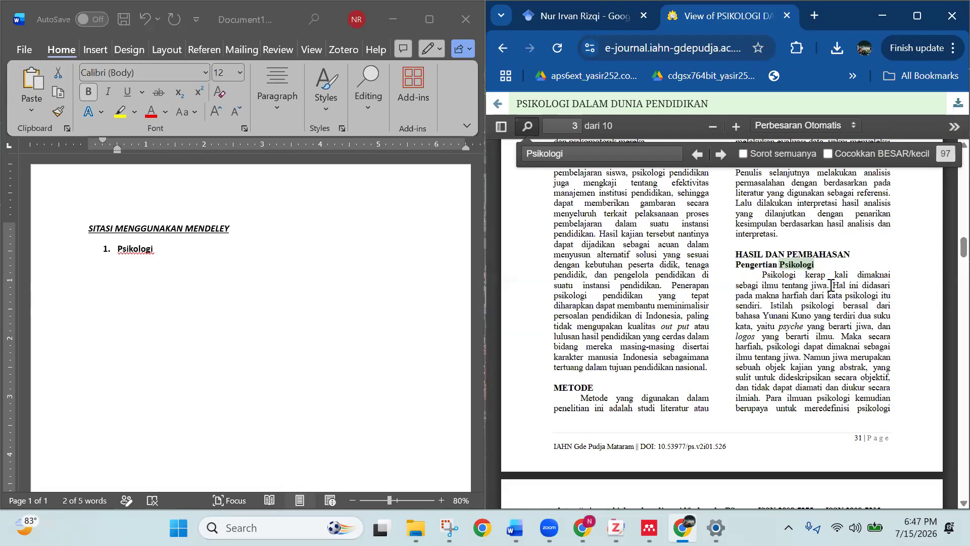
{"action": "scroll", "coordinate": [821, 291], "scroll_direction": "down", "scroll_amount": 1}
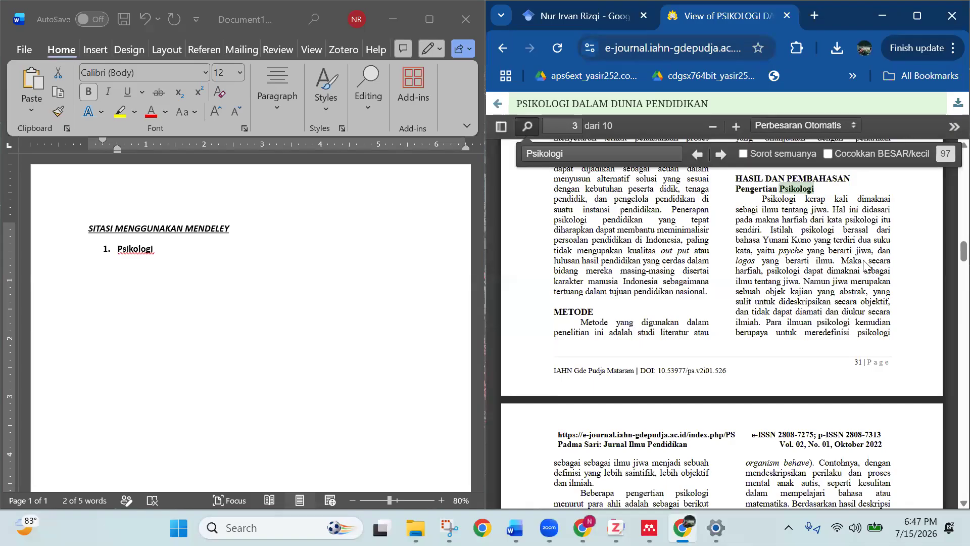
{"action": "left_click_drag", "start_coordinate": [843, 261], "coordinate": [760, 324]}
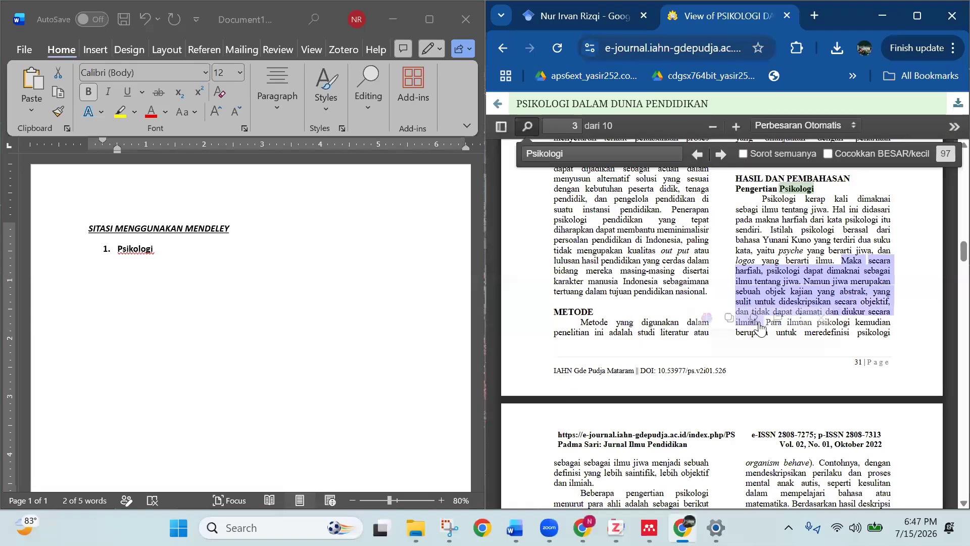
{"action": "left_click", "coordinate": [920, 314]}
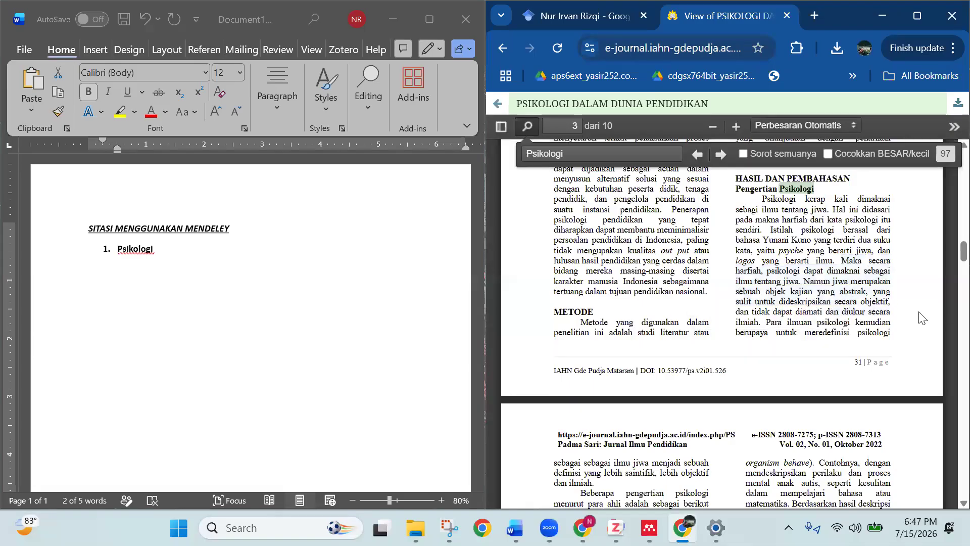
Step: Examine the expert definitions of psychology in Table 1 on page 4 and the paragraph below it
{"action": "scroll", "coordinate": [919, 312], "scroll_direction": "down", "scroll_amount": 3}
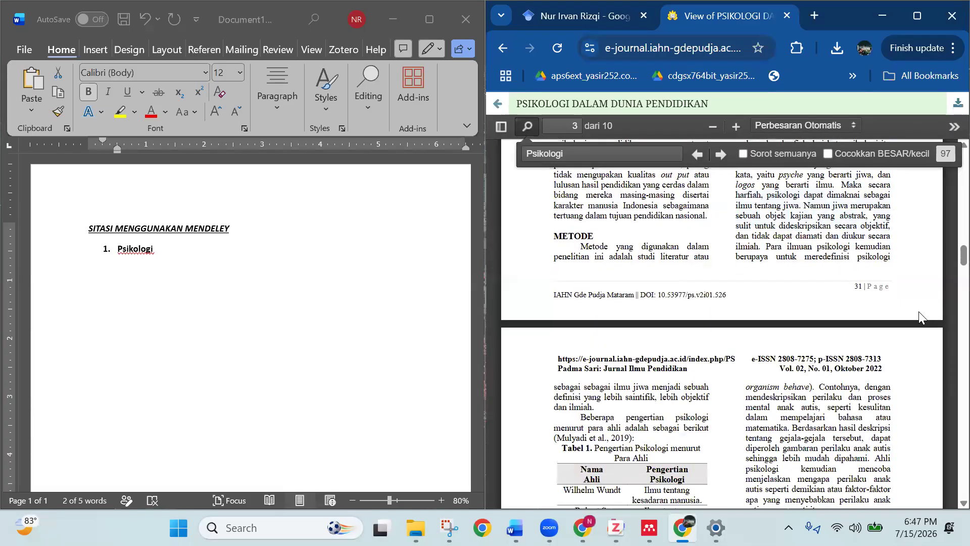
{"action": "scroll", "coordinate": [919, 311], "scroll_direction": "down", "scroll_amount": 5}
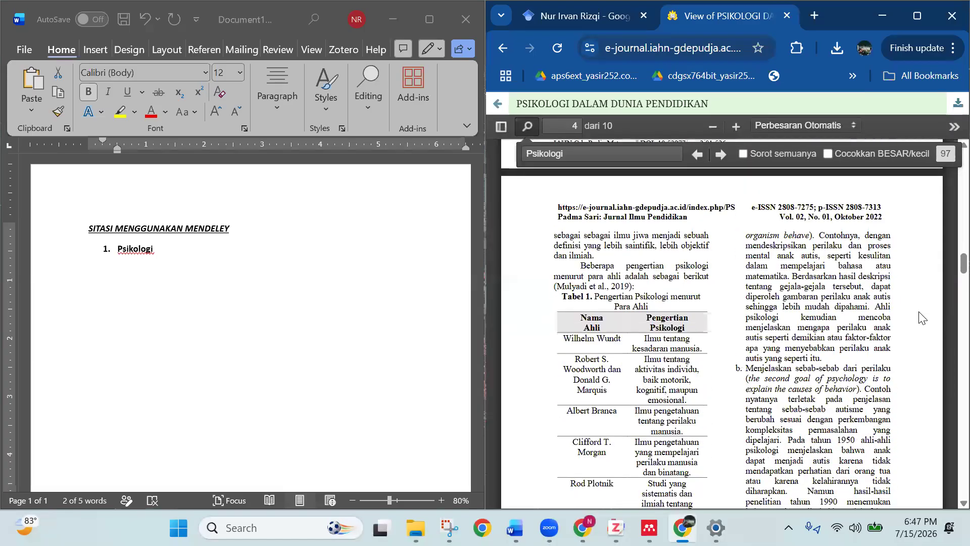
{"action": "scroll", "coordinate": [921, 317], "scroll_direction": "down", "scroll_amount": 3}
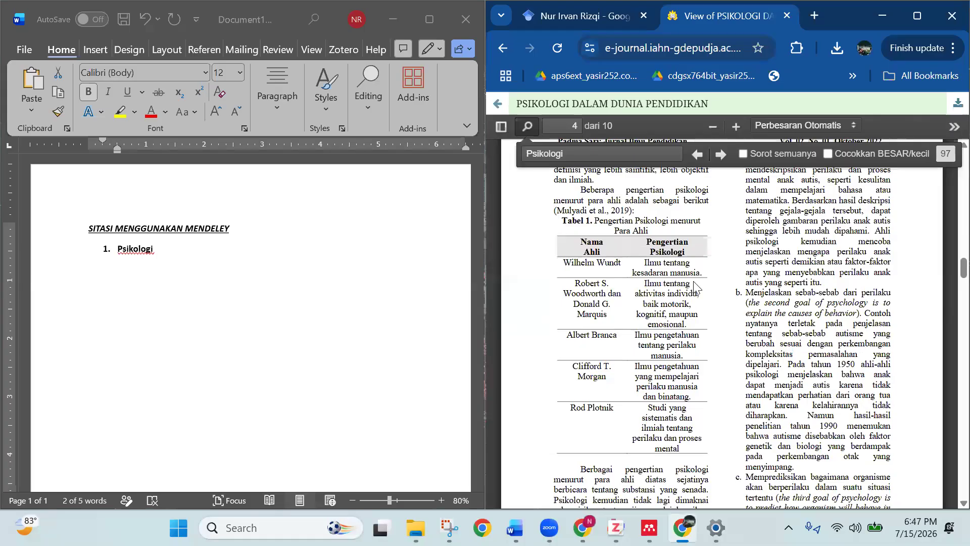
{"action": "scroll", "coordinate": [636, 265], "scroll_direction": "down", "scroll_amount": 3}
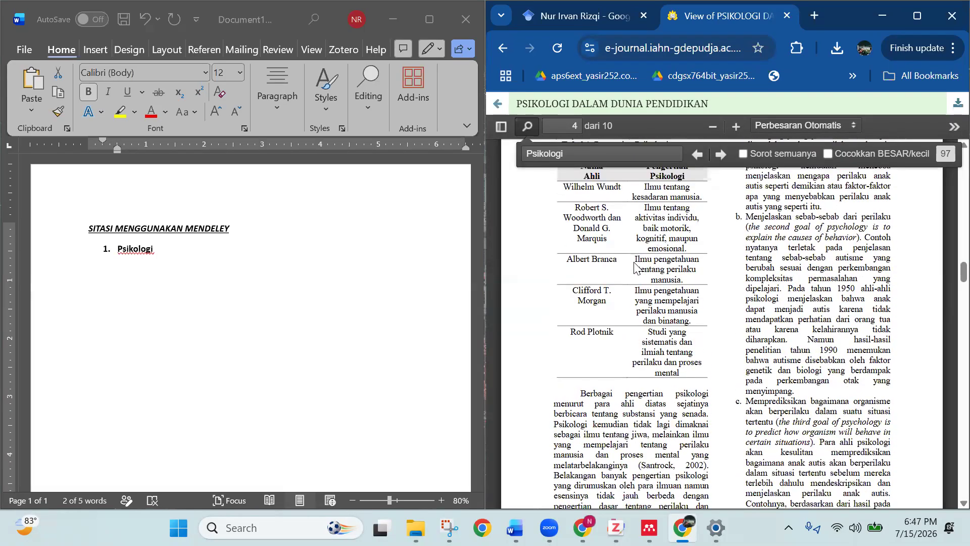
{"action": "scroll", "coordinate": [642, 358], "scroll_direction": "down", "scroll_amount": 3}
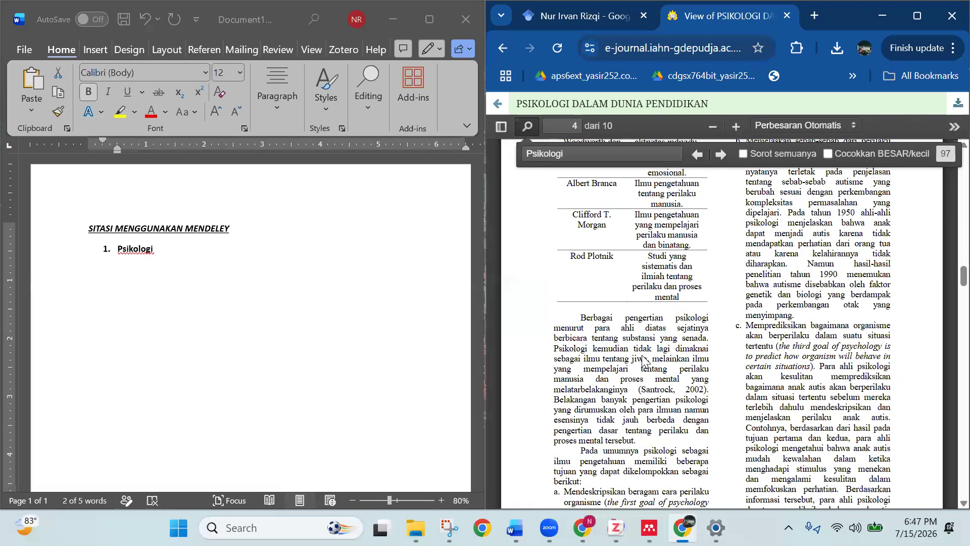
{"action": "left_click", "coordinate": [268, 271]}
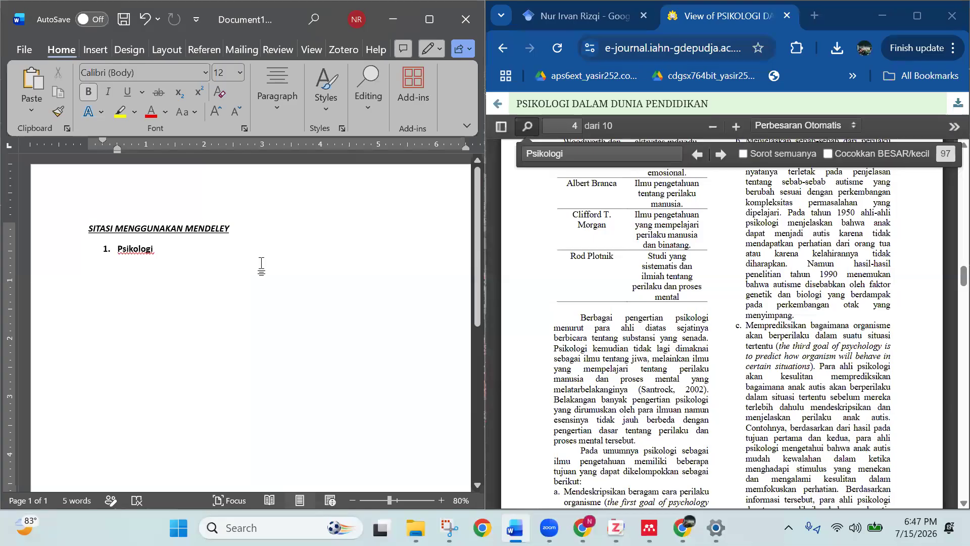
{"action": "scroll", "coordinate": [625, 251], "scroll_direction": "up", "scroll_amount": 3}
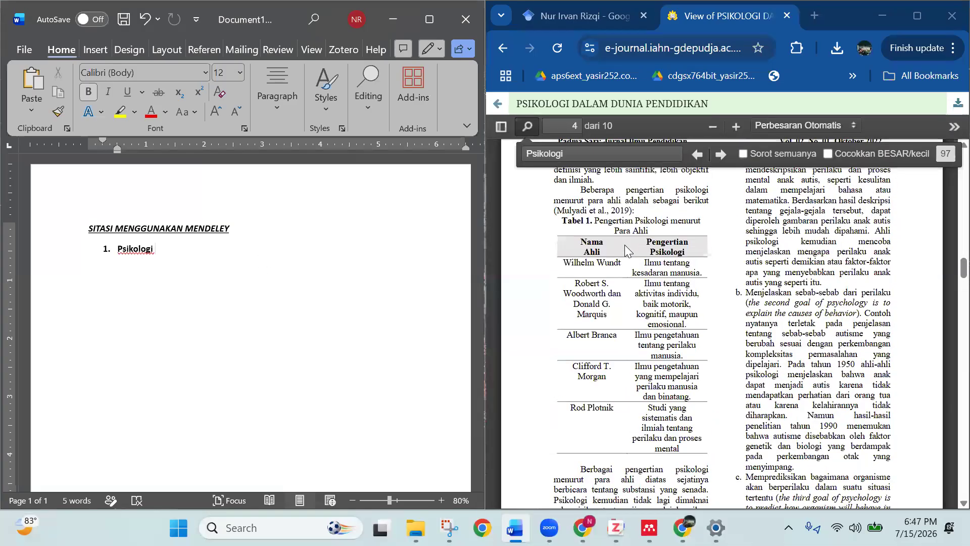
{"action": "scroll", "coordinate": [625, 250], "scroll_direction": "up", "scroll_amount": 2}
{"action": "scroll", "coordinate": [625, 250], "scroll_direction": "down", "scroll_amount": 2}
Step: Complete the "Psikologi" list item in the Word document with the first definition from Table 1: "Adalah ilmu tentang kesadaran manusia"
{"action": "type", "text": "Adalah "}
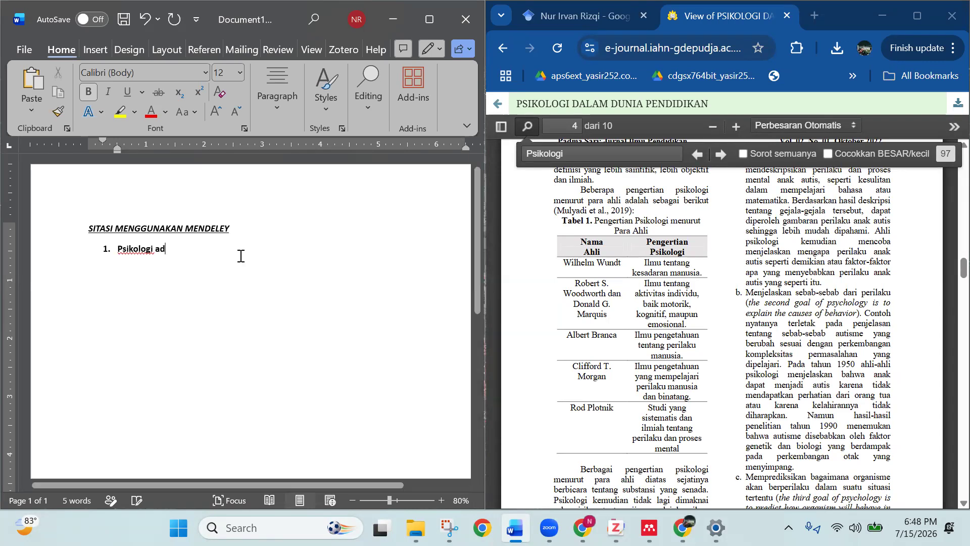
{"action": "type", "text": "ilmu"}
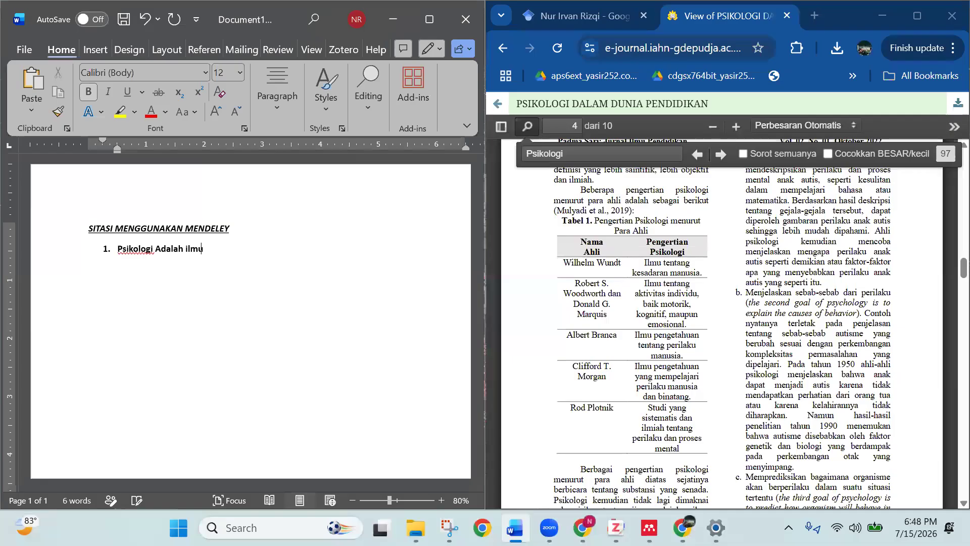
{"action": "type", "text": " tentang kesadaran"}
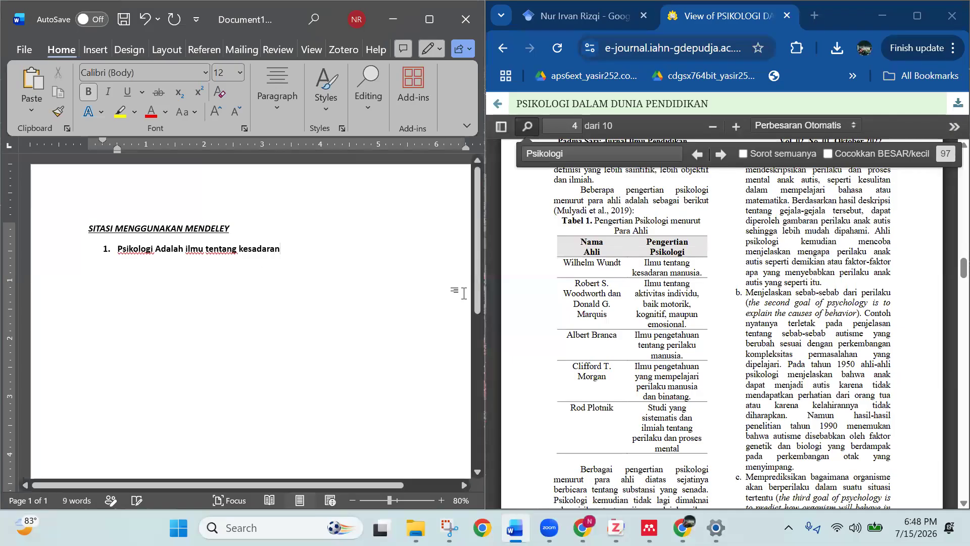
{"action": "scroll", "coordinate": [830, 347], "scroll_direction": "up", "scroll_amount": 7}
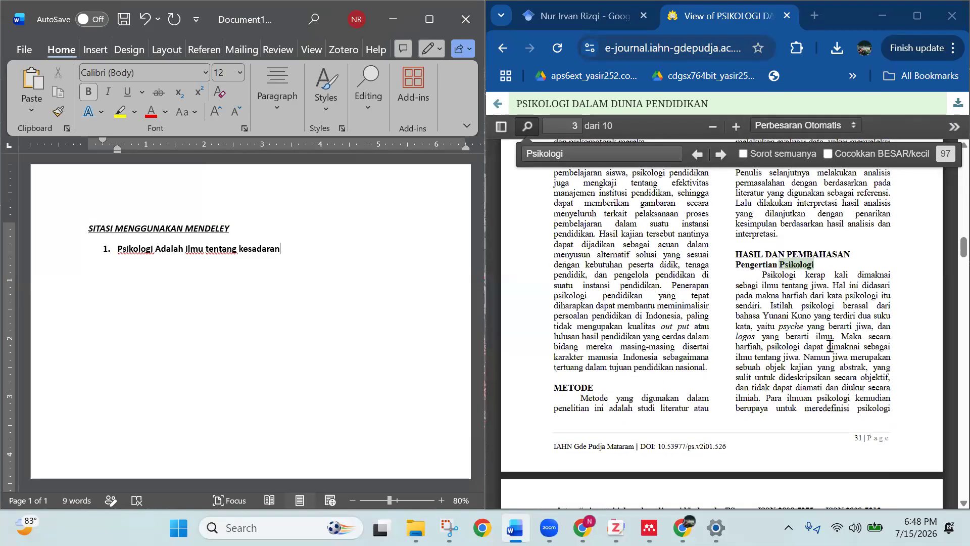
{"action": "type", "text": "amnusia"}
{"action": "key", "text": "BackSpace"}
{"action": "key", "text": "BackSpace"}
{"action": "key", "text": "BackSpace"}
{"action": "key", "text": "BackSpace"}
{"action": "key", "text": "BackSpace"}
{"action": "key", "text": "BackSpace"}
{"action": "key", "text": "BackSpace"}
{"action": "type", "text": "manusia"}
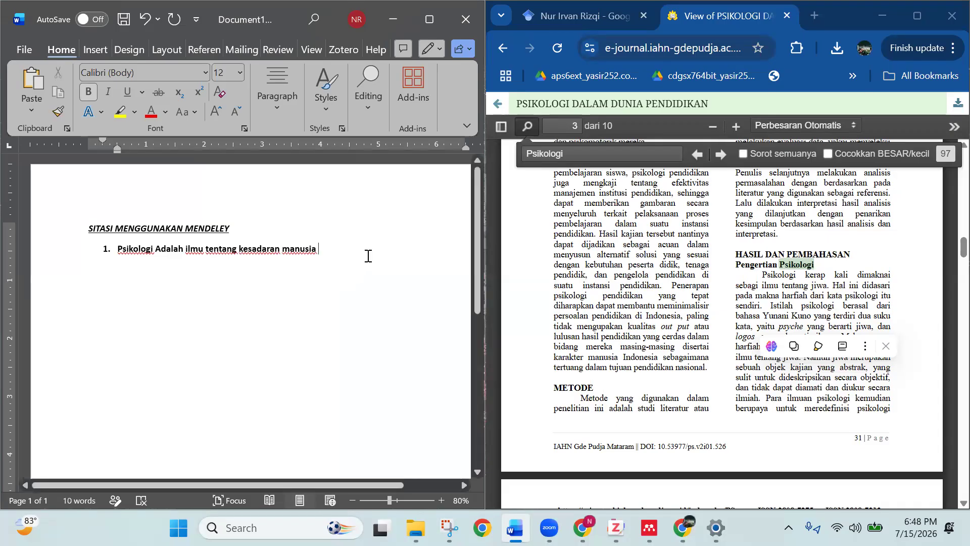
Step: Change "Adalah" to lowercase "adalah" in the list item and return the cursor to the end of the sentence
{"action": "left_click_drag", "start_coordinate": [294, 256], "coordinate": [191, 286]}
{"action": "left_click", "coordinate": [191, 286]}
{"action": "left_click", "coordinate": [162, 244]}
{"action": "key", "text": "BackSpace"}
{"action": "type", "text": "a"}
{"action": "left_click", "coordinate": [320, 251]}
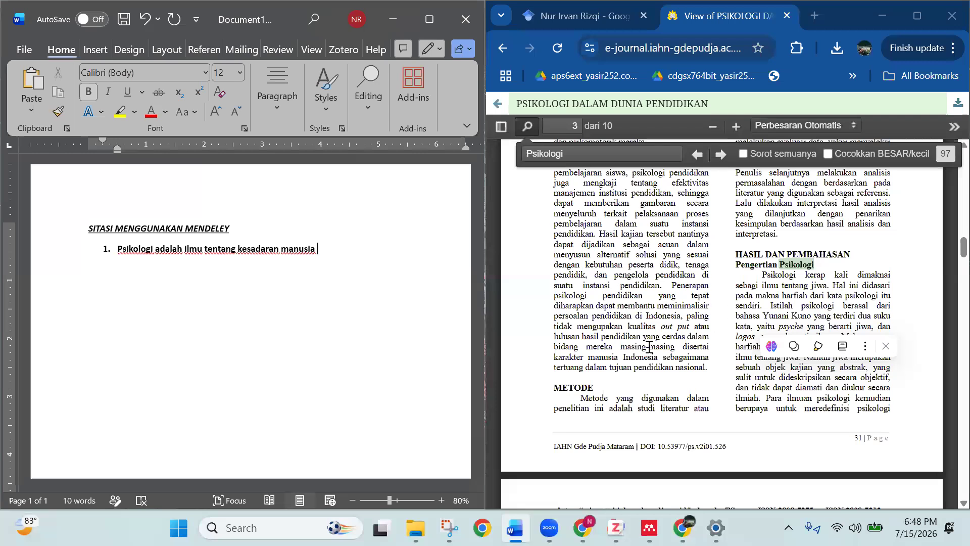
{"action": "left_click", "coordinate": [883, 15]}
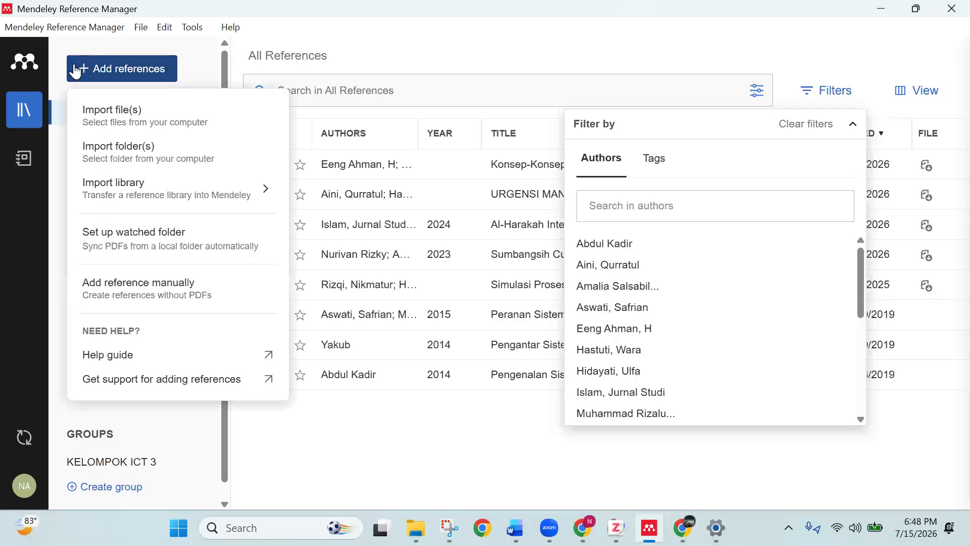
{"action": "left_click", "coordinate": [76, 70]}
{"action": "left_click", "coordinate": [100, 106]}
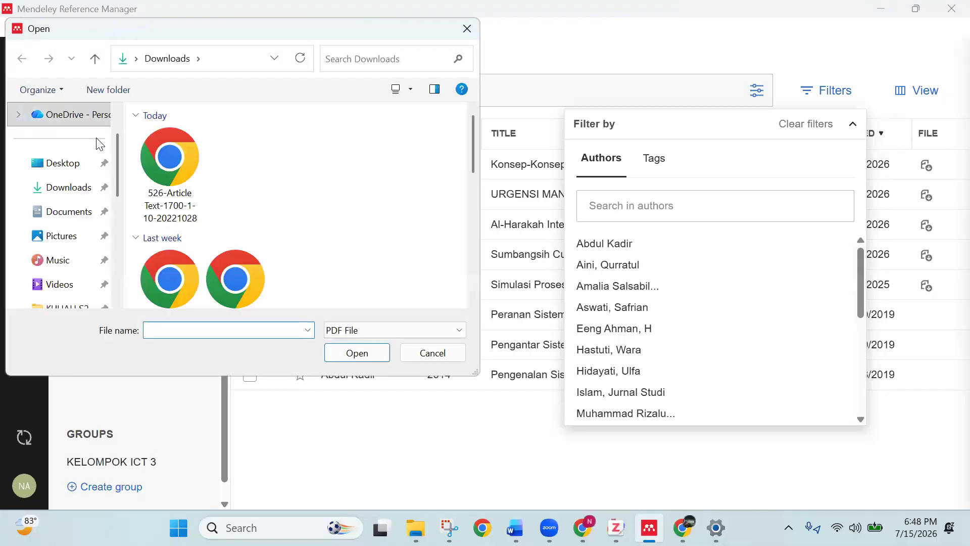
{"action": "left_click", "coordinate": [172, 190]}
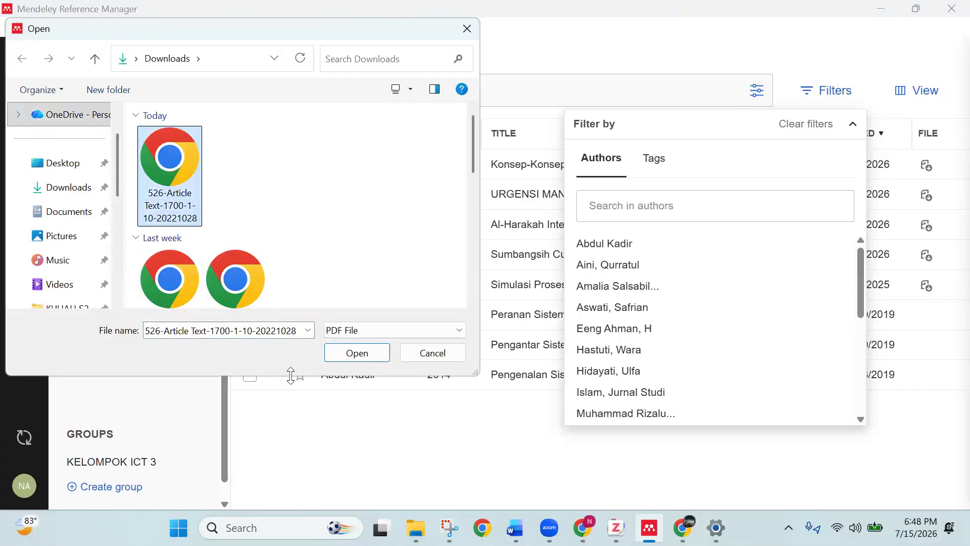
{"action": "left_click", "coordinate": [356, 353]}
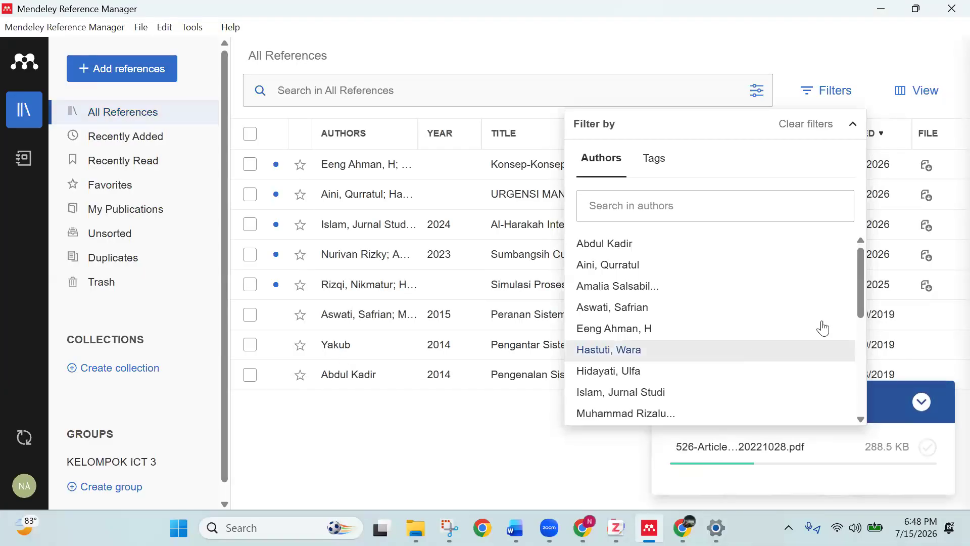
{"action": "left_click", "coordinate": [853, 126]}
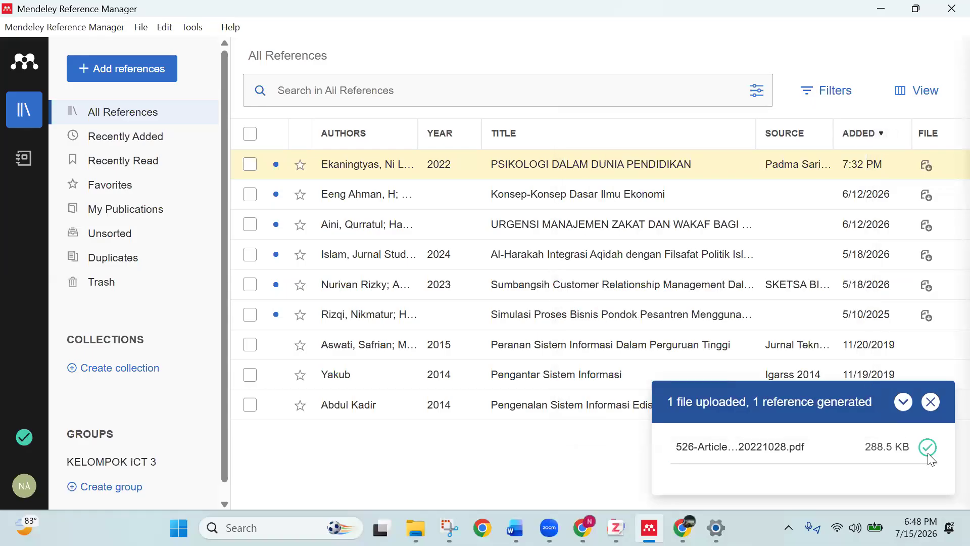
Step: Review the bibliographic details of the imported reference "PSIKOLOGI DALAM DUNIA PENDIDIKAN", from key information to identifiers, and close them
{"action": "left_click", "coordinate": [589, 176]}
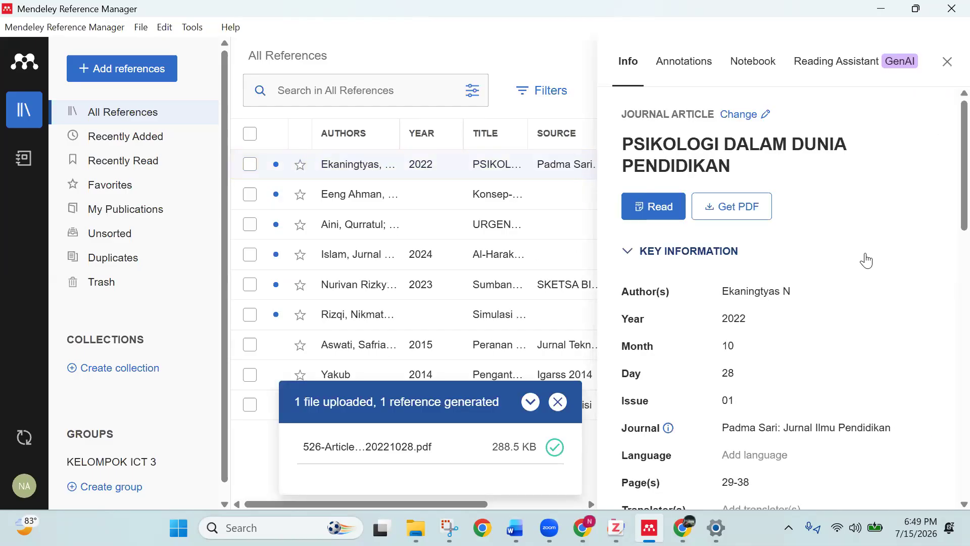
{"action": "scroll", "coordinate": [867, 259], "scroll_direction": "down", "scroll_amount": 1}
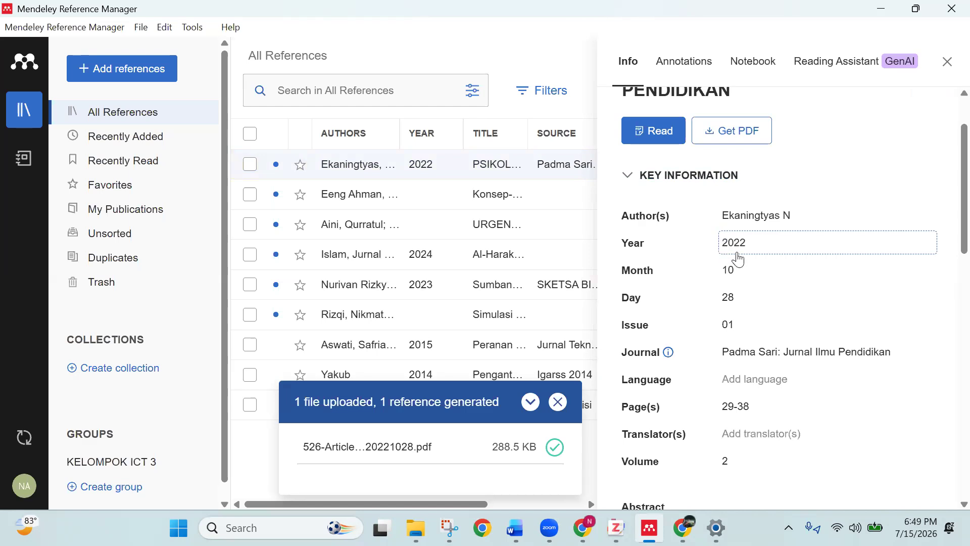
{"action": "scroll", "coordinate": [739, 258], "scroll_direction": "down", "scroll_amount": 3}
{"action": "scroll", "coordinate": [741, 261], "scroll_direction": "down", "scroll_amount": 7}
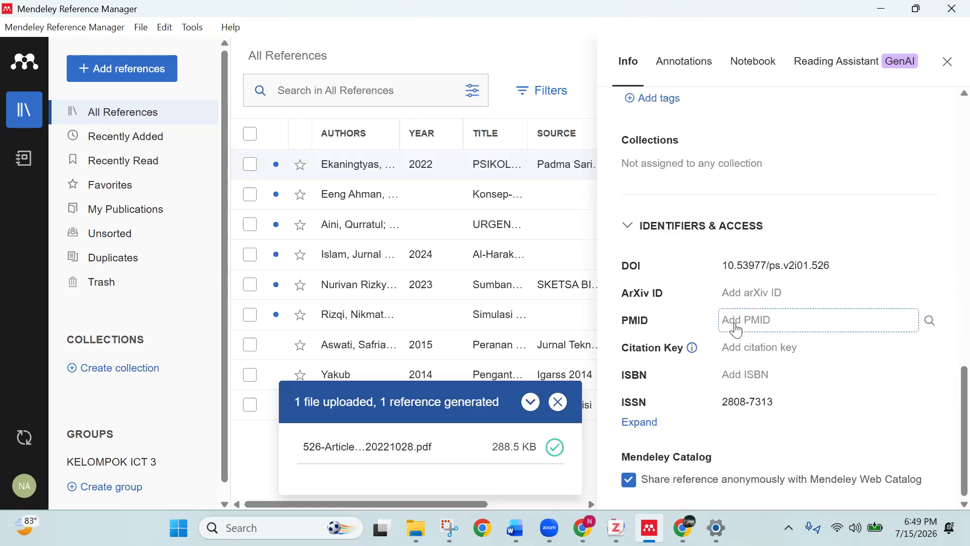
{"action": "scroll", "coordinate": [752, 279], "scroll_direction": "up", "scroll_amount": 8}
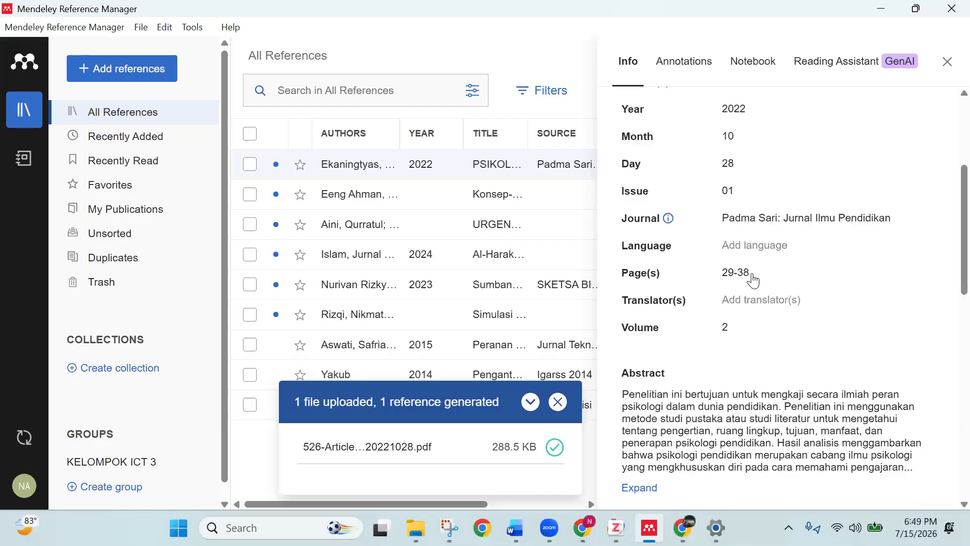
{"action": "left_click", "coordinate": [949, 62]}
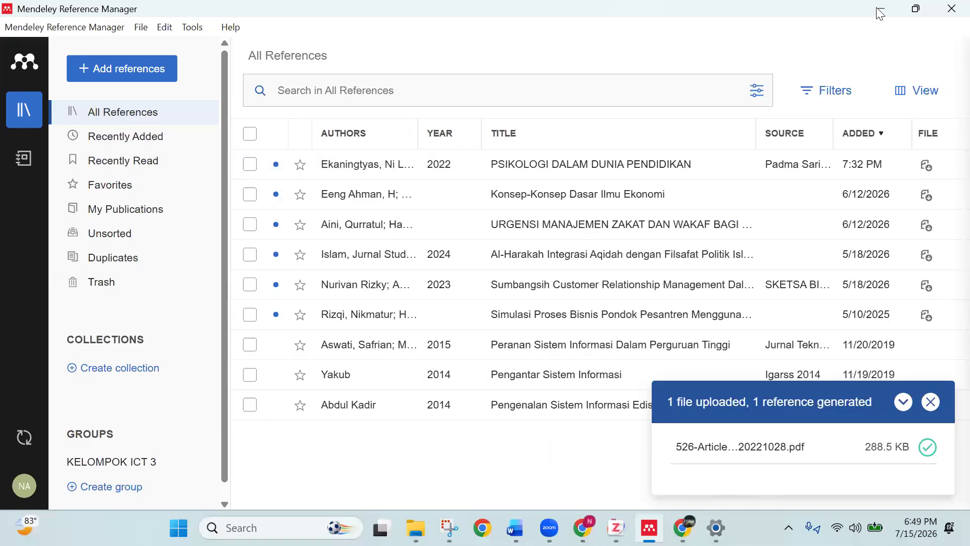
Step: Return to the Word document, maximize it, and open Mendeley Cite with the cursor at the end of the psychology sentence
{"action": "left_click", "coordinate": [881, 8]}
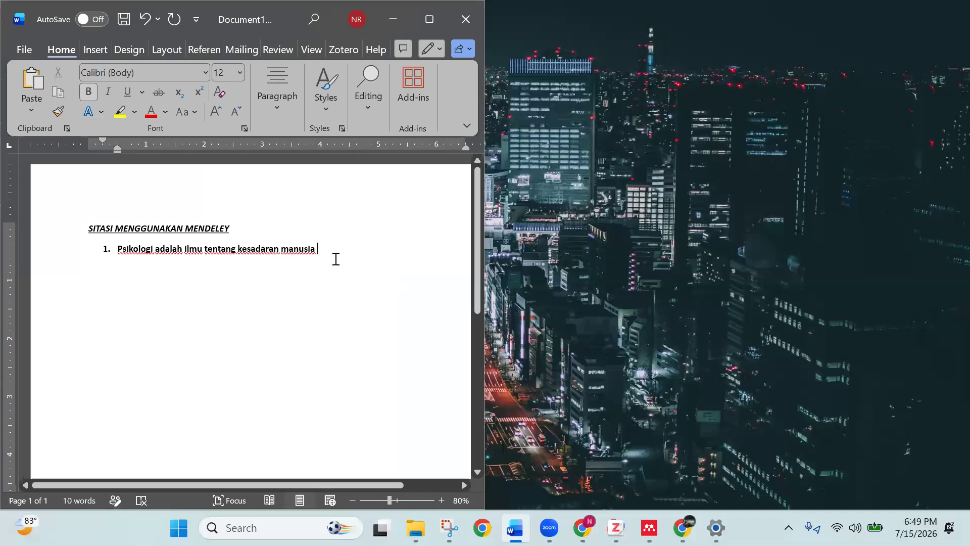
{"action": "left_click", "coordinate": [429, 19]}
{"action": "key", "text": "Up"}
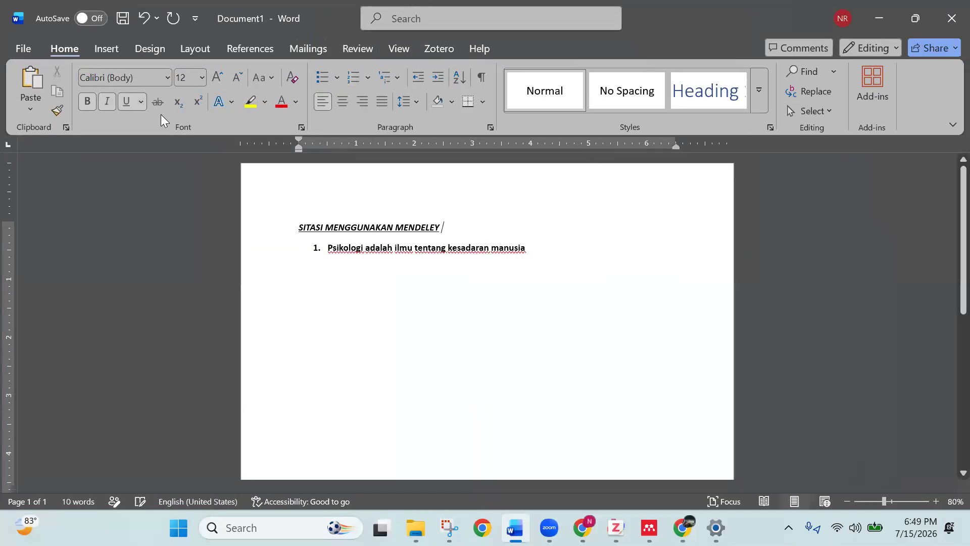
{"action": "left_click", "coordinate": [251, 50]}
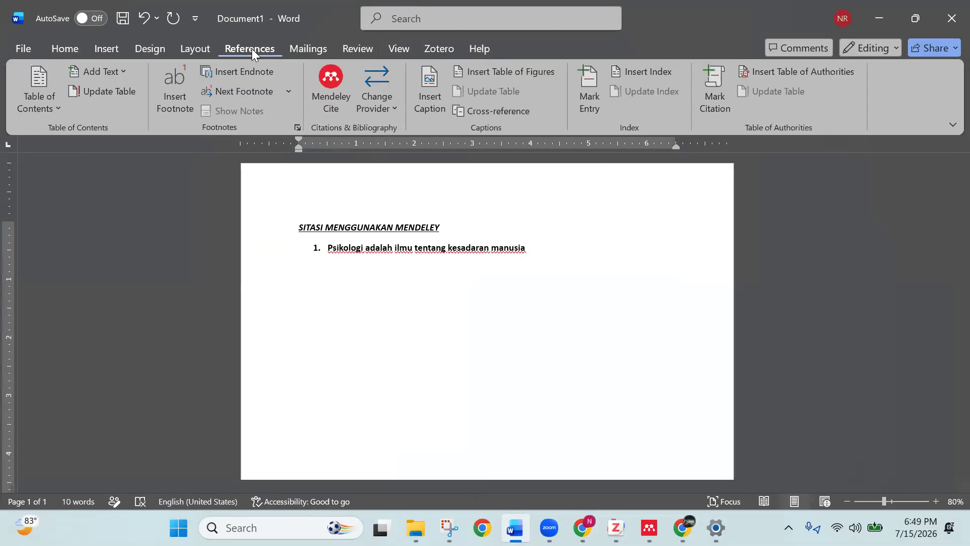
{"action": "left_click", "coordinate": [537, 248]}
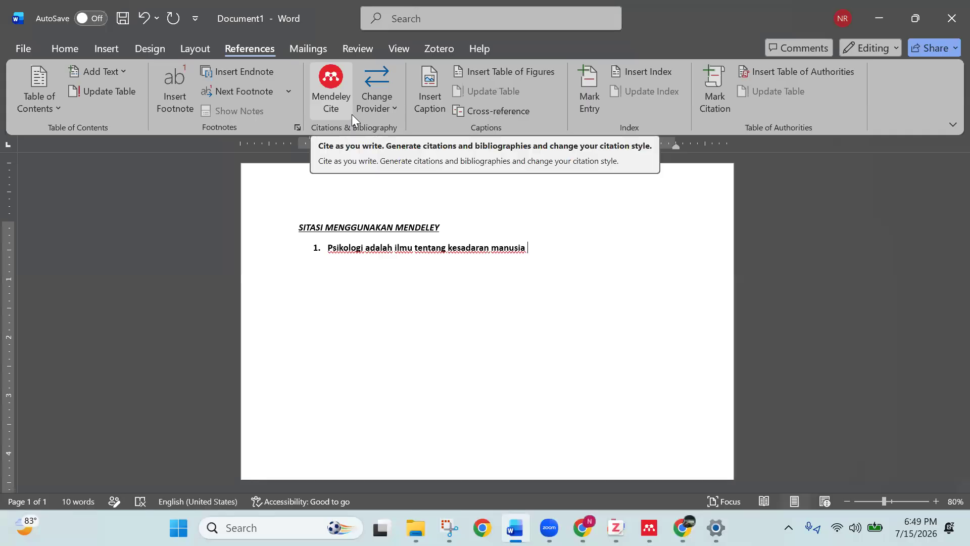
{"action": "left_click", "coordinate": [315, 100]}
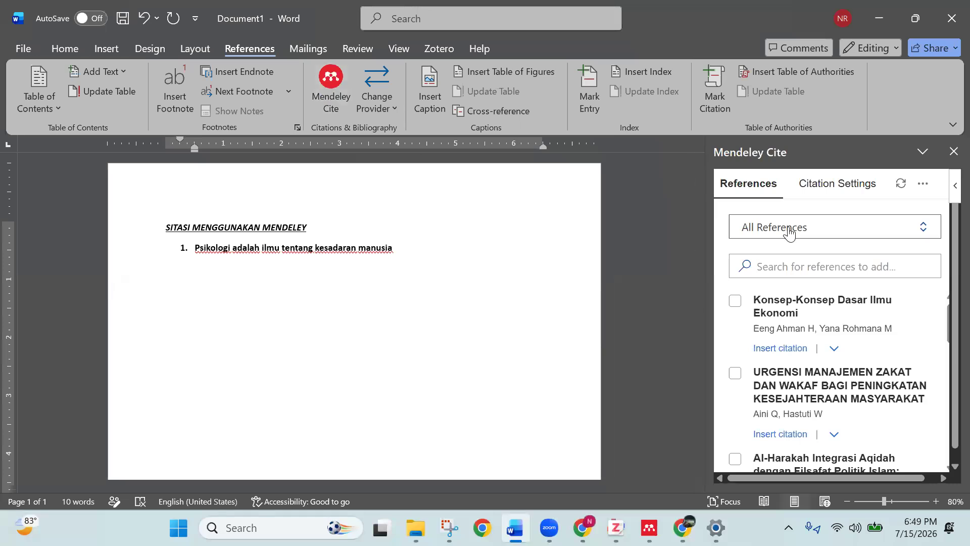
Step: Try to find the psychology article in Mendeley Cite's All References by searching for "psiko" and browsing the unfiltered list
{"action": "left_click", "coordinate": [791, 232]}
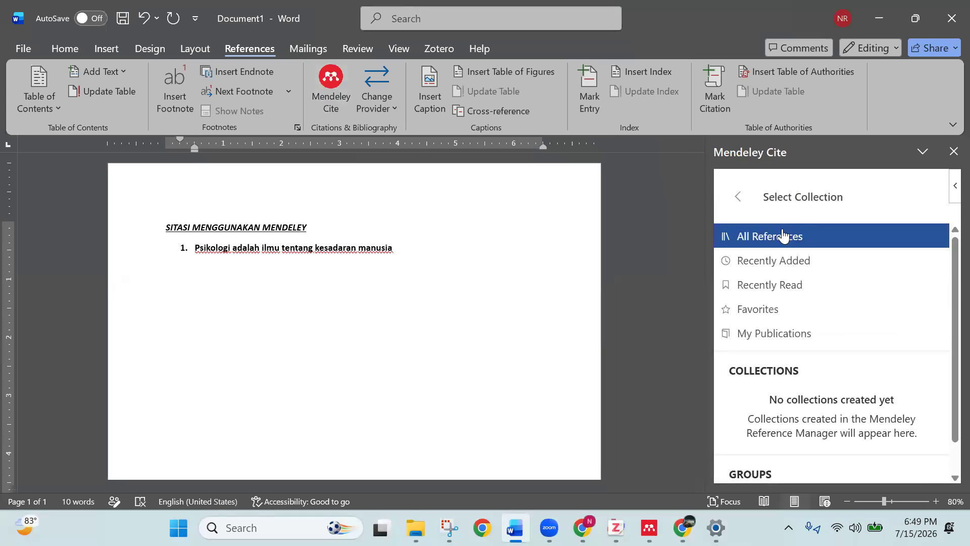
{"action": "left_click", "coordinate": [782, 236]}
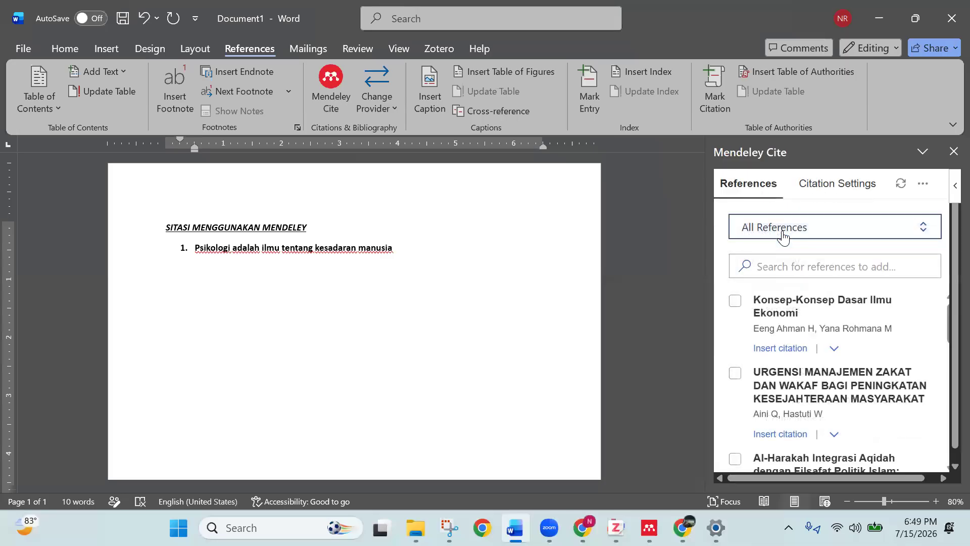
{"action": "left_click", "coordinate": [805, 265]}
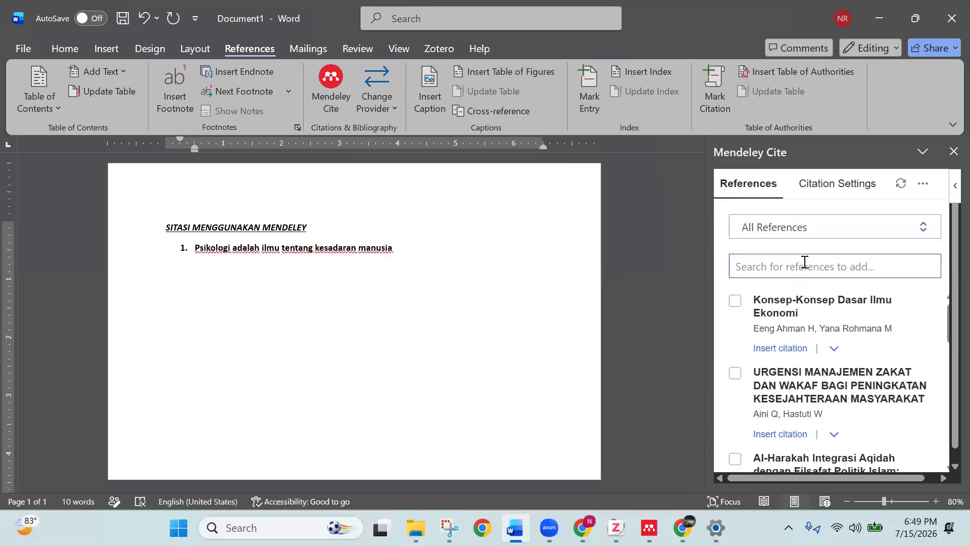
{"action": "type", "text": "psiko"}
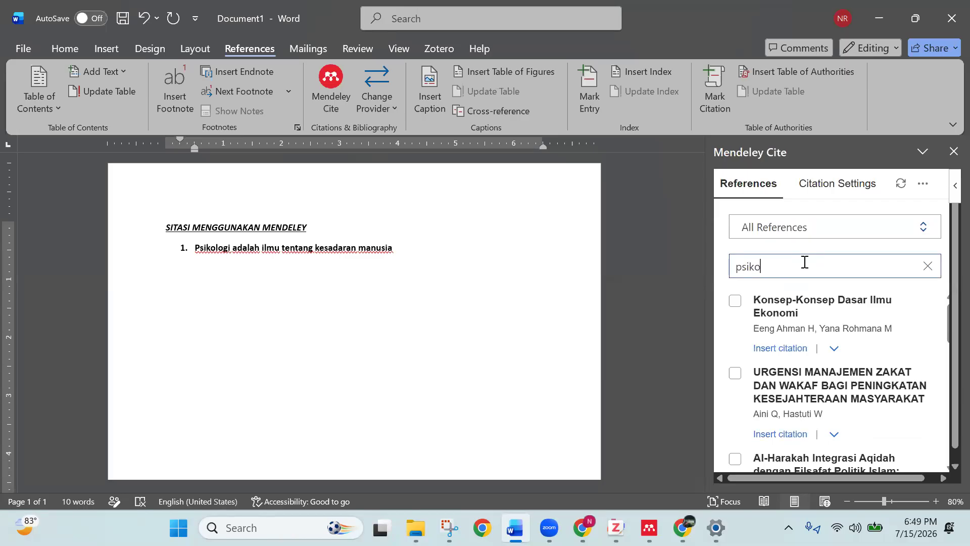
{"action": "key", "text": "ctrl+a"}
{"action": "key", "text": "BackSpace"}
{"action": "scroll", "coordinate": [875, 350], "scroll_direction": "down", "scroll_amount": 1}
{"action": "scroll", "coordinate": [874, 377], "scroll_direction": "down", "scroll_amount": 10}
{"action": "scroll", "coordinate": [873, 377], "scroll_direction": "up", "scroll_amount": 10}
{"action": "scroll", "coordinate": [876, 319], "scroll_direction": "up", "scroll_amount": 1}
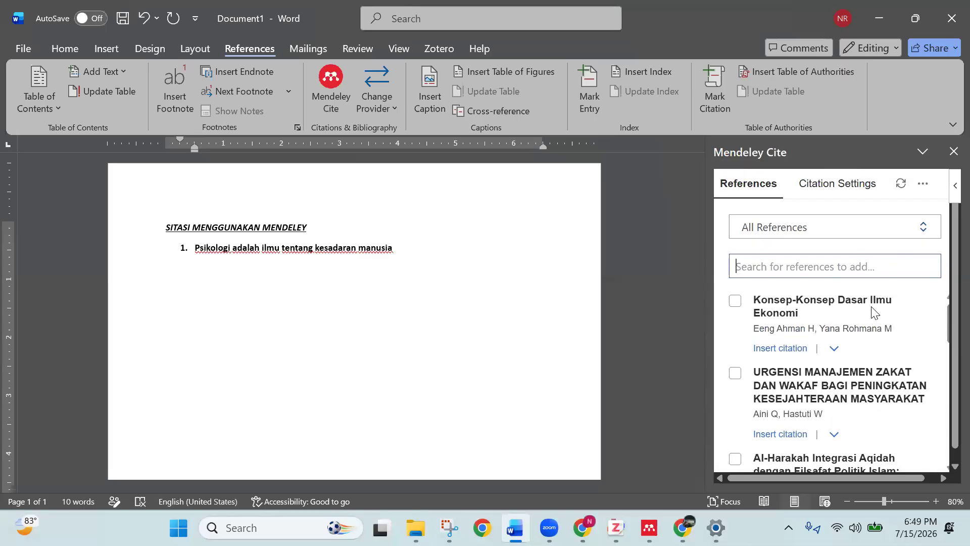
Step: Sync the Mendeley Cite library and search the references for "psi"
{"action": "left_click", "coordinate": [897, 185]}
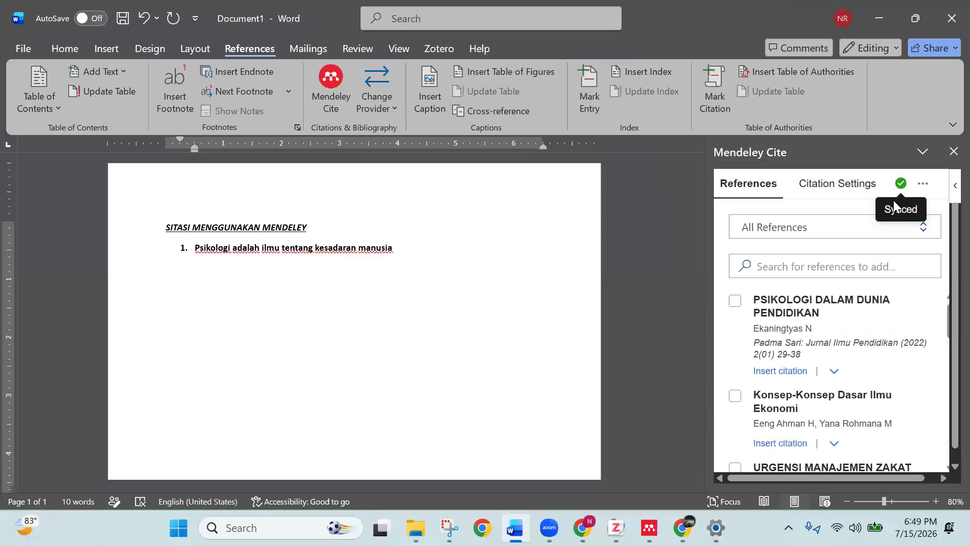
{"action": "left_click", "coordinate": [804, 267]}
{"action": "type", "text": "psi"}
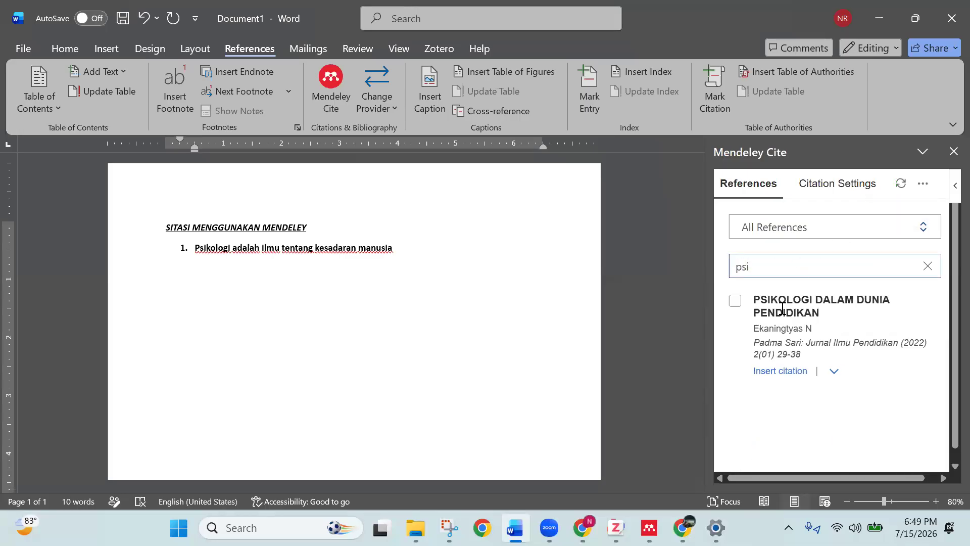
Step: Insert the citation for "PSIKOLOGI DALAM DUNIA PENDIDIKAN" after the psychology sentence and set the citation's font colour to red
{"action": "left_click", "coordinate": [736, 302]}
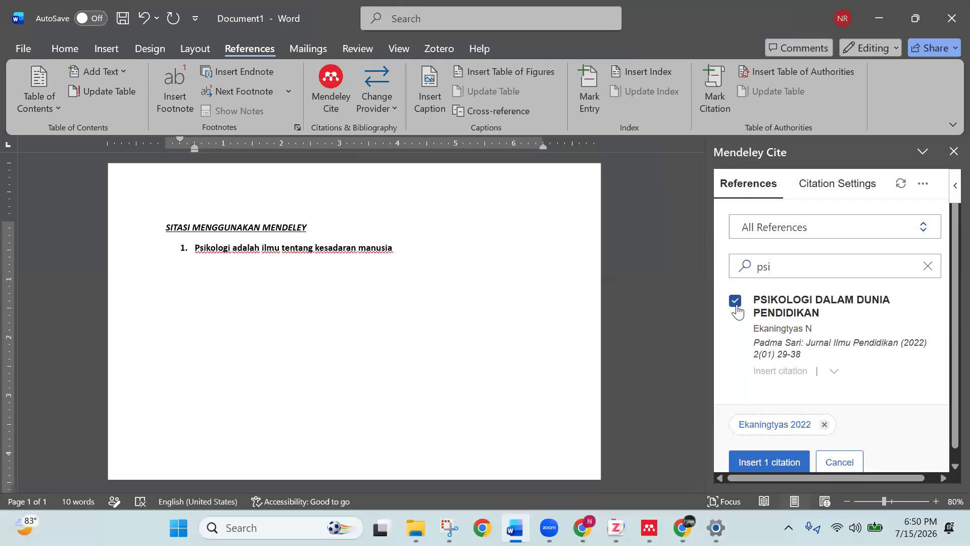
{"action": "left_click", "coordinate": [732, 469]}
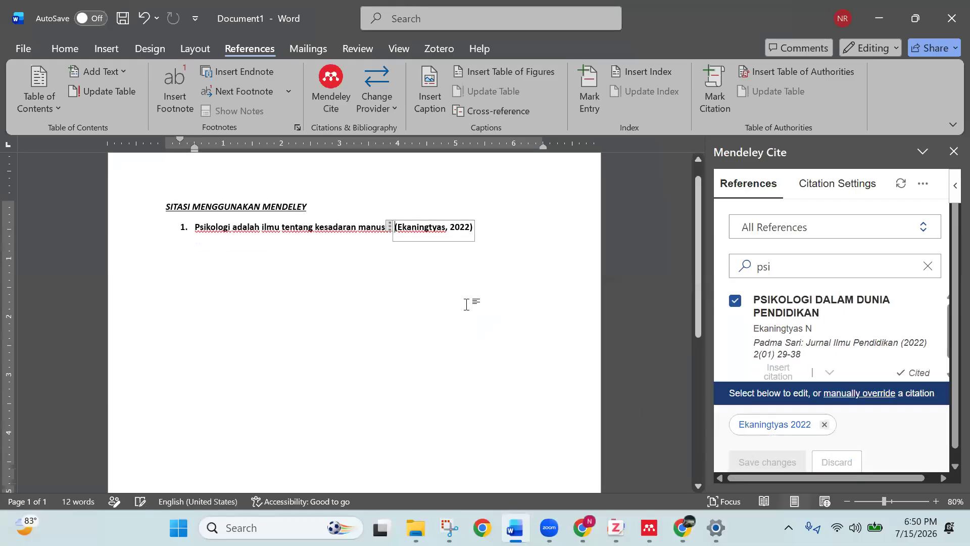
{"action": "left_click", "coordinate": [410, 226]}
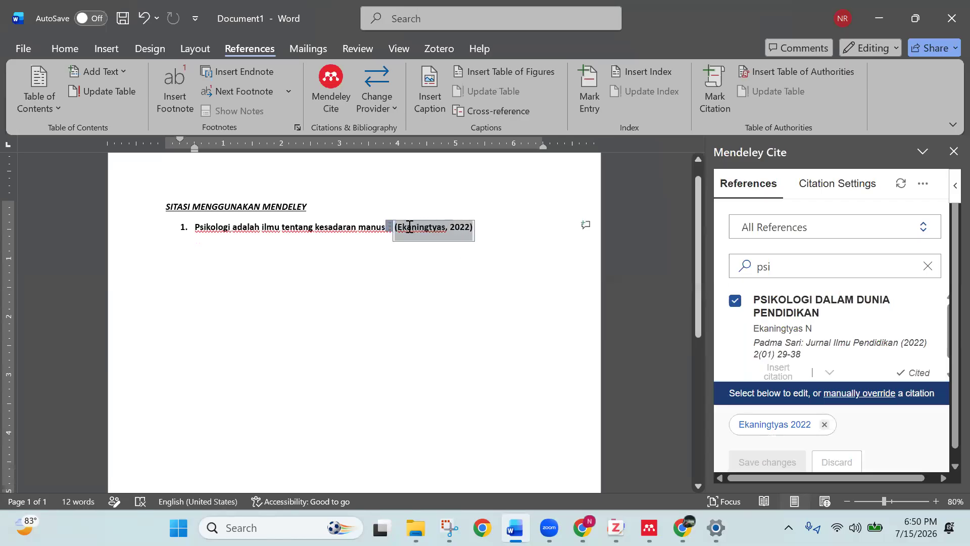
{"action": "double_click", "coordinate": [395, 229]}
{"action": "triple_click", "coordinate": [396, 231]}
{"action": "double_click", "coordinate": [442, 231]}
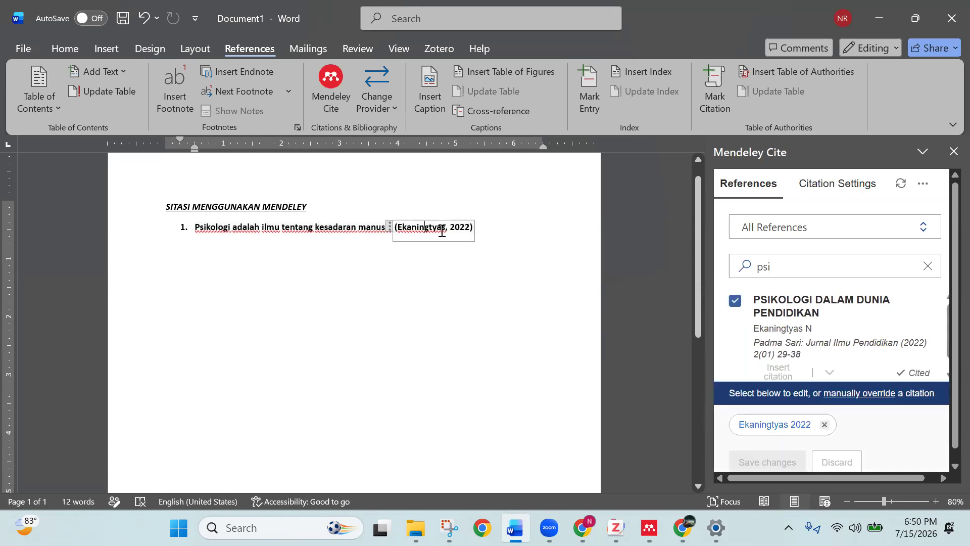
{"action": "left_click", "coordinate": [441, 235]}
{"action": "left_click", "coordinate": [433, 228]}
{"action": "left_click", "coordinate": [434, 228]}
{"action": "left_click", "coordinate": [65, 49]}
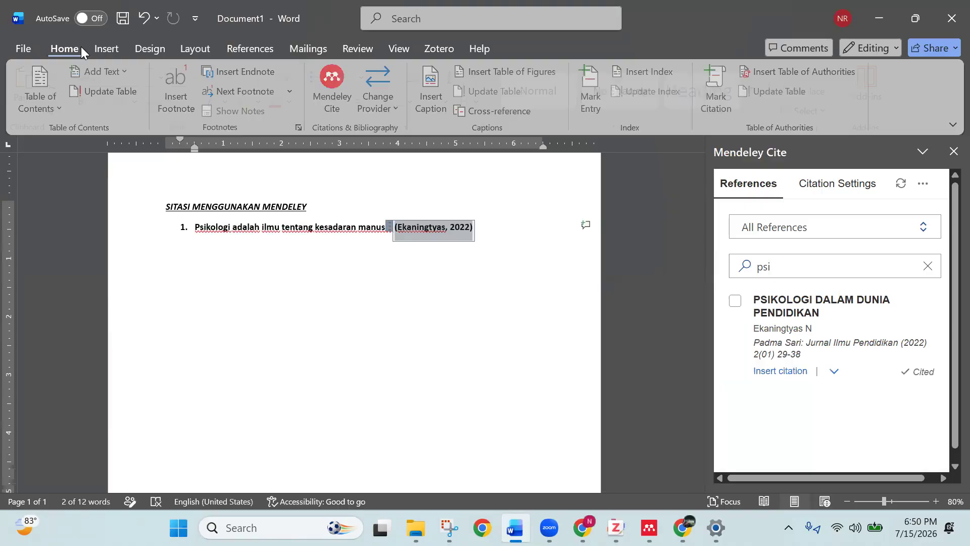
{"action": "left_click", "coordinate": [281, 101]}
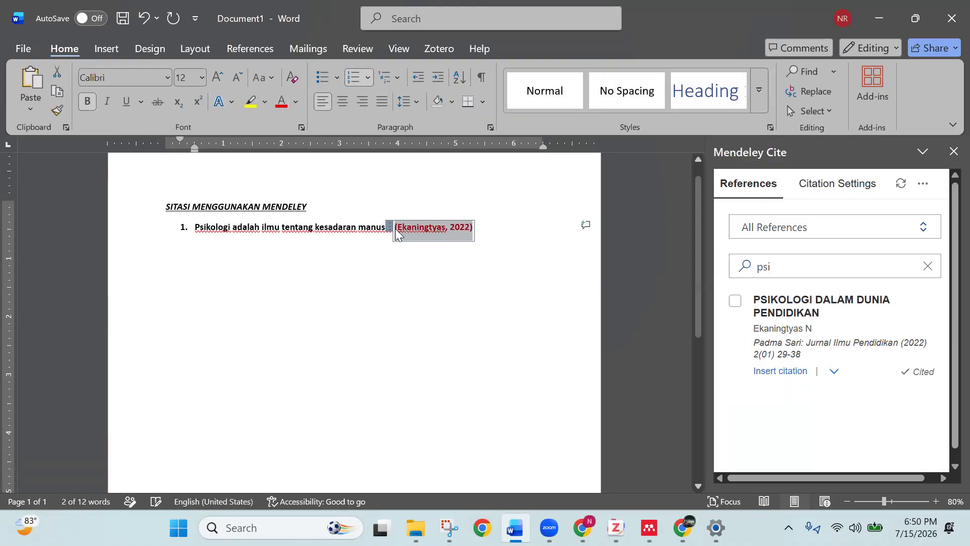
{"action": "left_click", "coordinate": [491, 263]}
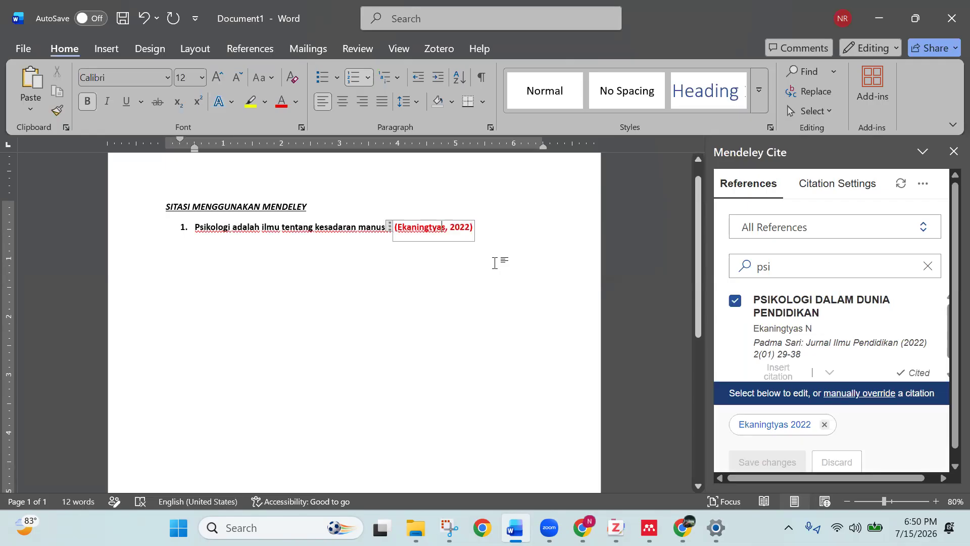
Step: Open the citation style choices in Mendeley Cite's settings and look through the available styles
{"action": "left_click", "coordinate": [831, 195]}
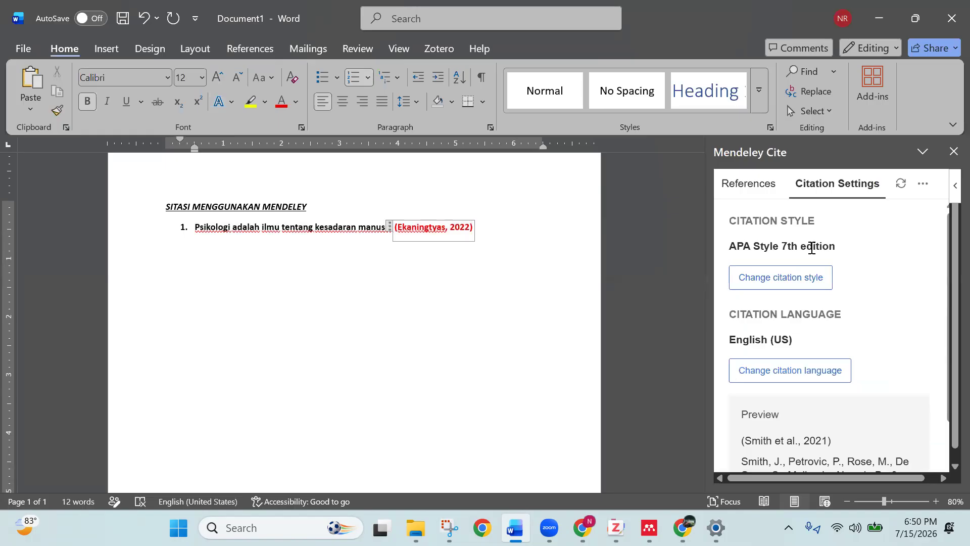
{"action": "left_click", "coordinate": [804, 280]}
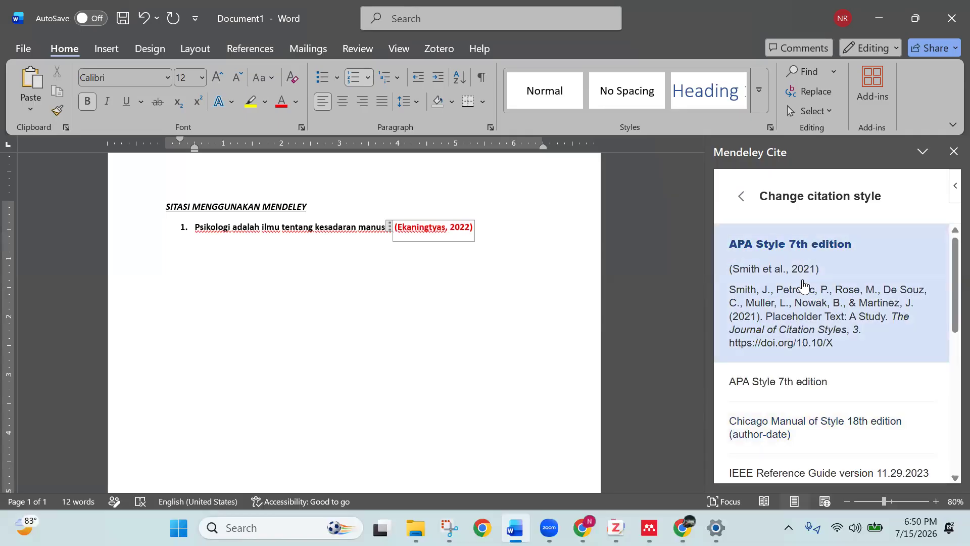
{"action": "scroll", "coordinate": [803, 283], "scroll_direction": "down", "scroll_amount": 2}
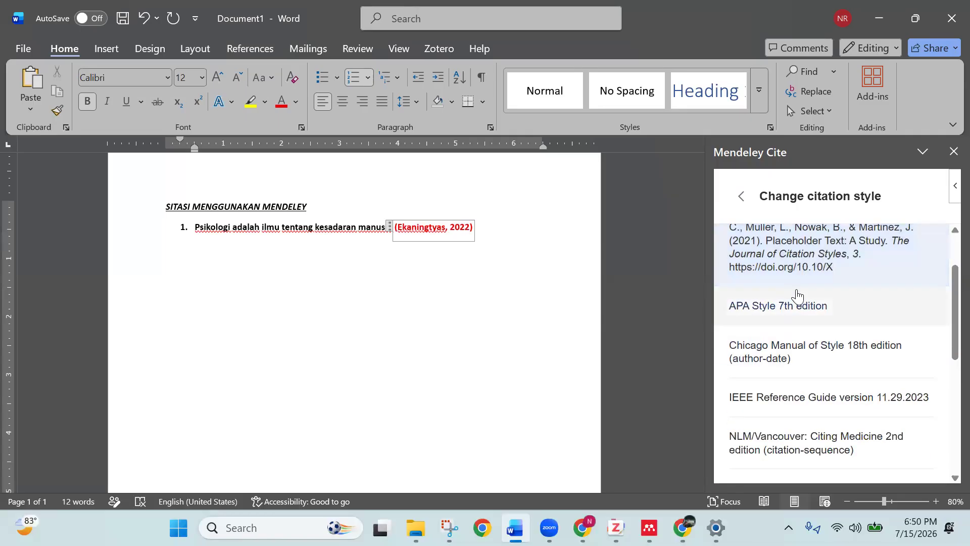
{"action": "scroll", "coordinate": [840, 381], "scroll_direction": "down", "scroll_amount": 2}
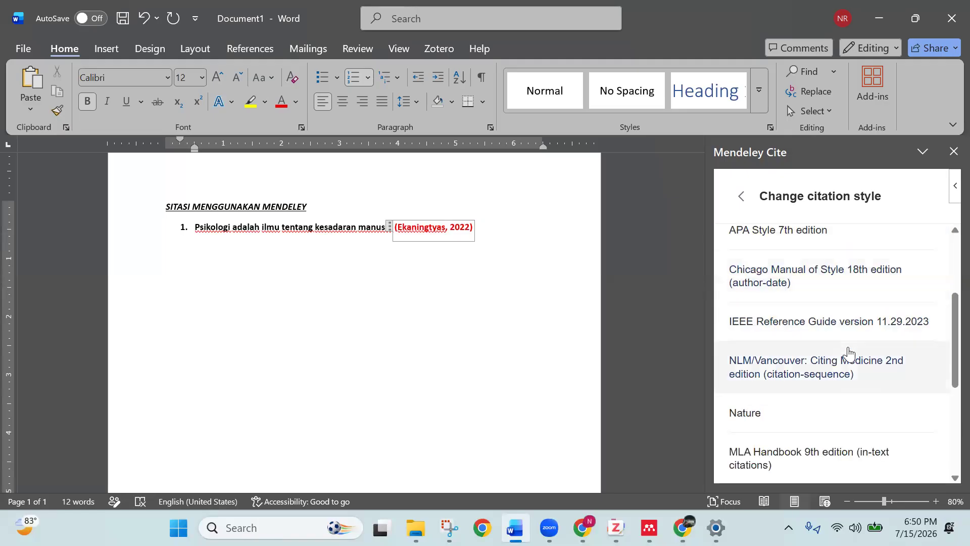
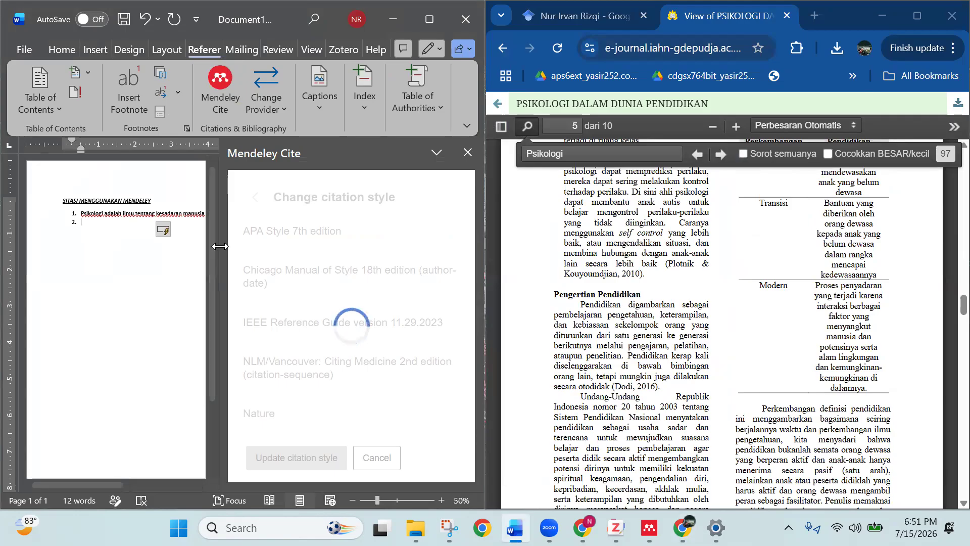
Step: Narrow the Mendeley Cite pane to show the whole page and start list item 2 with "Pendidikan"
{"action": "left_click_drag", "start_coordinate": [221, 247], "coordinate": [431, 261]}
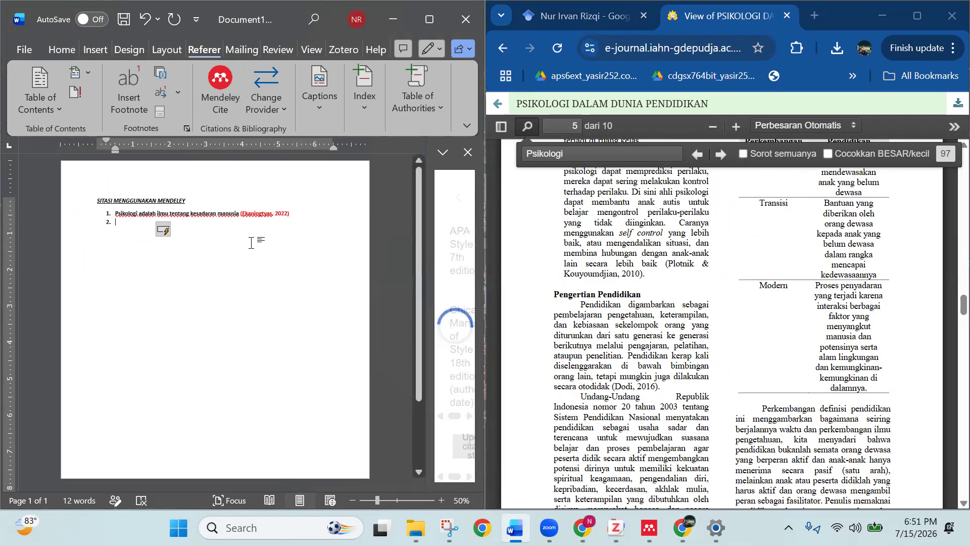
{"action": "type", "text": "pendi"}
{"action": "type", "text": "ebnd"}
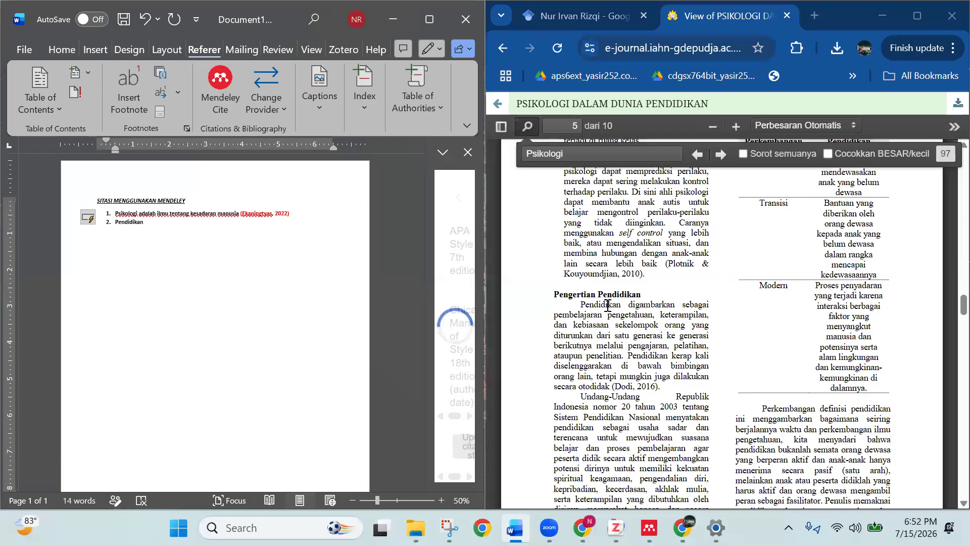
Step: Try to paste the article's definition of education into the Word list, including as text only, and undo each paste
{"action": "left_click_drag", "start_coordinate": [581, 306], "coordinate": [622, 357]}
{"action": "key", "text": "ctrl+c"}
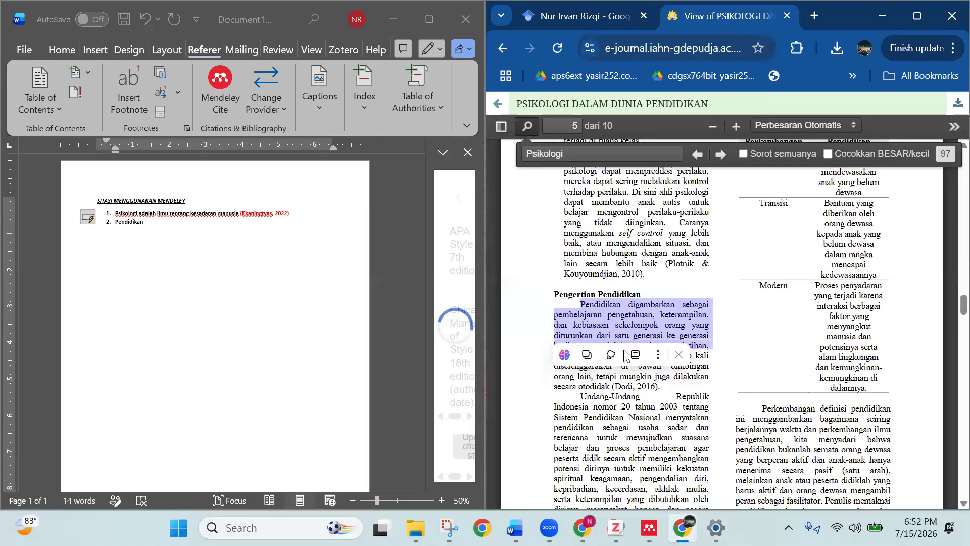
{"action": "left_click", "coordinate": [193, 205]}
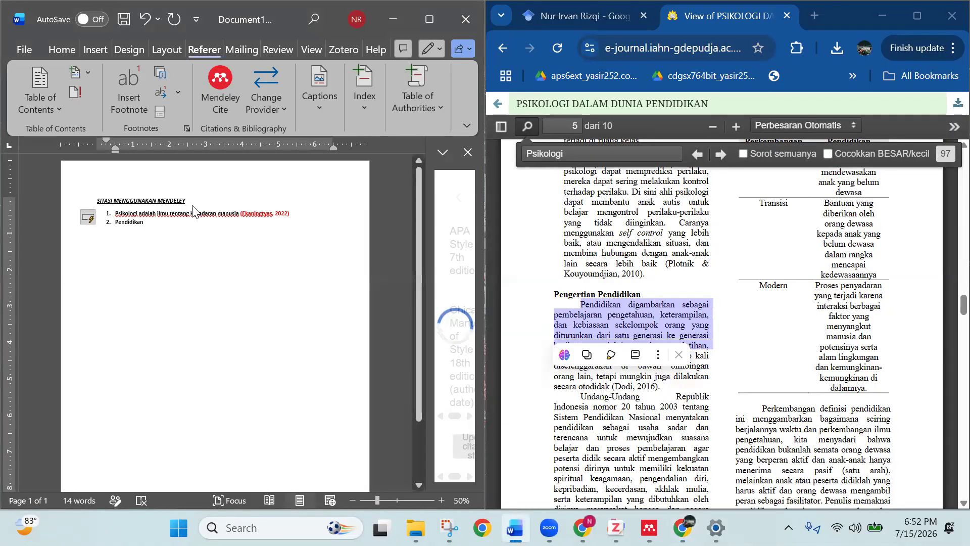
{"action": "key", "text": "ctrl+v"}
{"action": "key", "text": "ctrl+z"}
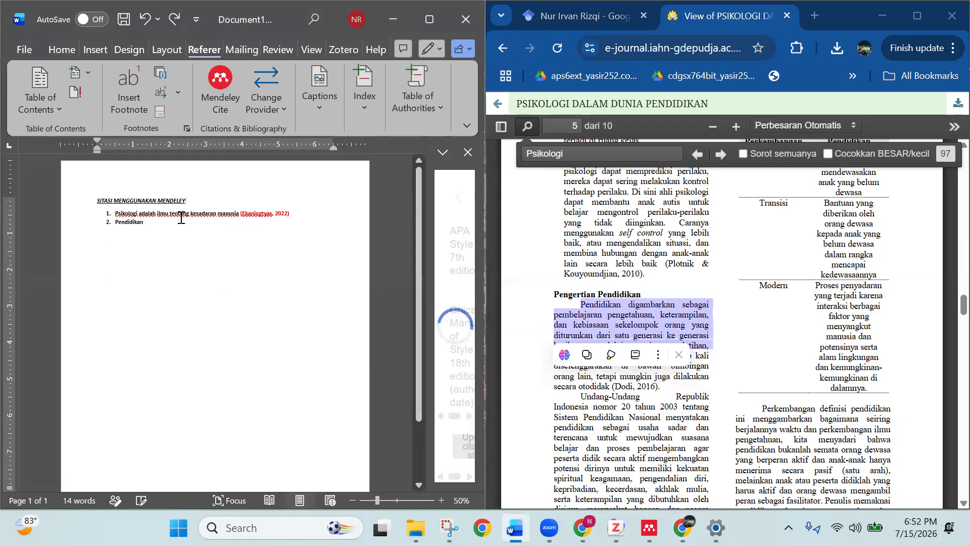
{"action": "left_click", "coordinate": [158, 222]}
{"action": "right_click", "coordinate": [159, 222]}
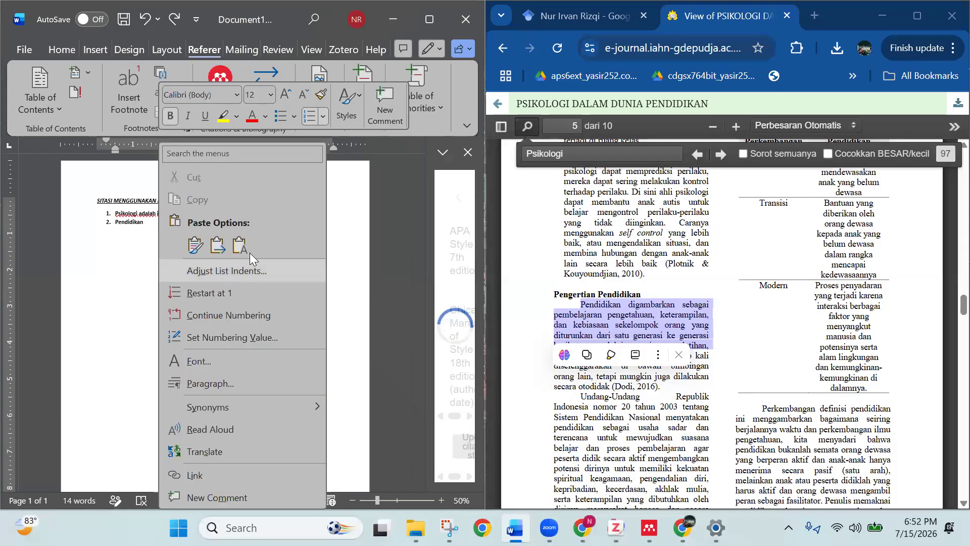
{"action": "left_click", "coordinate": [244, 240]}
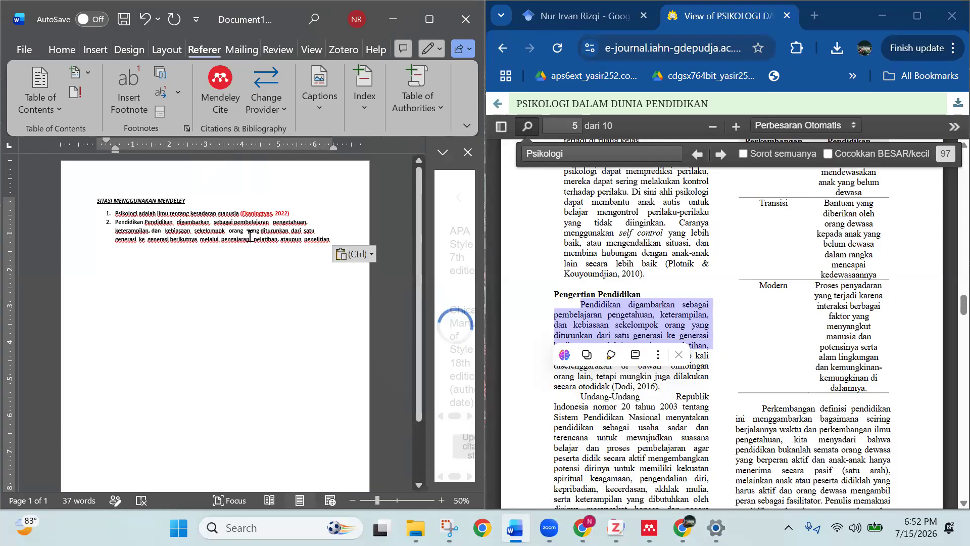
{"action": "key", "text": "ctrl+z"}
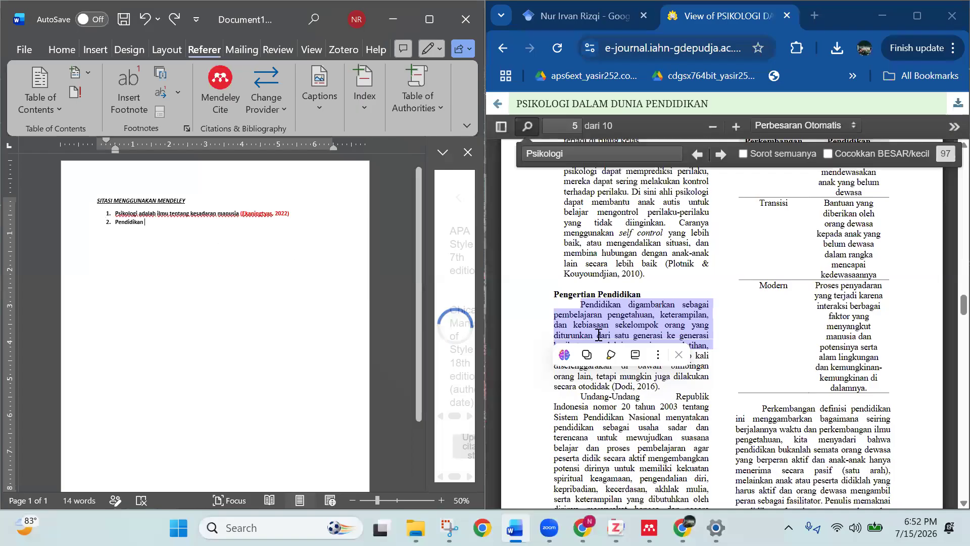
{"action": "left_click", "coordinate": [635, 320]}
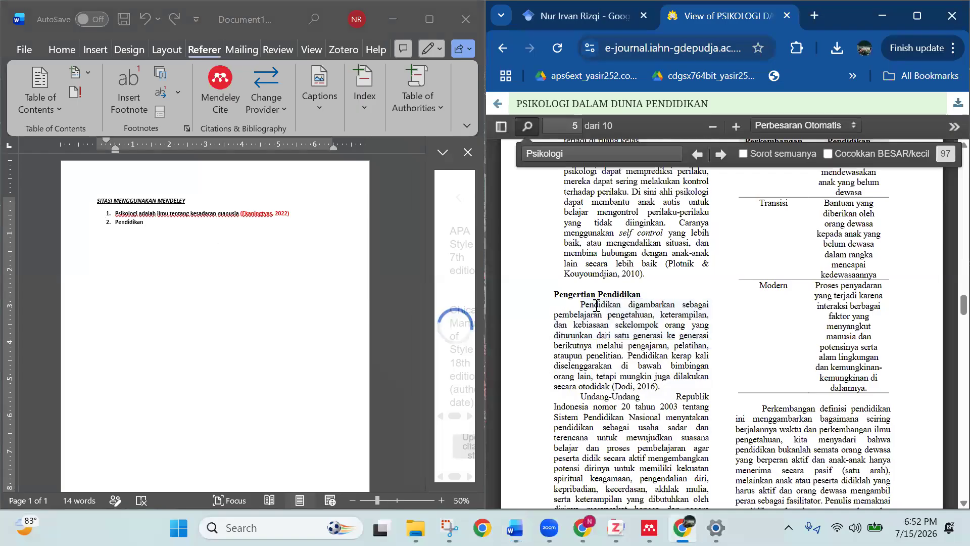
Step: Continue list item 2 after "Pendidikan" with "merupakan suatu aktivitas yang dilakukan oleh satu generasi digenerasi yang"
{"action": "key", "text": "alt+Tab"}
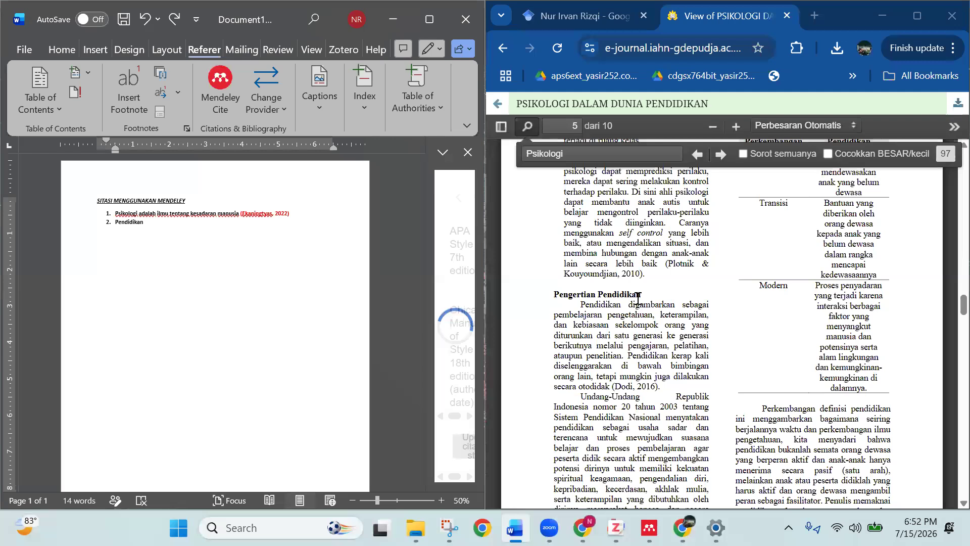
{"action": "left_click", "coordinate": [177, 221]}
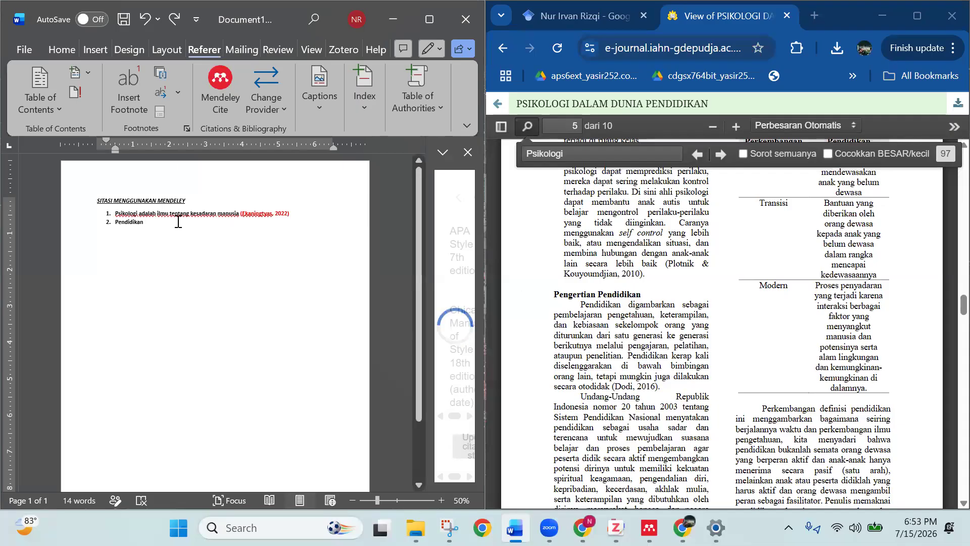
{"action": "type", "text": "merupak"}
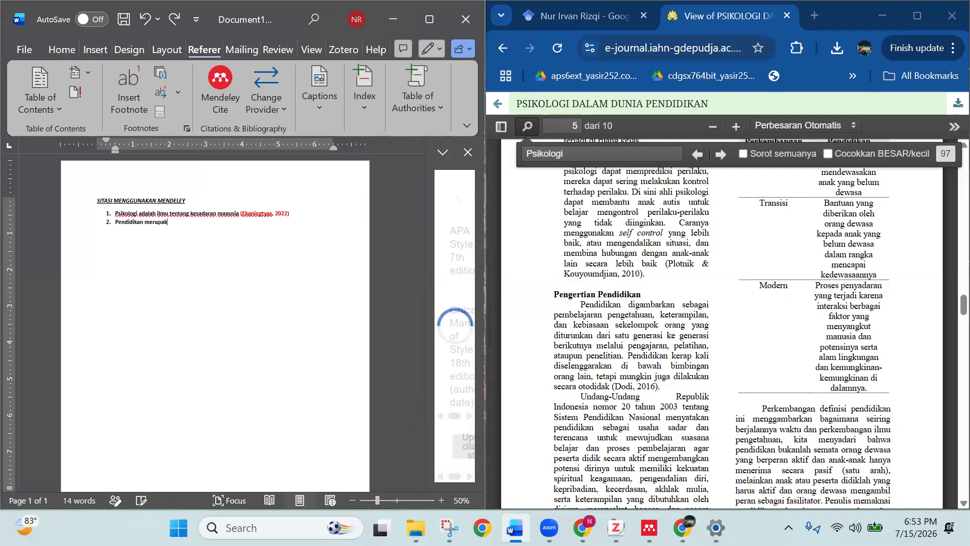
{"action": "type", "text": "an suatu aktivitas yan"}
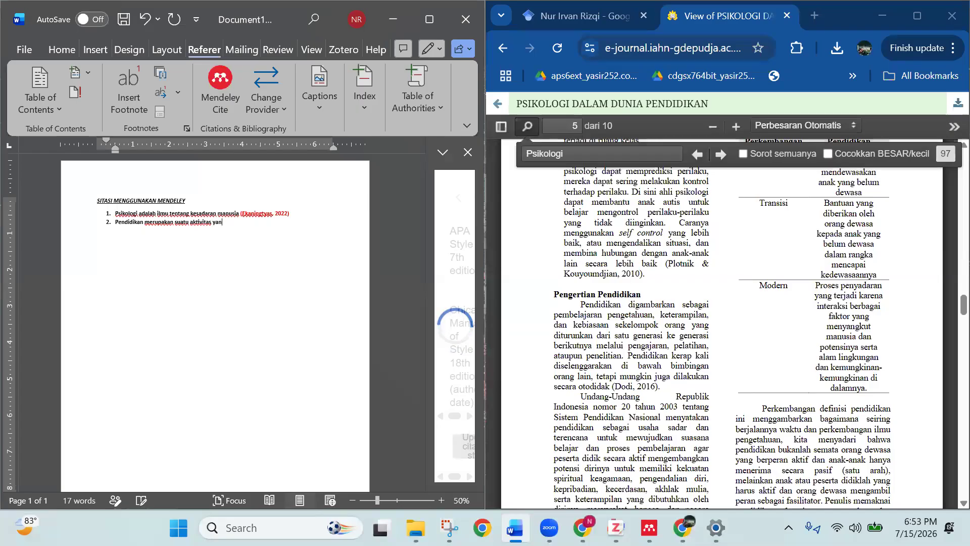
{"action": "type", "text": "g dilakukan "}
{"action": "type", "text": "n o"}
{"action": "type", "text": "leh sua"}
{"action": "type", "text": "atu g"}
{"action": "type", "text": "enerasi"}
{"action": "type", "text": " dige"}
{"action": "type", "text": "nerasi yan"}
{"action": "type", "text": "g lai"}
{"action": "key", "text": "BackSpace"}
{"action": "key", "text": "BackSpace"}
{"action": "key", "text": "BackSpace"}
{"action": "key", "text": "BackSpace"}
{"action": "key", "text": "BackSpace"}
{"action": "key", "text": "BackSpace"}
{"action": "type", "text": "lain"}
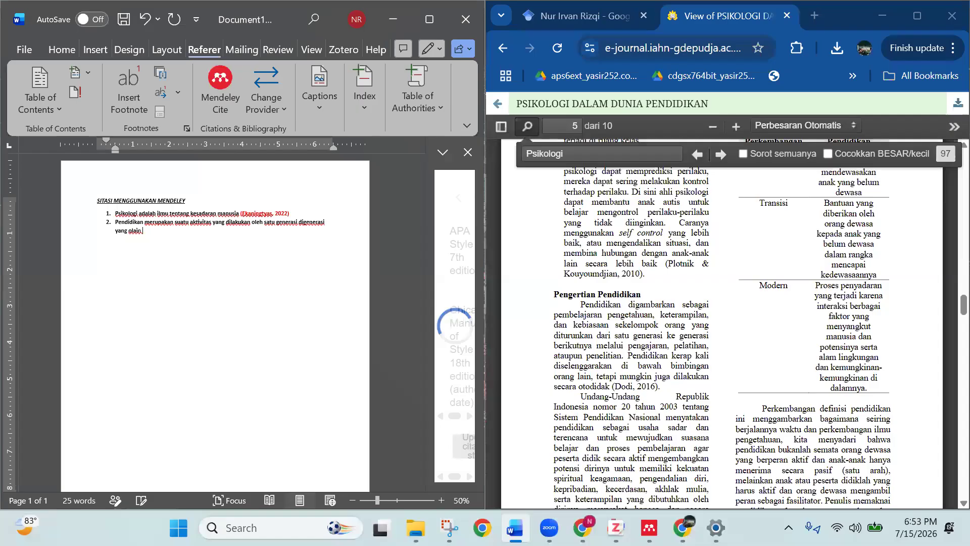
{"action": "key", "text": "BackSpace"}
{"action": "key", "text": "BackSpace"}
{"action": "key", "text": "BackSpace"}
{"action": "type", "text": "d"}
{"action": "key", "text": "BackSpace"}
Step: Finish the education sentence in item 2 with "lain dalam Upaya meningkatkan suatu pembelajaran pengetahuan."
{"action": "type", "text": "lain dalam upoaya"}
{"action": "key", "text": "BackSpace"}
{"action": "key", "text": "BackSpace"}
{"action": "key", "text": "BackSpace"}
{"action": "key", "text": "BackSpace"}
{"action": "key", "text": "BackSpace"}
{"action": "type", "text": "Upaya meningktanta"}
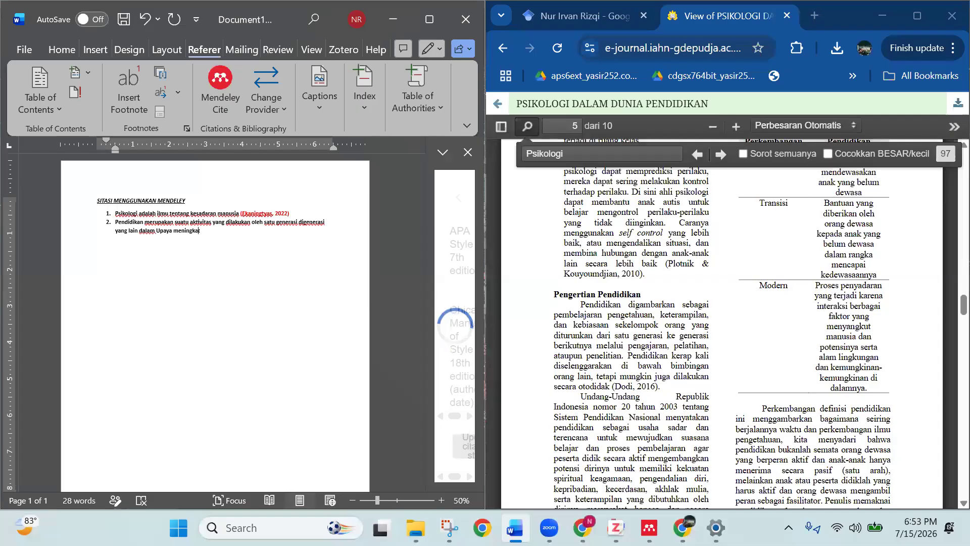
{"action": "type", "text": "kan suatu ope"}
{"action": "key", "text": "BackSpace"}
{"action": "key", "text": "BackSpace"}
{"action": "type", "text": "pembelajada"}
{"action": "type", "text": "an "}
{"action": "type", "text": "pengetahu"}
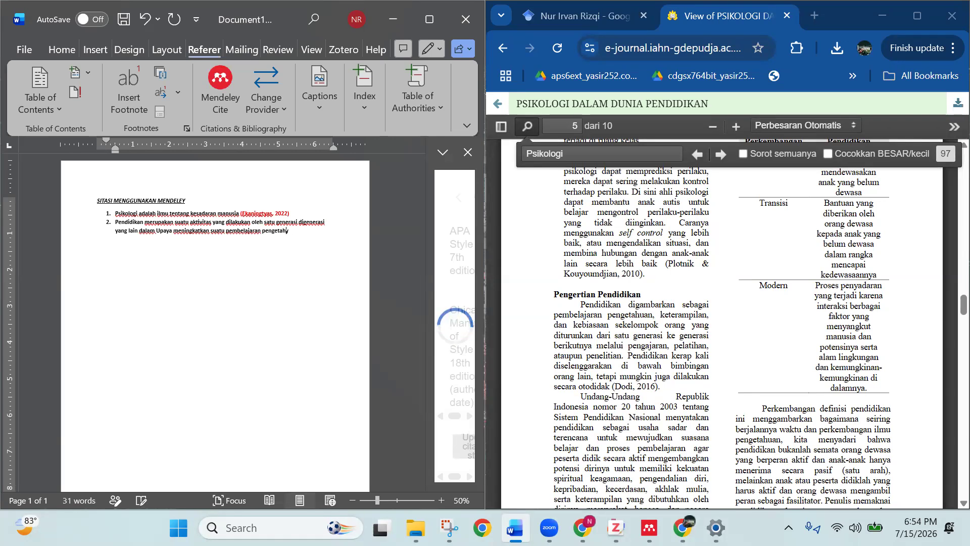
{"action": "key", "text": "BackSpace"}
{"action": "key", "text": "BackSpace"}
{"action": "key", "text": "BackSpace"}
{"action": "key", "text": "BackSpace"}
{"action": "key", "text": "BackSpace"}
{"action": "key", "text": "BackSpace"}
{"action": "type", "text": "uan"}
{"action": "type", "text": "."}
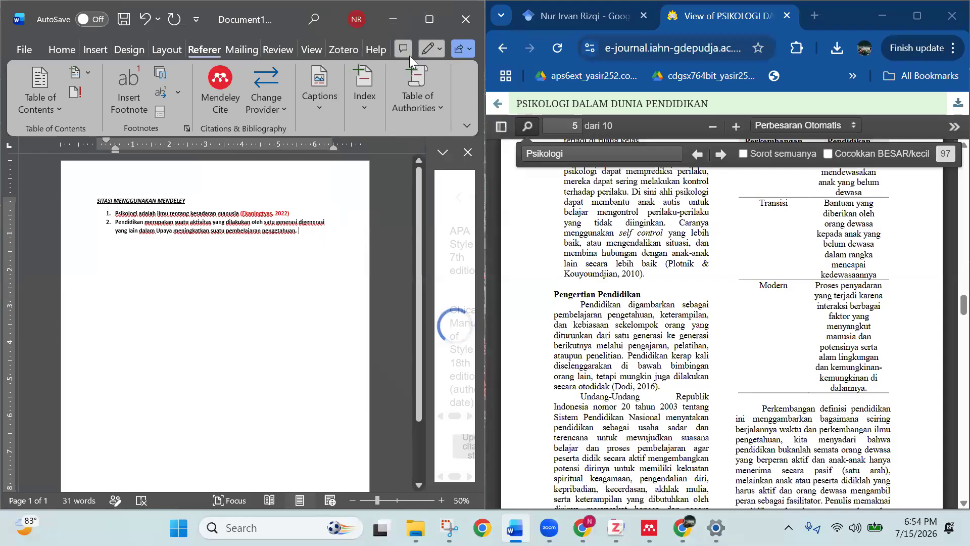
Step: Maximize the Word window, and close and reopen Mendeley Cite with a wider pane
{"action": "left_click", "coordinate": [426, 11]}
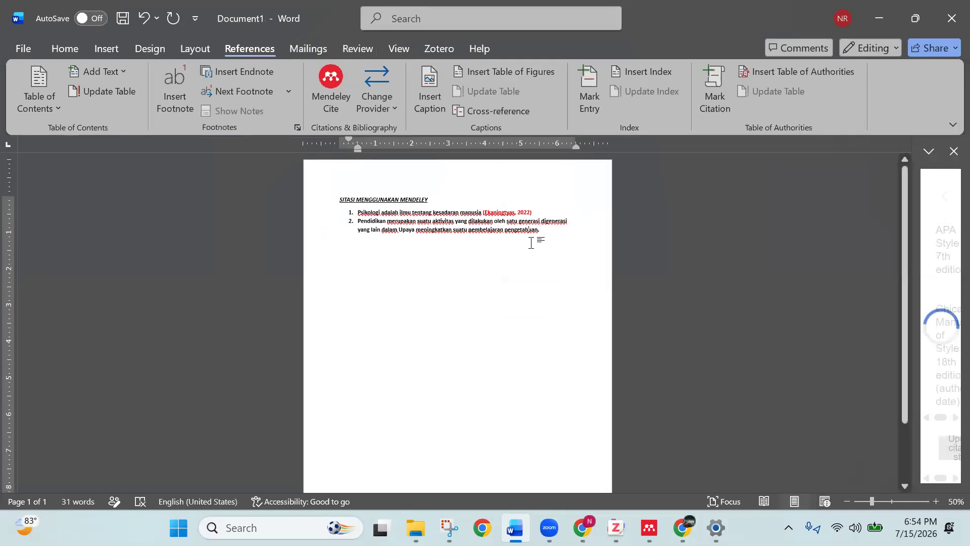
{"action": "left_click", "coordinate": [378, 100]}
{"action": "left_click", "coordinate": [343, 82]}
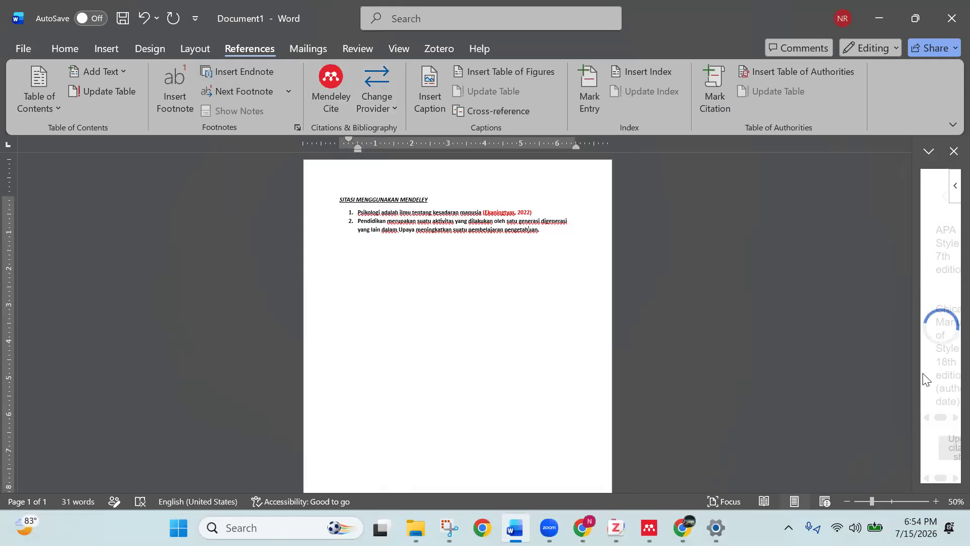
{"action": "left_click", "coordinate": [954, 152]}
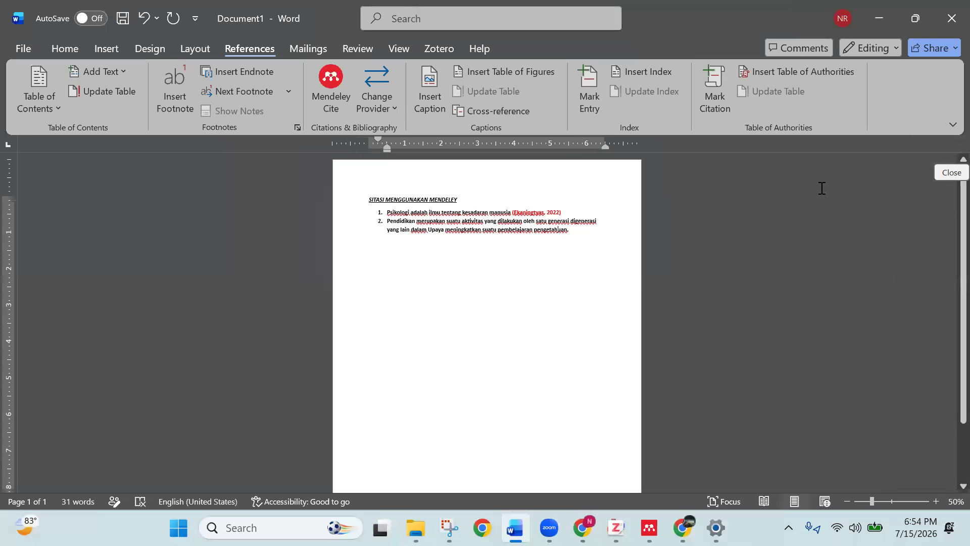
{"action": "left_click", "coordinate": [315, 94]}
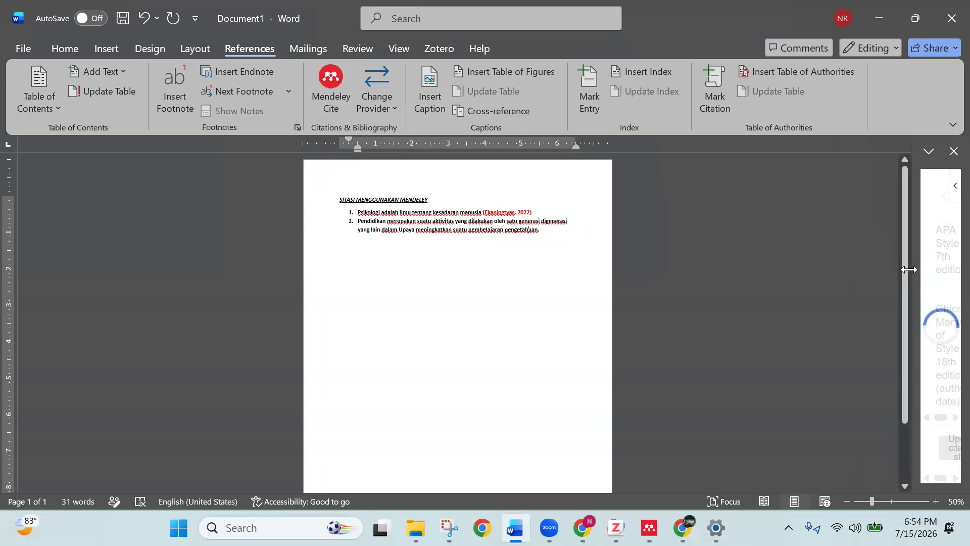
{"action": "left_click_drag", "start_coordinate": [913, 266], "coordinate": [664, 268]}
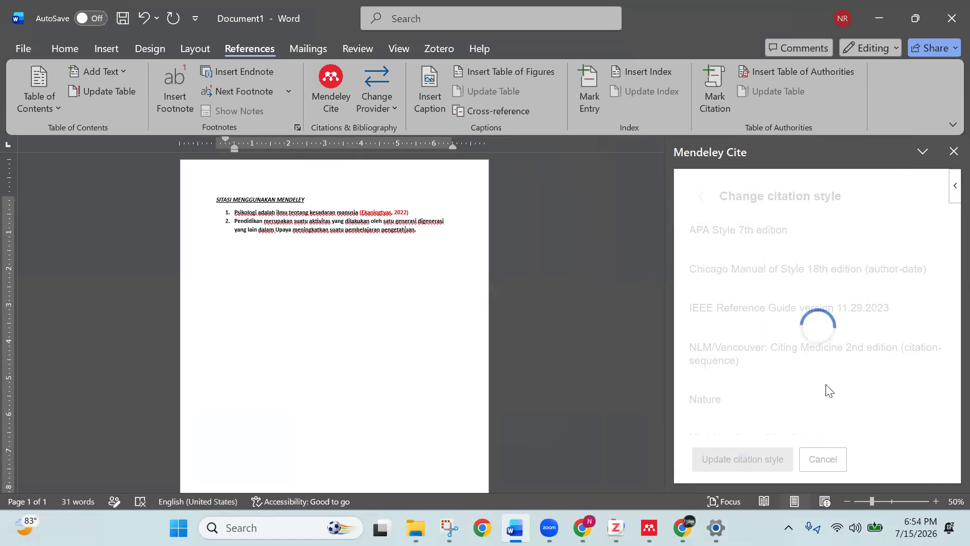
Step: Try to reload the Mendeley Cite pane by closing and reopening it
{"action": "left_click", "coordinate": [953, 152]}
{"action": "left_click", "coordinate": [337, 82]}
{"action": "left_click", "coordinate": [915, 149]}
{"action": "left_click", "coordinate": [913, 151]}
{"action": "left_click", "coordinate": [913, 159]}
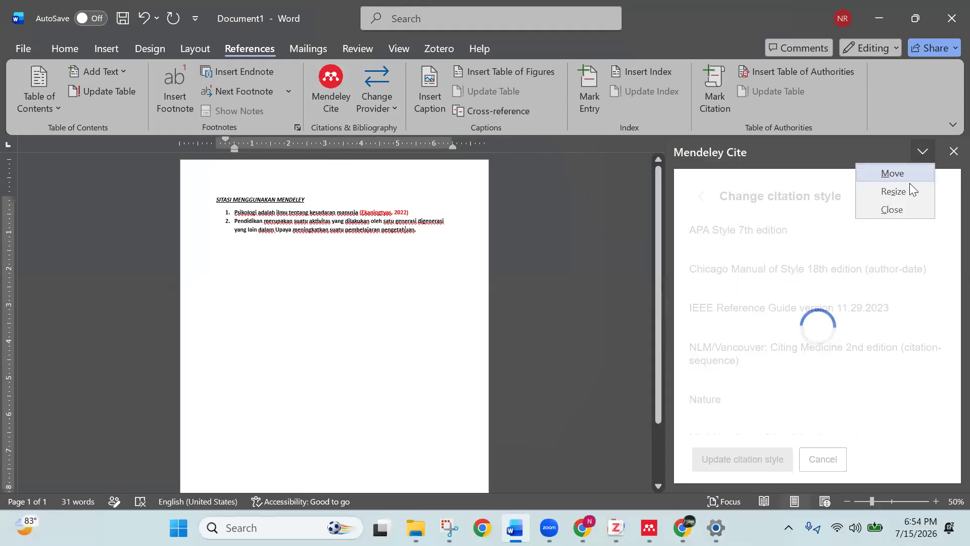
{"action": "left_click", "coordinate": [903, 203]}
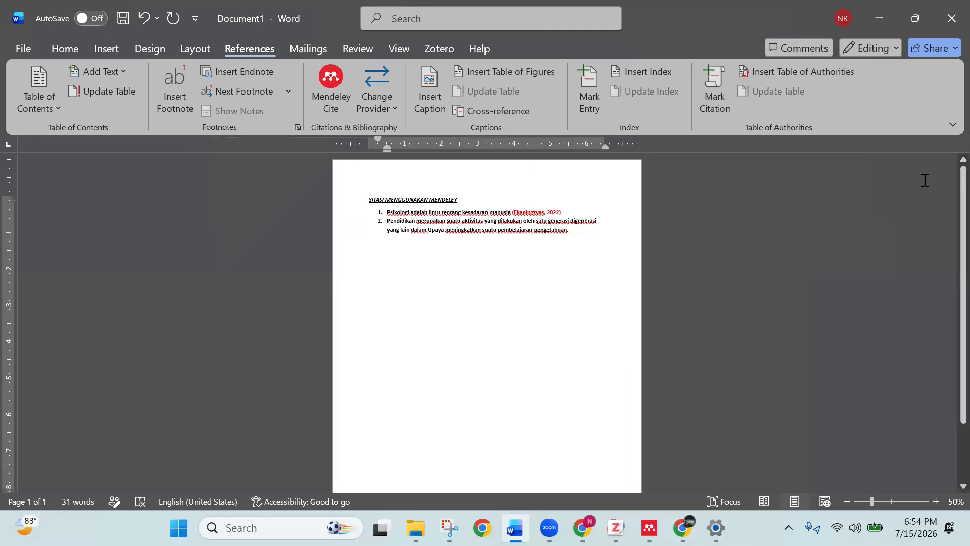
{"action": "left_click", "coordinate": [333, 91]}
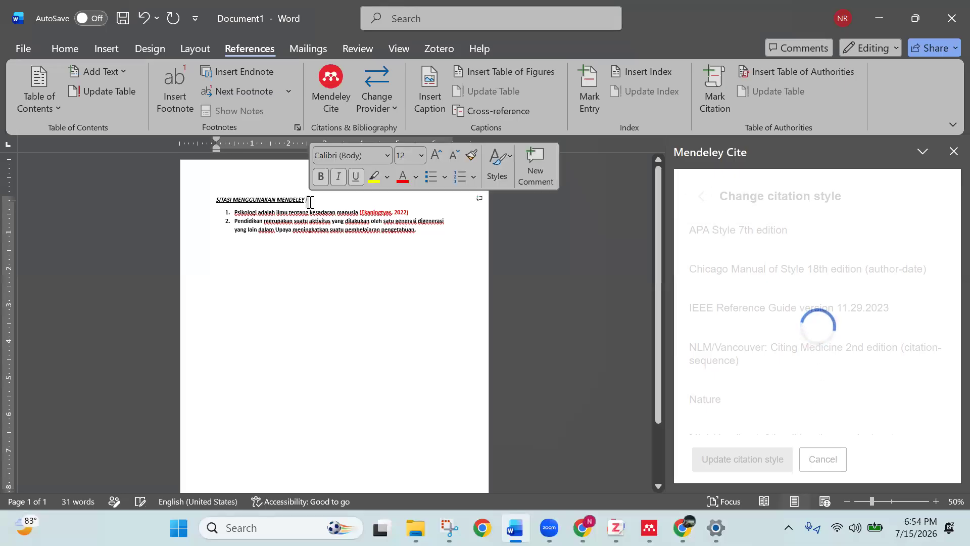
Step: Save the document as SITASI MENGGUNAKAN MENDELEY in the OneDrive Documents folder and close it
{"action": "double_click", "coordinate": [319, 223]}
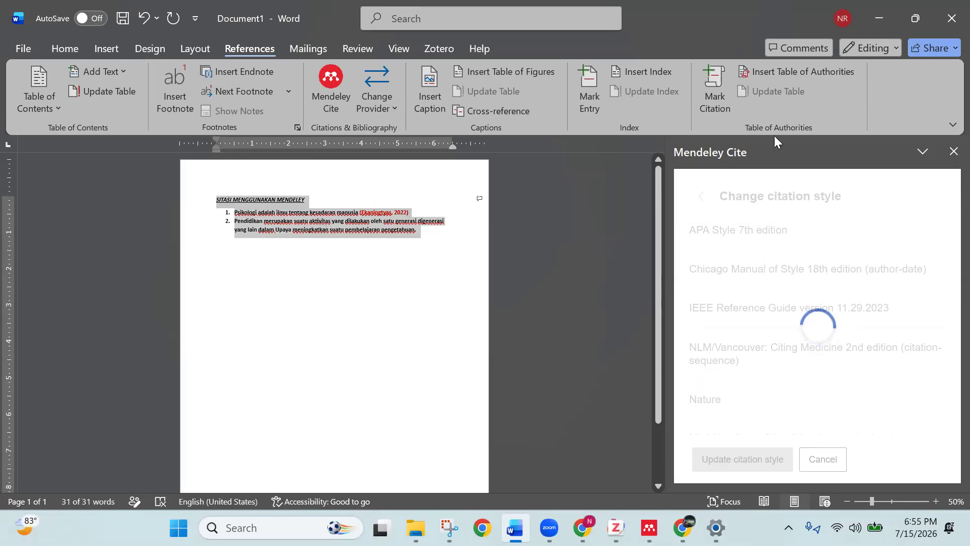
{"action": "left_click", "coordinate": [952, 18]}
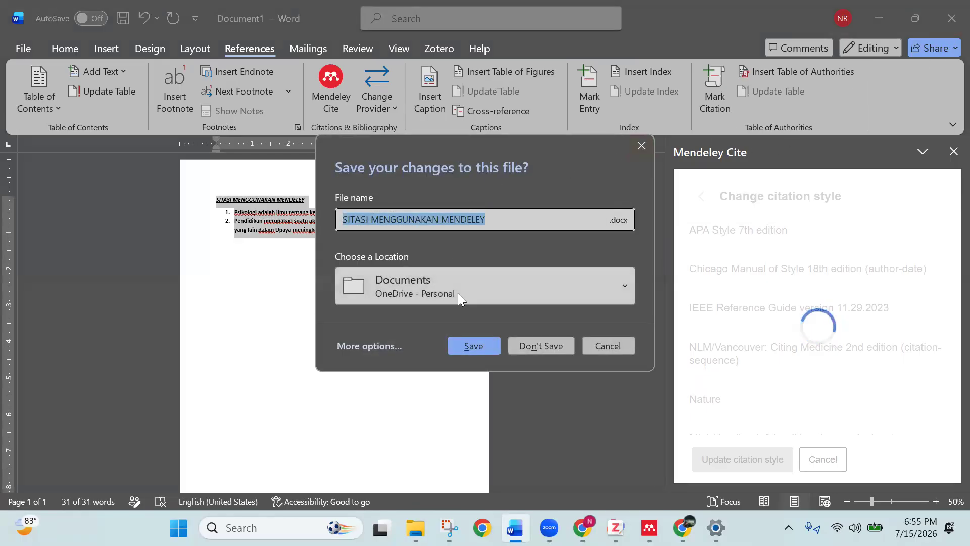
{"action": "left_click", "coordinate": [475, 345]}
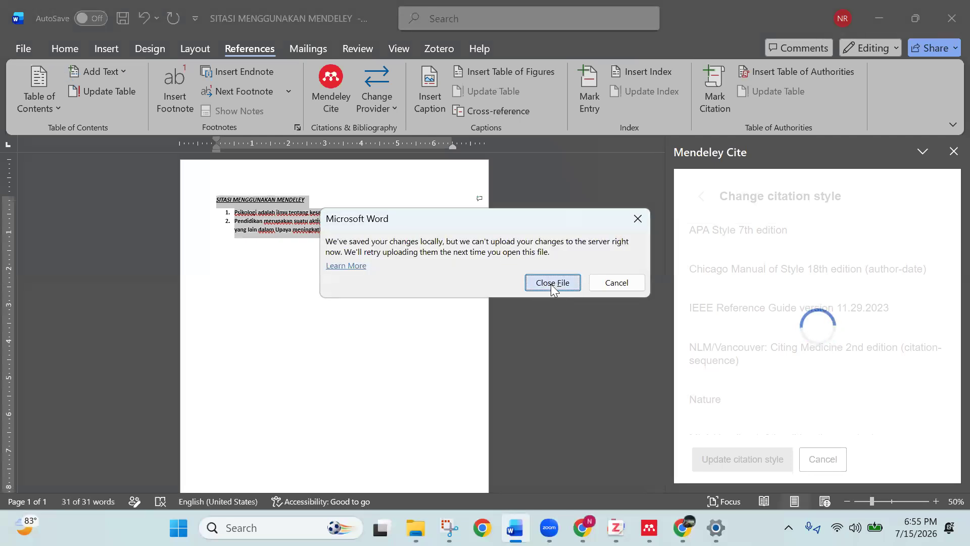
{"action": "left_click", "coordinate": [552, 283]}
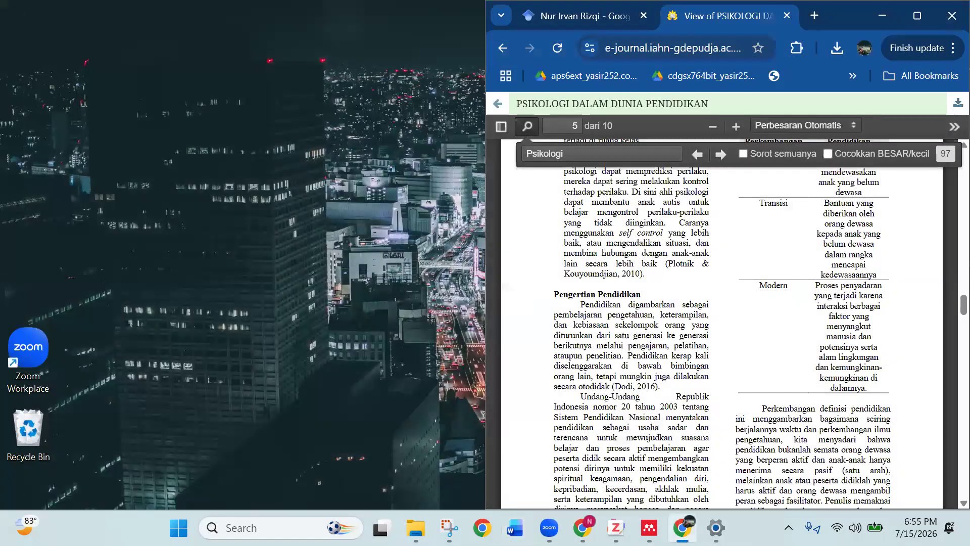
Step: Restart Word, reopen the recent document SITASI MENGGUNAKAN MENDELEY and dismiss its storage warning
{"action": "mouse_move", "coordinate": [415, 528]}
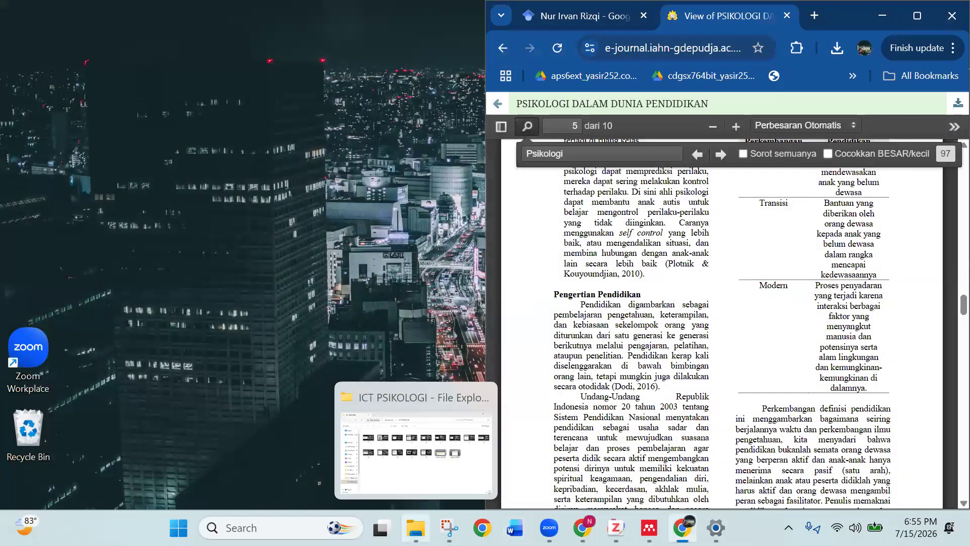
{"action": "left_click", "coordinate": [514, 527]}
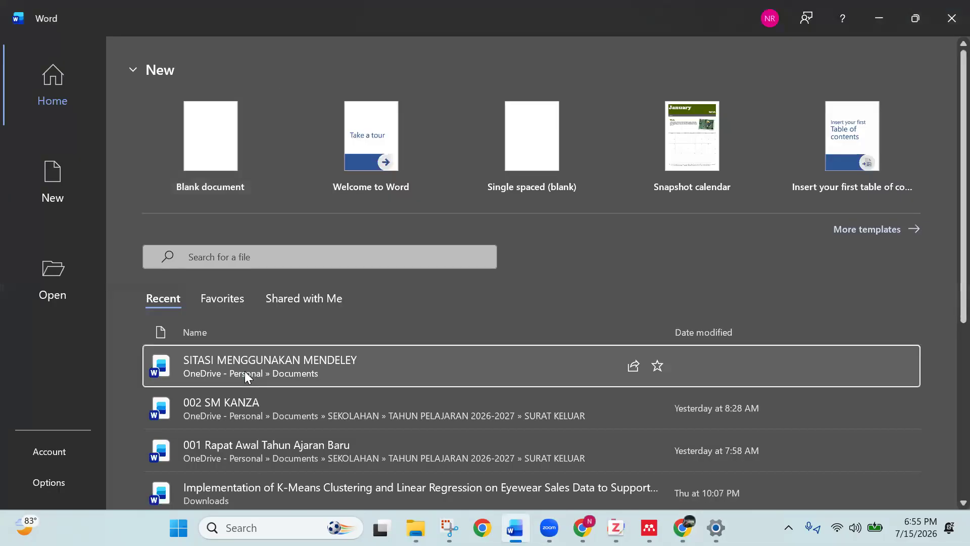
{"action": "left_click", "coordinate": [245, 371]}
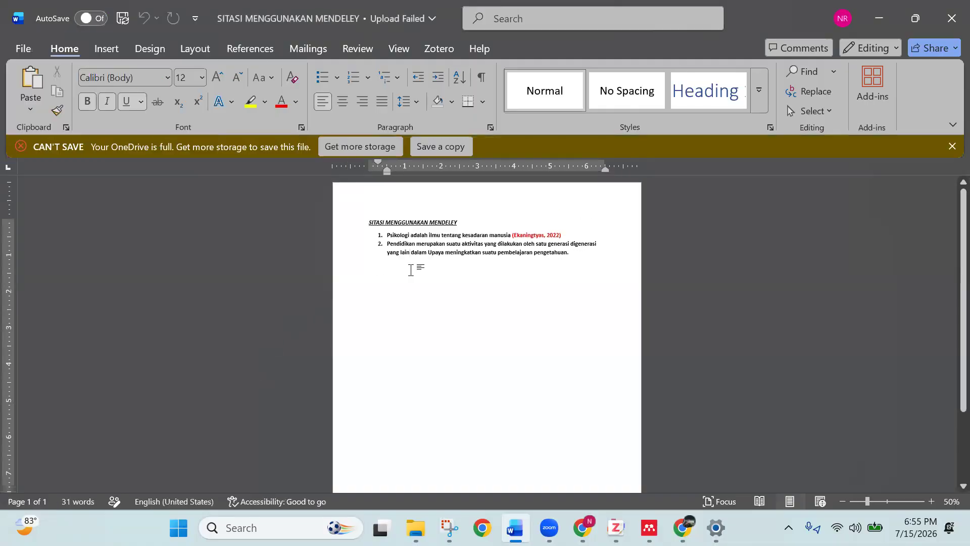
{"action": "left_click", "coordinate": [951, 146]}
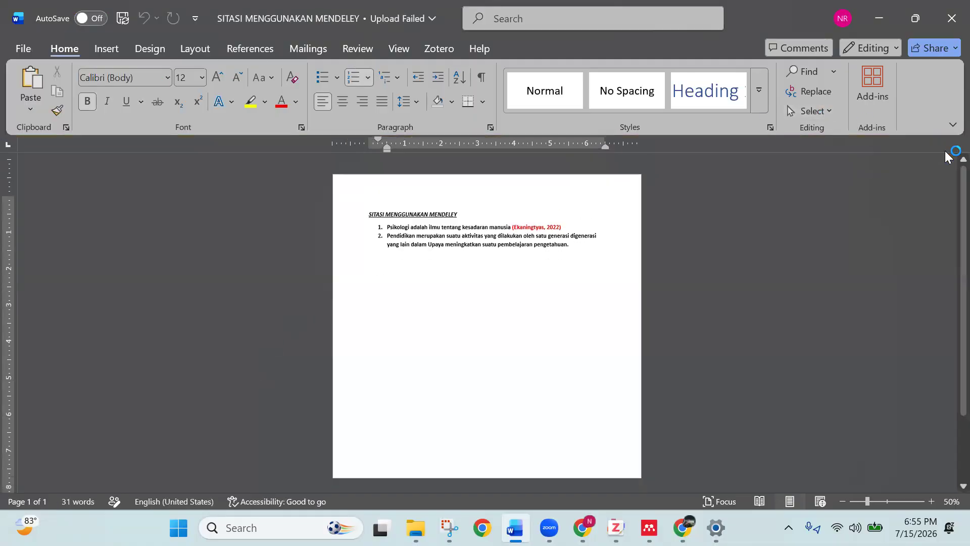
Step: Open Mendeley Cite beside the document and look through its list of all references
{"action": "left_click", "coordinate": [240, 53]}
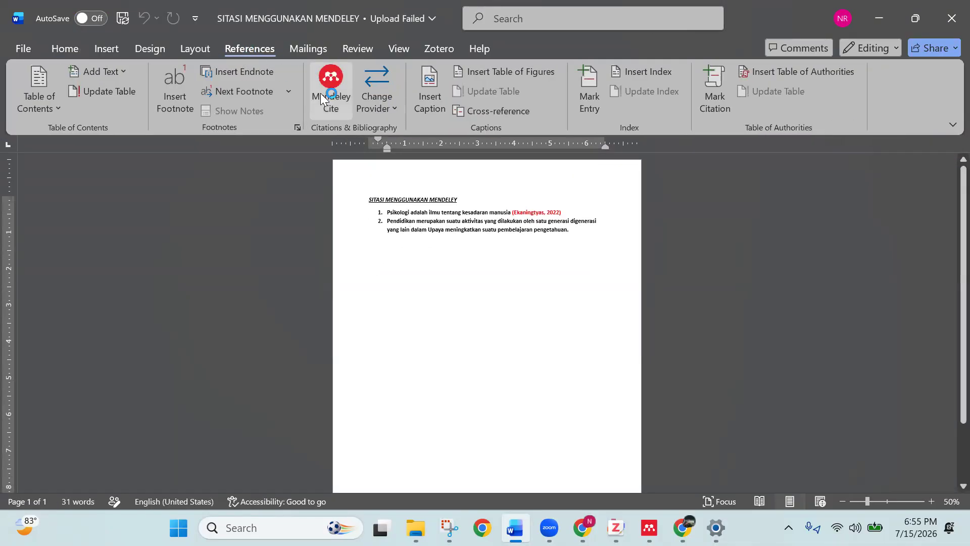
{"action": "left_click", "coordinate": [322, 93]}
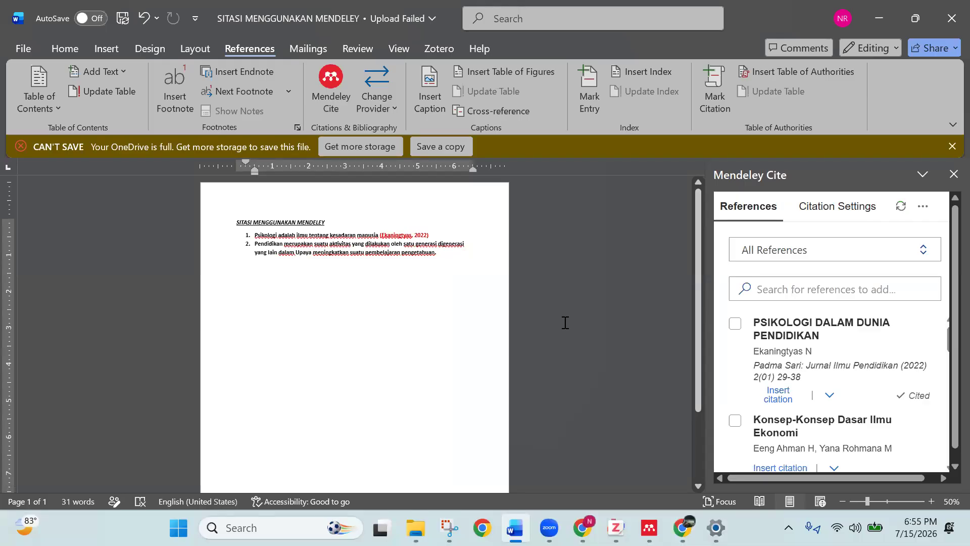
{"action": "scroll", "coordinate": [822, 362], "scroll_direction": "down", "scroll_amount": 3}
{"action": "scroll", "coordinate": [792, 368], "scroll_direction": "down", "scroll_amount": 3}
{"action": "scroll", "coordinate": [792, 368], "scroll_direction": "up", "scroll_amount": 6}
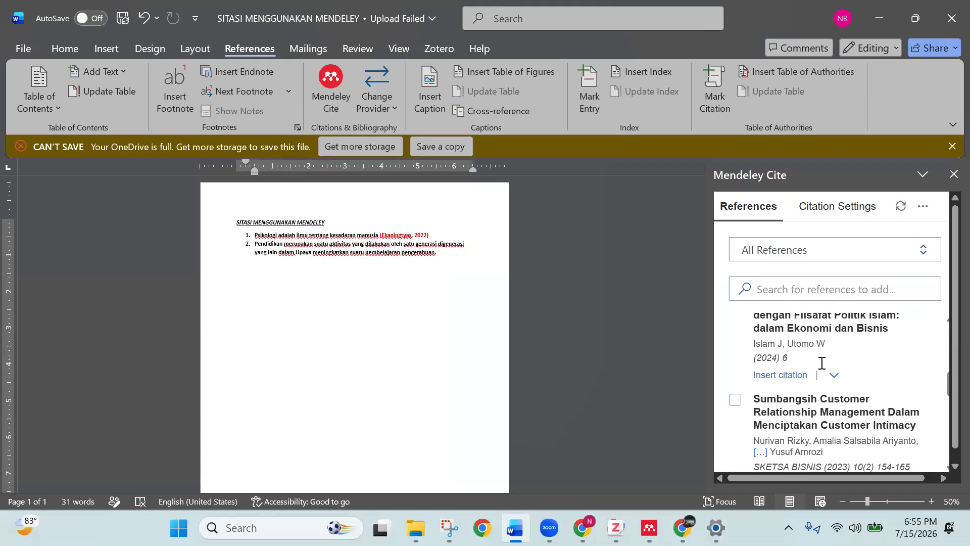
Step: Dismiss the storage warning and copy the whole education sentence in list item 2
{"action": "triple_click", "coordinate": [336, 250]}
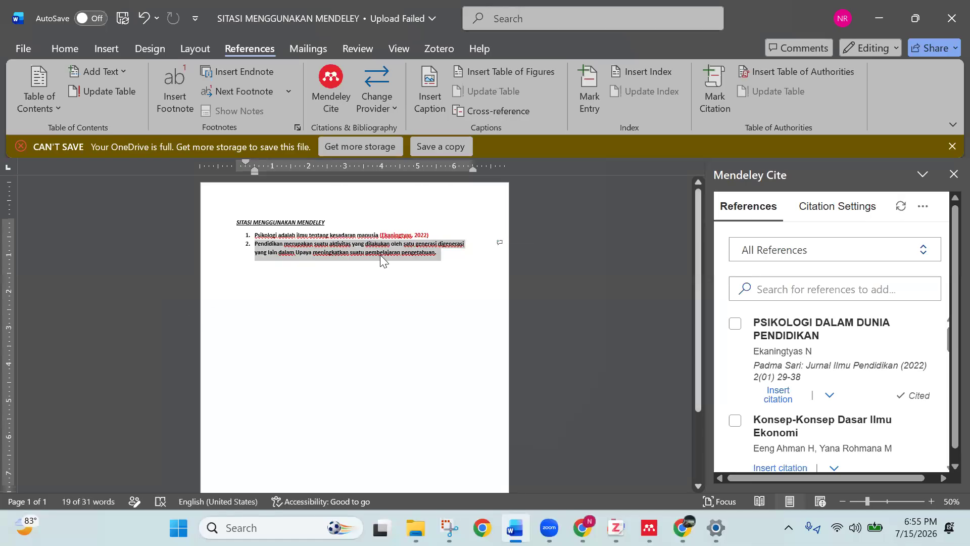
{"action": "left_click", "coordinate": [379, 256]}
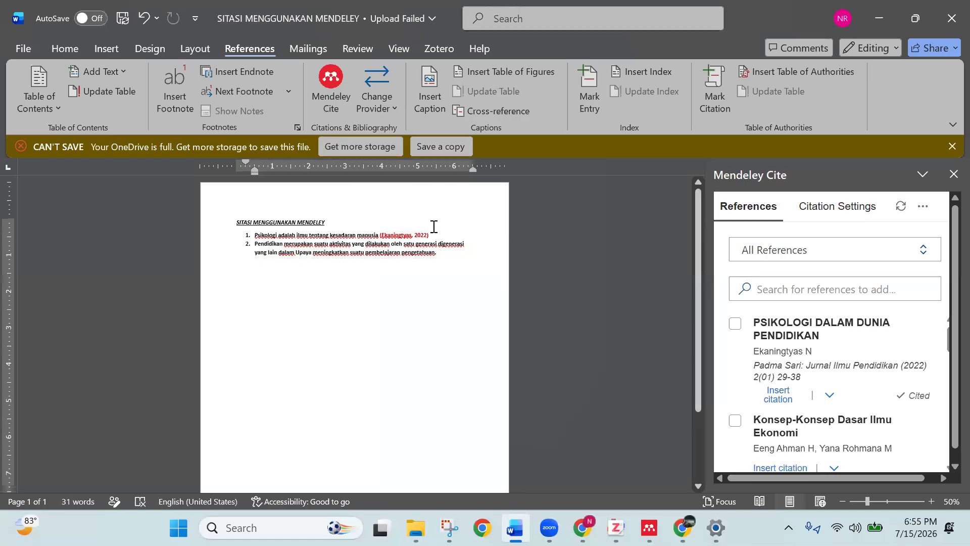
{"action": "left_click", "coordinate": [949, 147]}
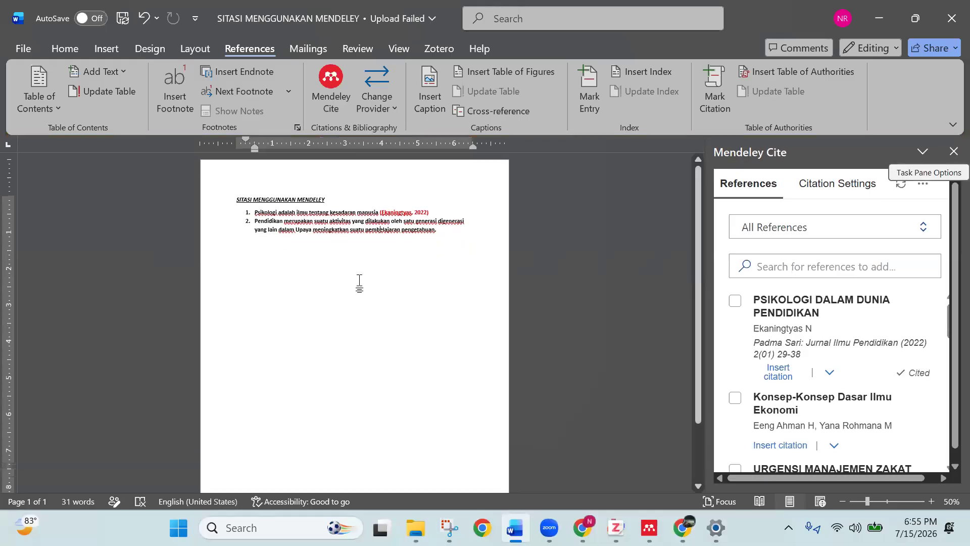
{"action": "double_click", "coordinate": [387, 232]}
{"action": "triple_click", "coordinate": [387, 233]}
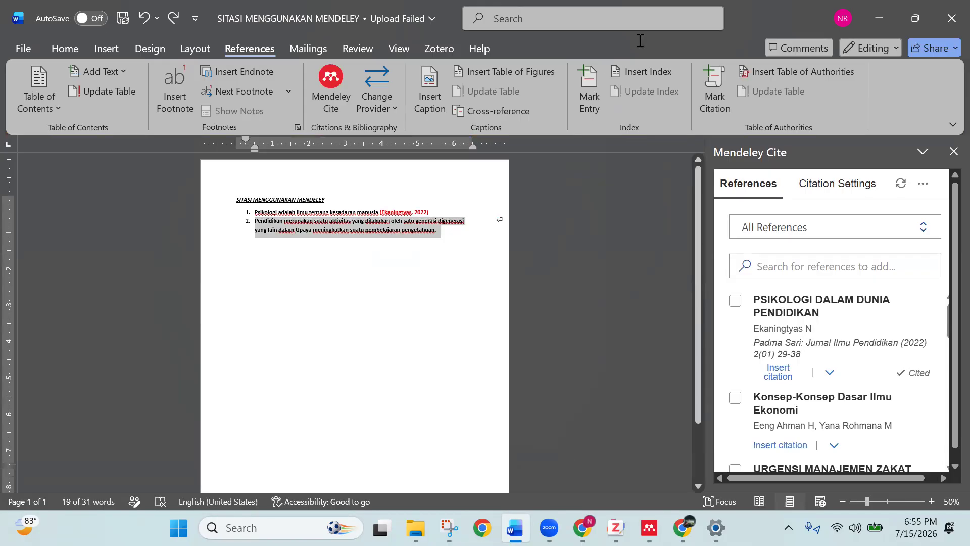
Step: Switch to Chrome, maximize it, return to the Google Scholar results and replace the search text with the copied education sentence
{"action": "key", "text": "alt+Tab"}
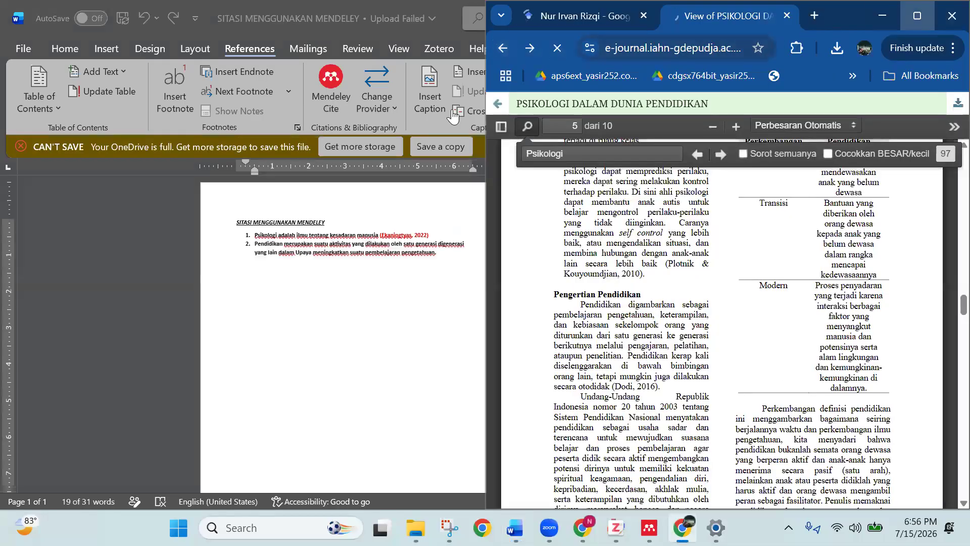
{"action": "left_click", "coordinate": [911, 22]}
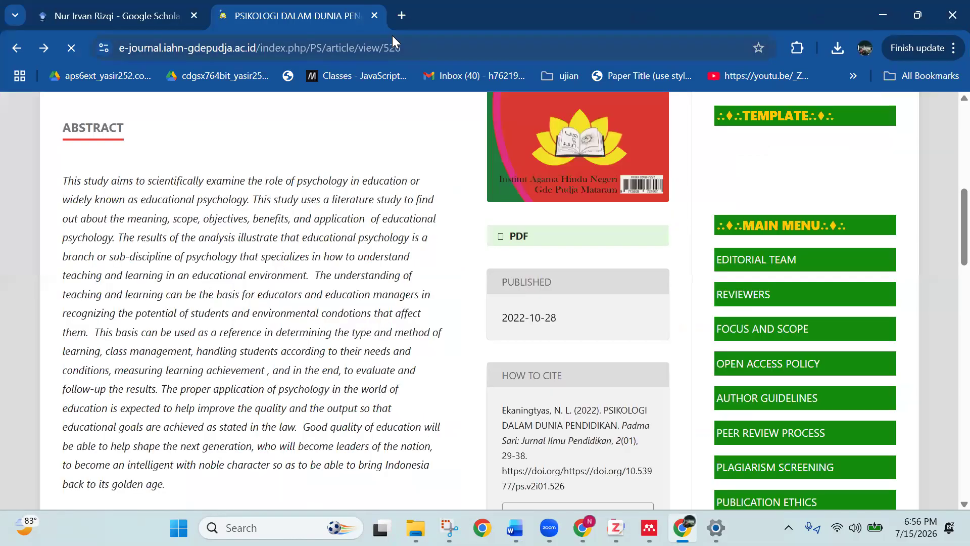
{"action": "left_click", "coordinate": [17, 48]}
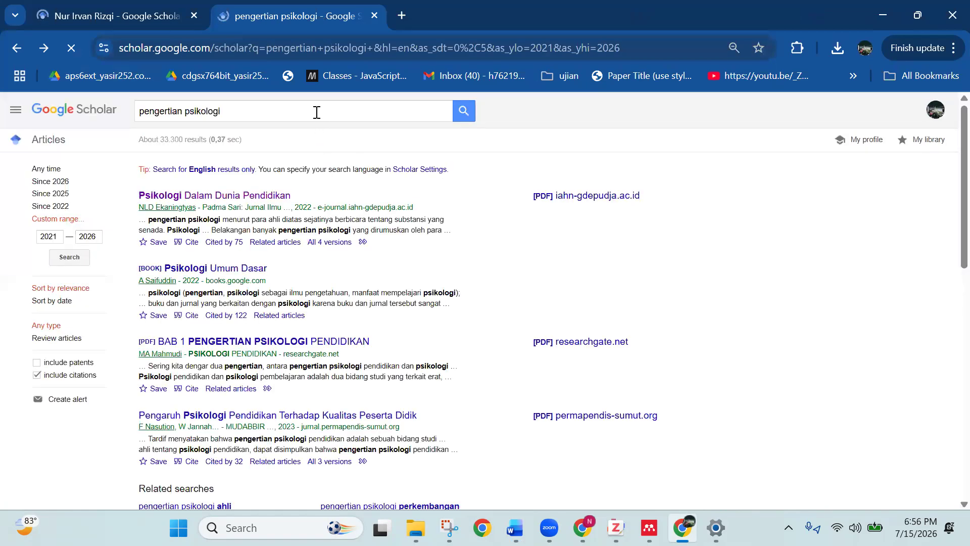
{"action": "left_click_drag", "start_coordinate": [317, 112], "coordinate": [117, 114]}
{"action": "key", "text": "ctrl+v"}
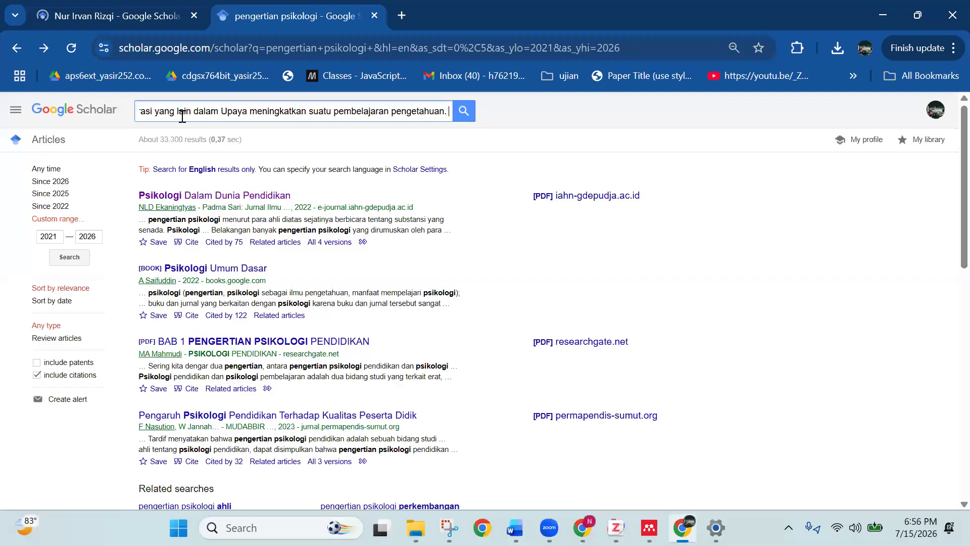
Step: Search Google Scholar for "pengertian pendidikan" in place of the pasted sentence, using the suggested spelling correction
{"action": "key", "text": "ctrl+a"}
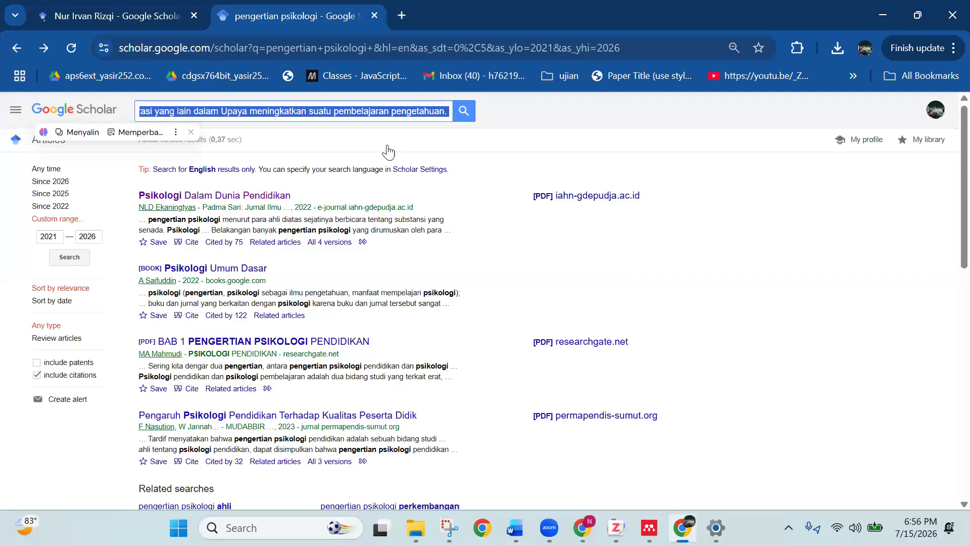
{"action": "type", "text": "pengertian"}
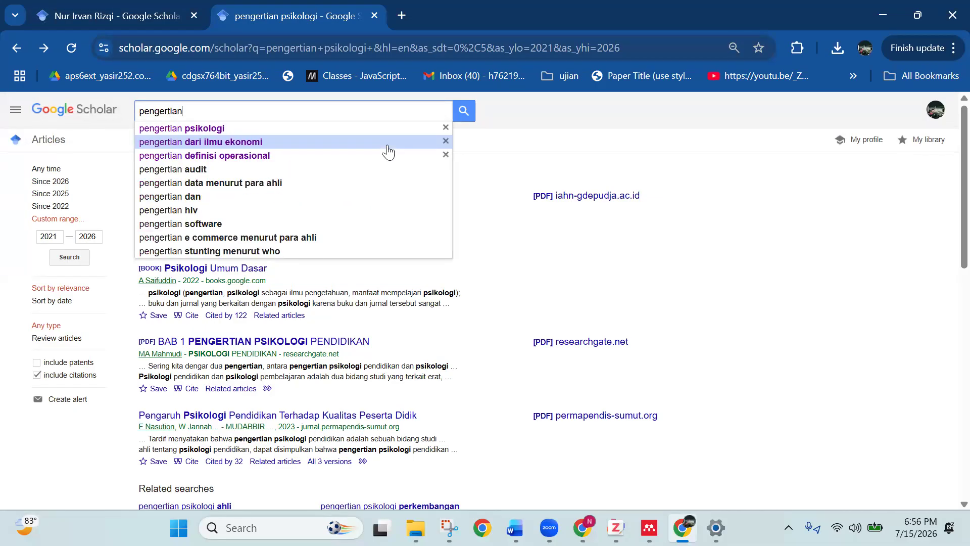
{"action": "type", "text": " pendidiak"}
{"action": "key", "text": "Return"}
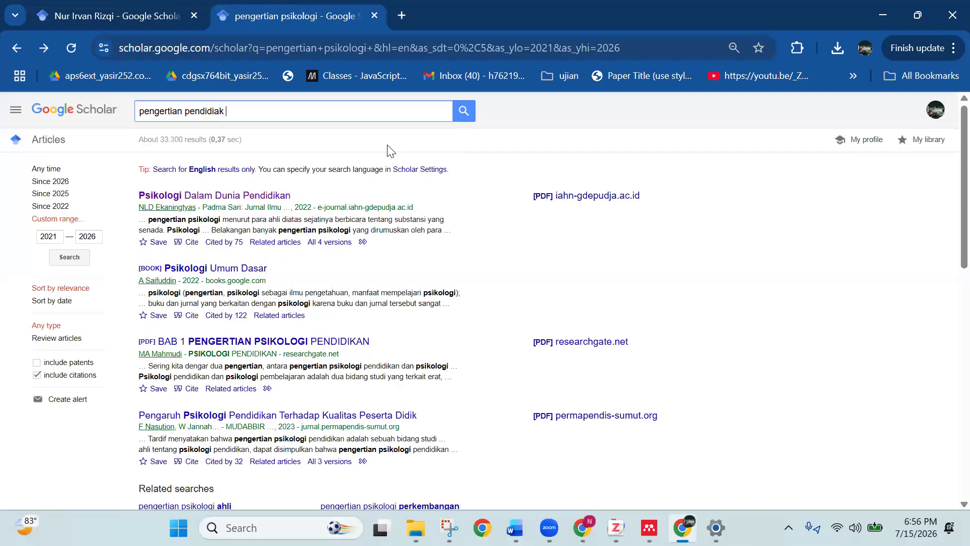
{"action": "left_click", "coordinate": [342, 105]}
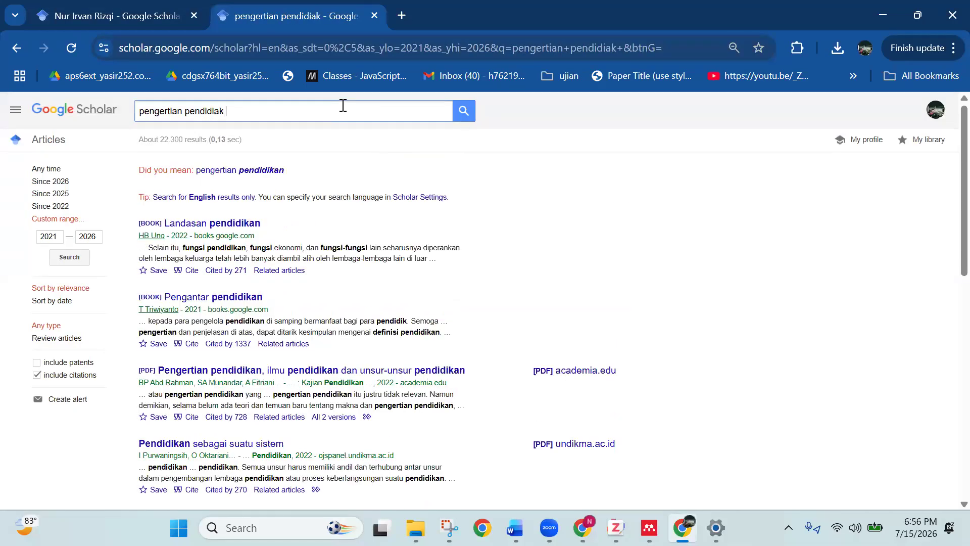
{"action": "left_click", "coordinate": [255, 169]}
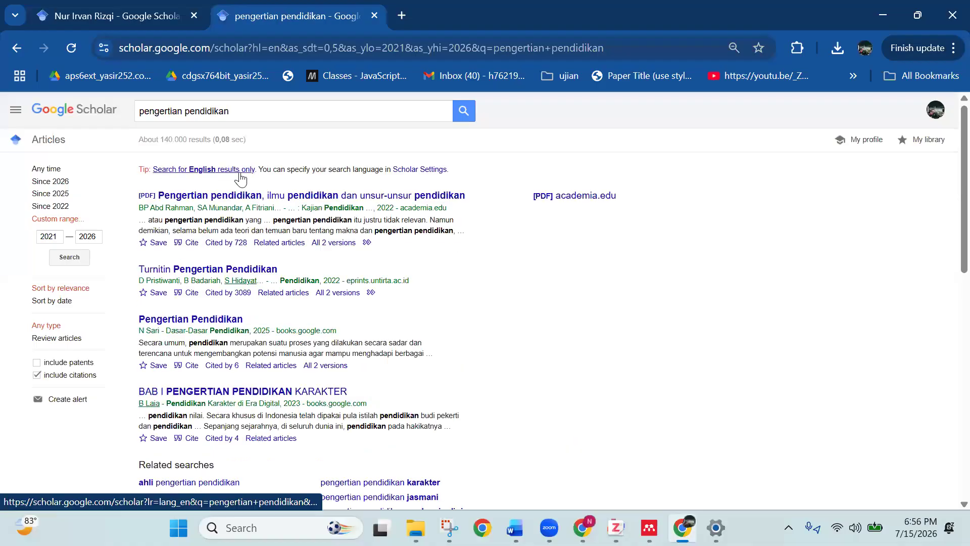
Step: Open the article "Pengertian pendidikan, ilmu pendidikan dan unsur-unsur pendidikan" and save it as PENGERTIAN_PENDIDIKAN_ILMU_PENDIDIKAN_DA in PDF format in Downloads
{"action": "left_click", "coordinate": [200, 317]}
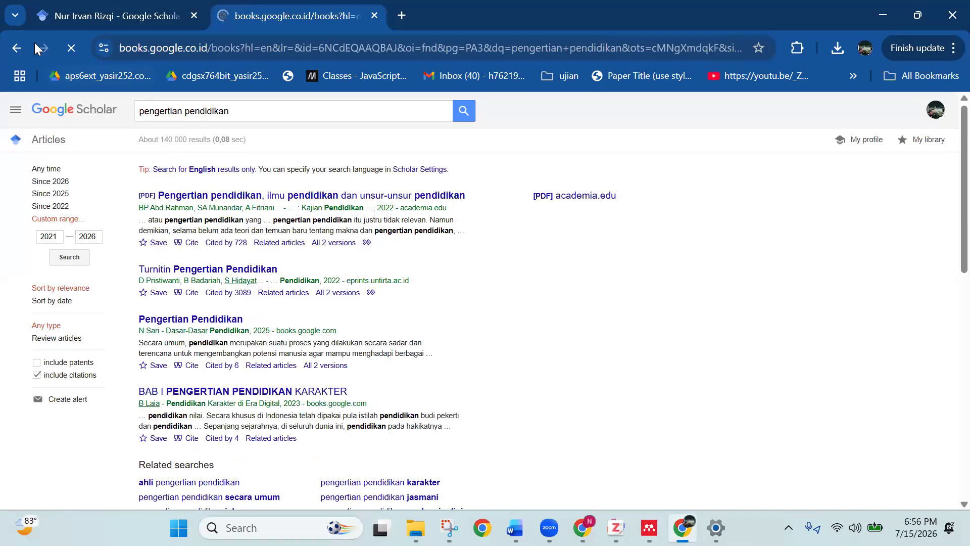
{"action": "left_click", "coordinate": [21, 46]}
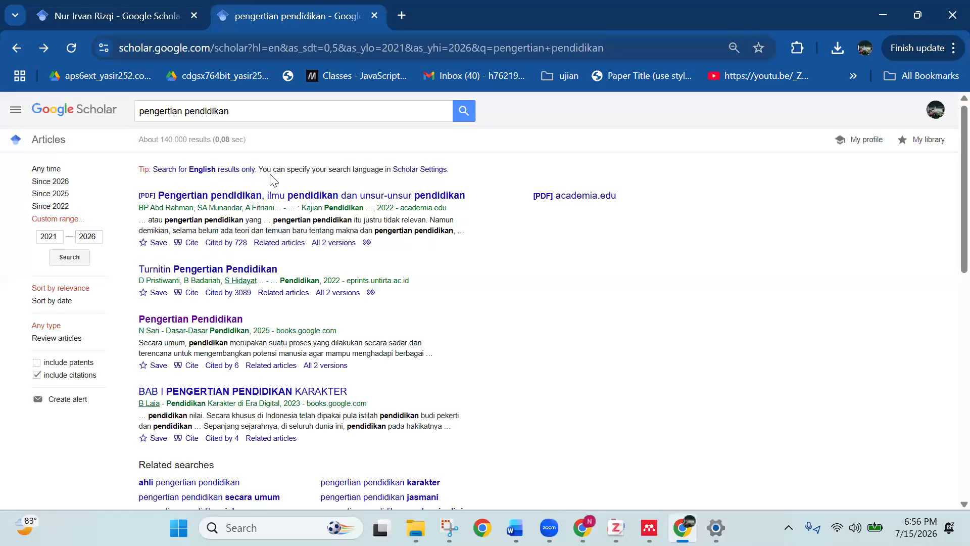
{"action": "left_click", "coordinate": [270, 194]}
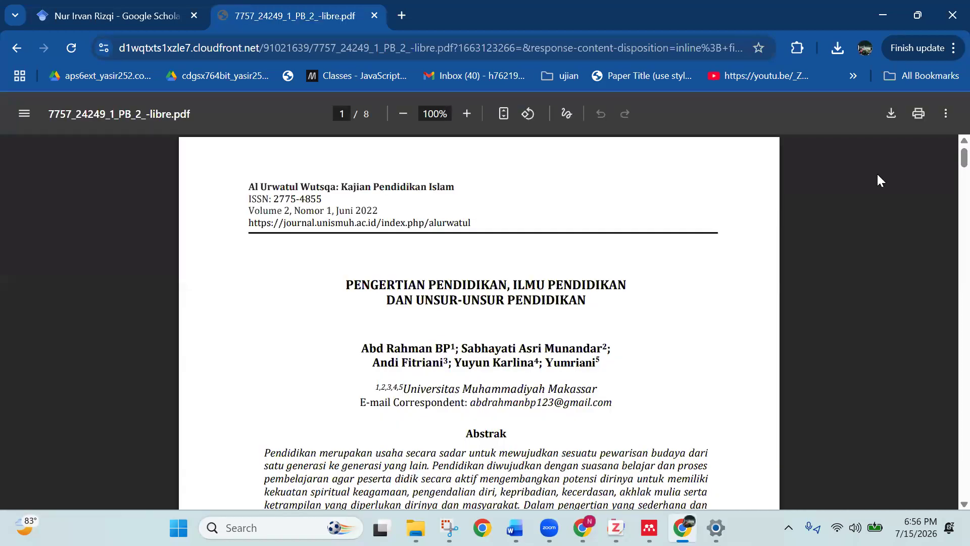
{"action": "left_click", "coordinate": [883, 109]}
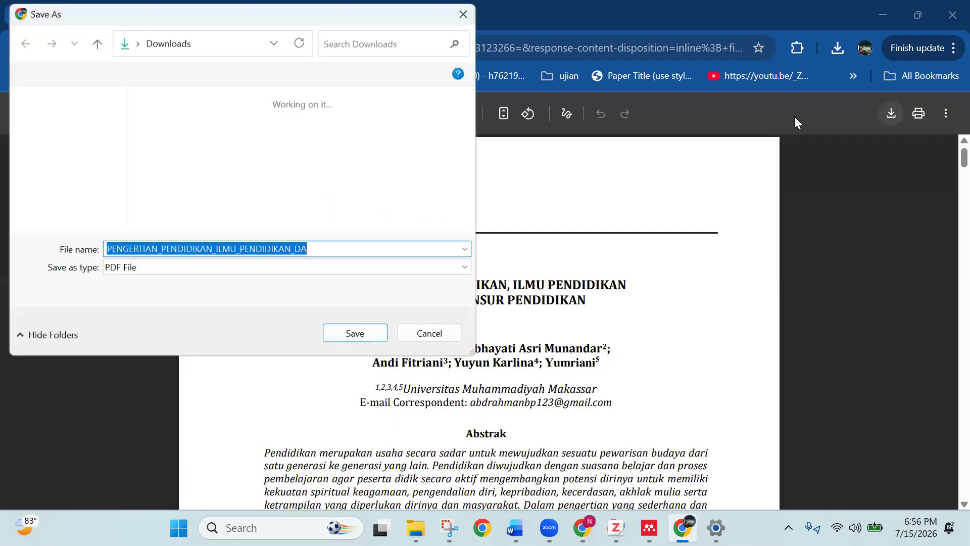
{"action": "left_click", "coordinate": [356, 336]}
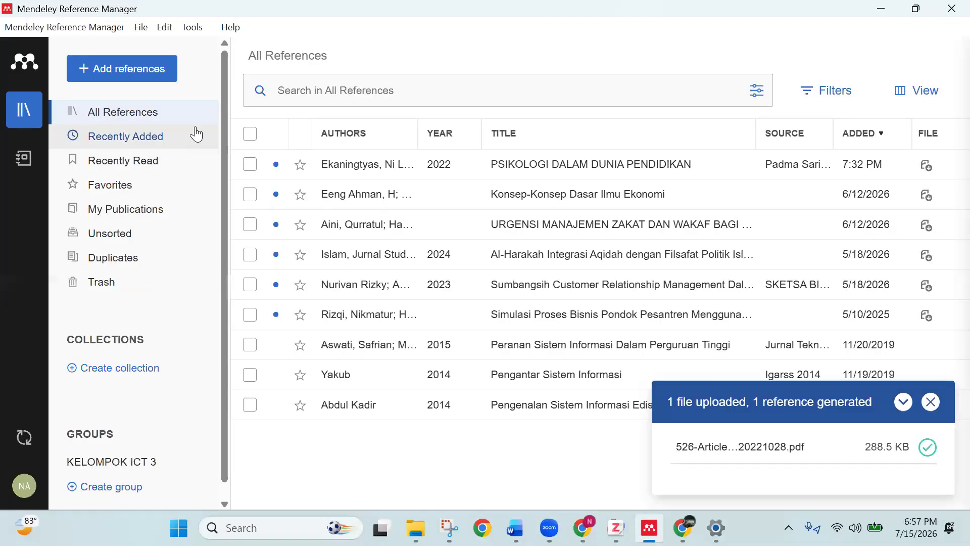
Step: Switch to Mendeley Reference Manager, add the PDF PENGERTIAN_PENDIDIKAN_ILMU_PENDIDIKAN_DA to the library and open it for reading
{"action": "left_click", "coordinate": [137, 72]}
{"action": "left_click", "coordinate": [134, 110]}
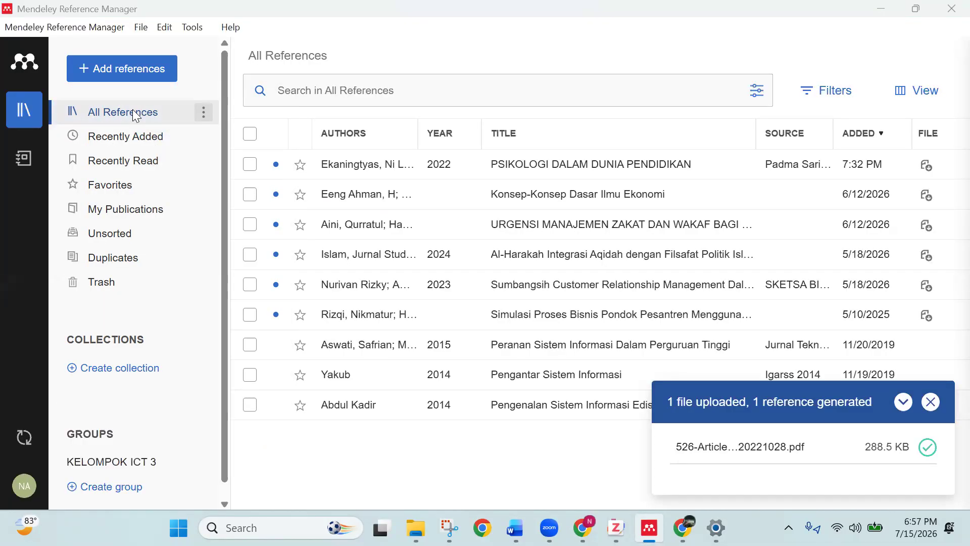
{"action": "left_click", "coordinate": [169, 174]}
{"action": "left_click", "coordinate": [338, 355]}
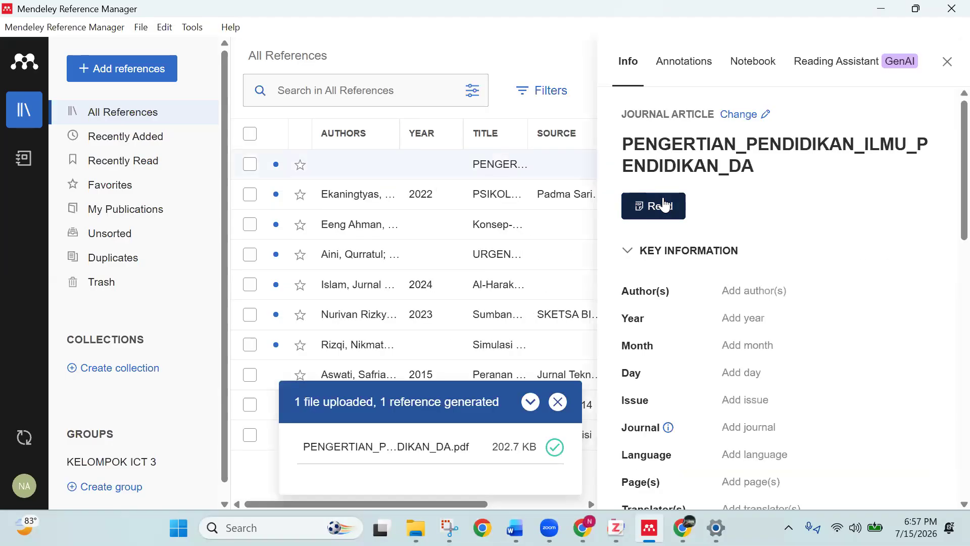
{"action": "left_click", "coordinate": [665, 206]}
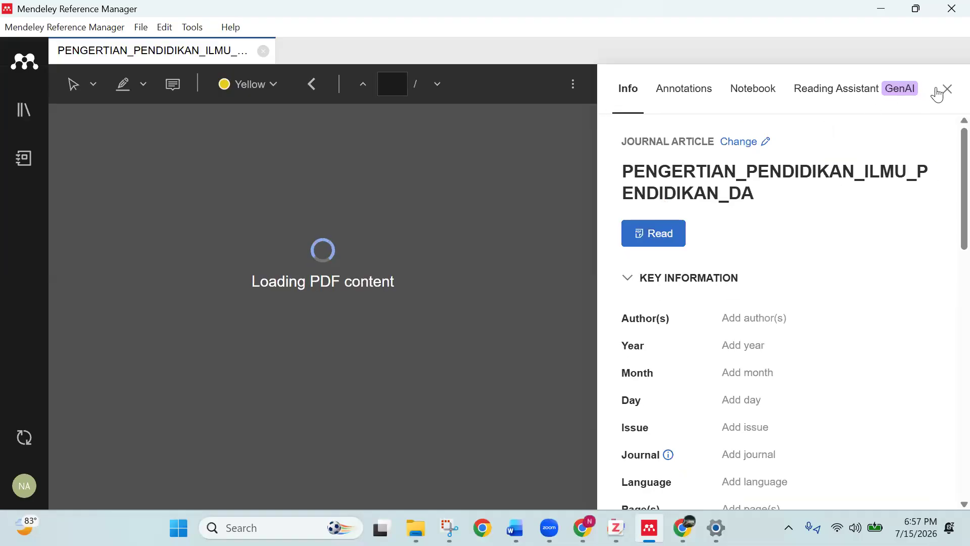
Step: Look over the opened PDF, close its details and return to the full reference library
{"action": "scroll", "coordinate": [847, 295], "scroll_direction": "down", "scroll_amount": 6}
{"action": "scroll", "coordinate": [849, 294], "scroll_direction": "up", "scroll_amount": 6}
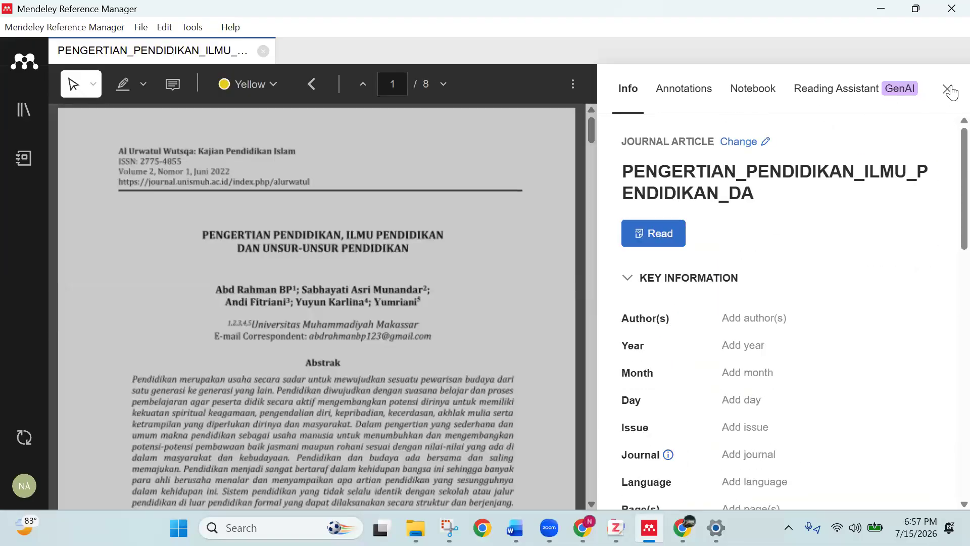
{"action": "left_click", "coordinate": [951, 90]}
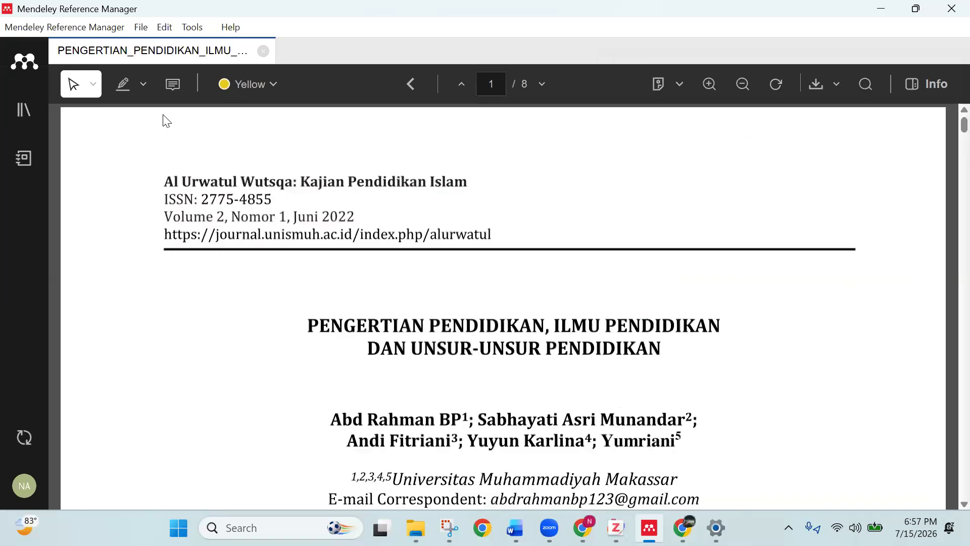
{"action": "left_click", "coordinate": [24, 109]}
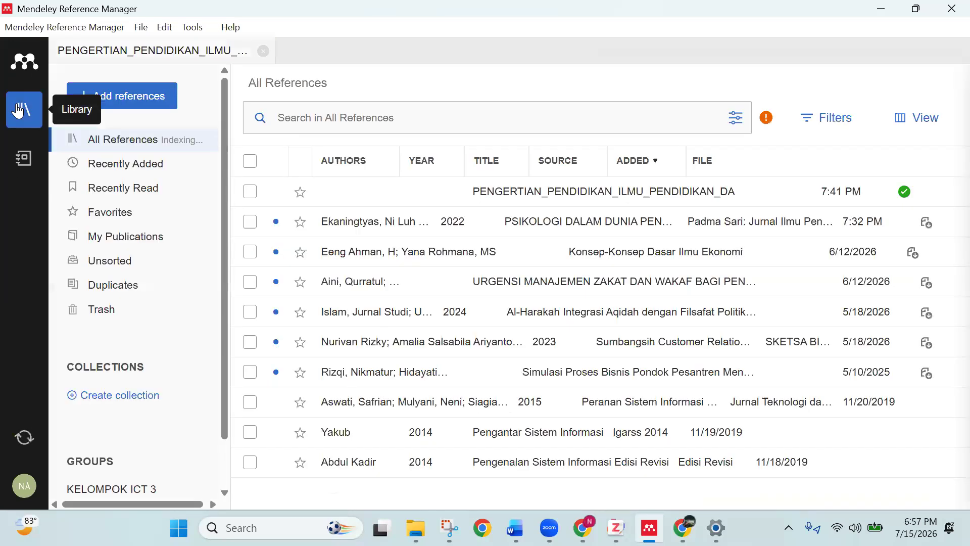
Step: Select the reference PENGERTIAN_PENDIDIKAN_ILMU_PENDIDIKAN_DA in the library, check its details and close them
{"action": "left_click", "coordinate": [529, 207]}
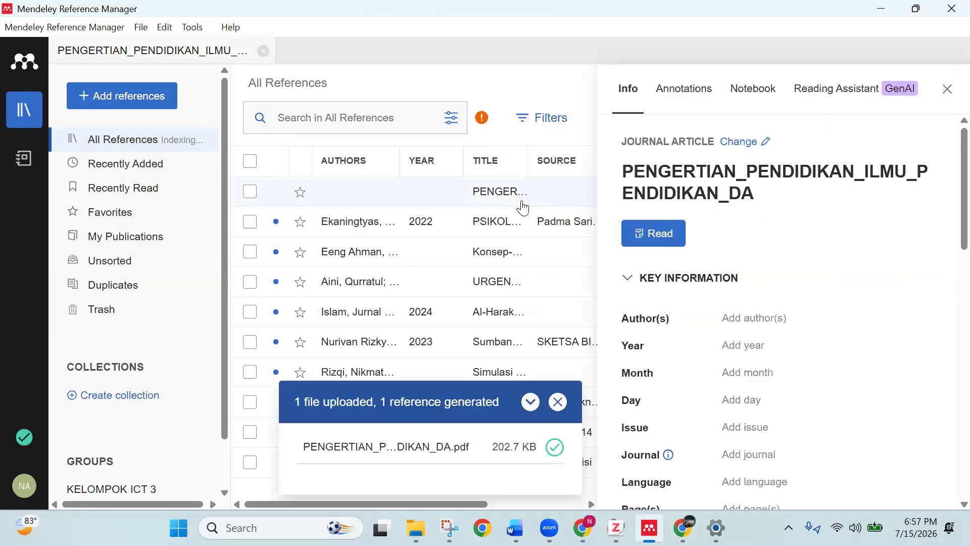
{"action": "left_click", "coordinate": [251, 192]}
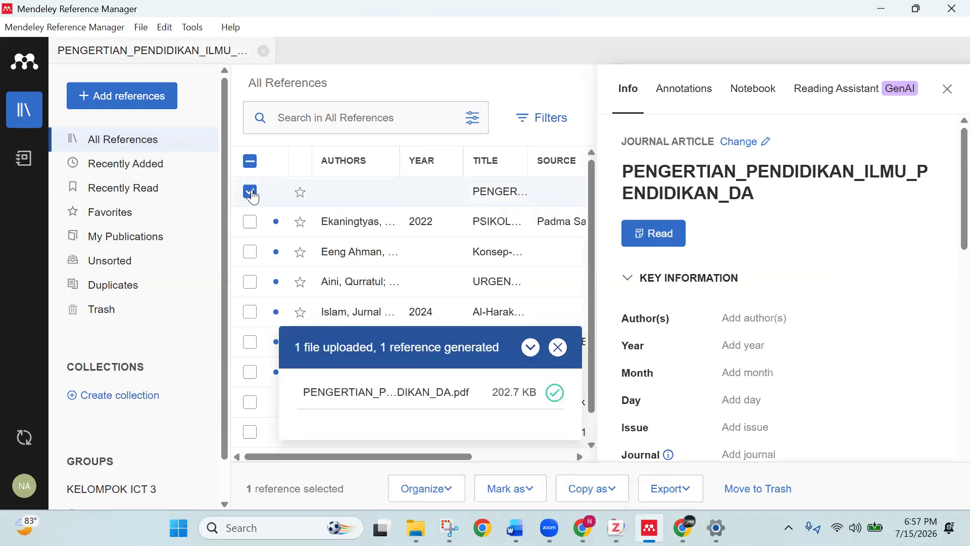
{"action": "left_click", "coordinate": [948, 90]}
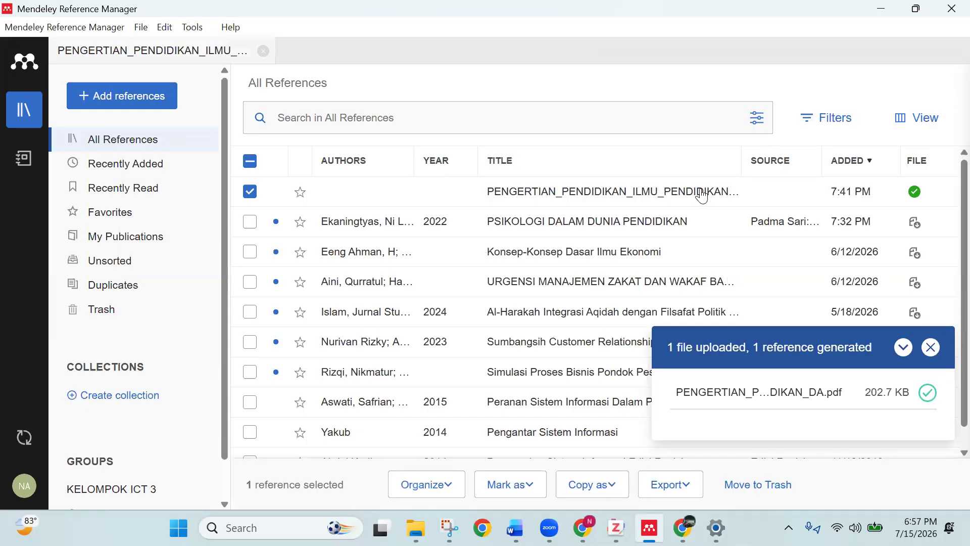
{"action": "scroll", "coordinate": [528, 205], "scroll_direction": "down", "scroll_amount": 1}
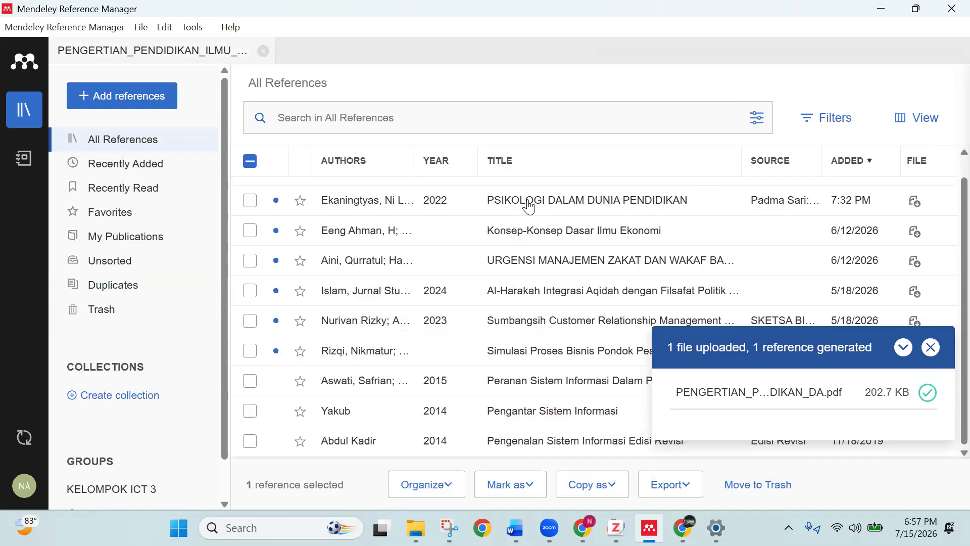
{"action": "scroll", "coordinate": [528, 202], "scroll_direction": "up", "scroll_amount": 1}
{"action": "left_click", "coordinate": [615, 482]}
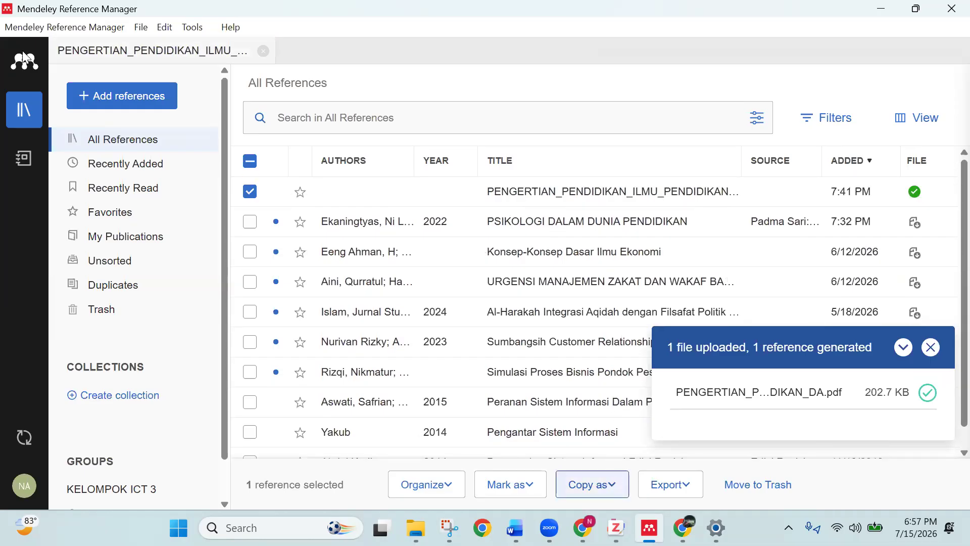
Step: Switch to Chrome and examine the first two pages of "pengertian pendidikan" results for another suitable article
{"action": "key", "text": "alt+Tab"}
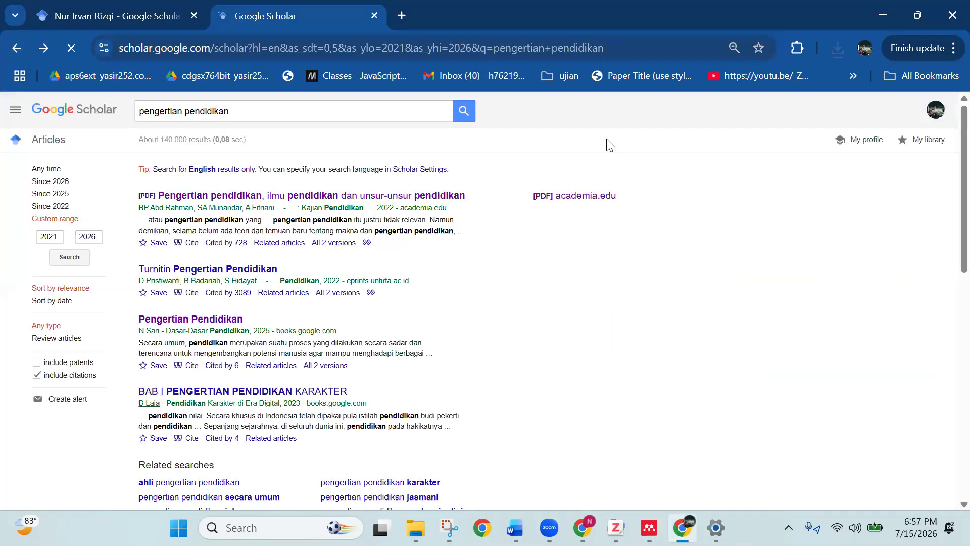
{"action": "scroll", "coordinate": [242, 217], "scroll_direction": "down", "scroll_amount": 2}
{"action": "scroll", "coordinate": [241, 217], "scroll_direction": "down", "scroll_amount": 4}
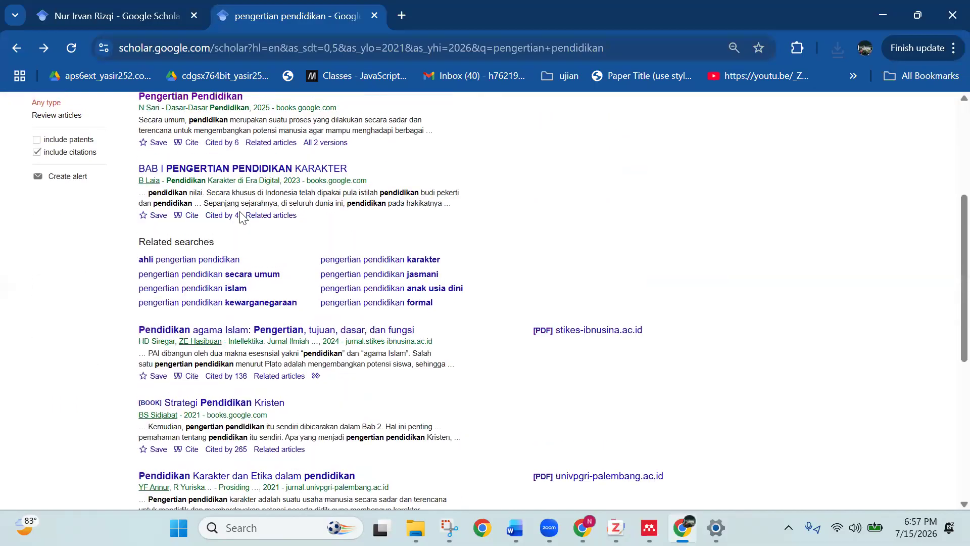
{"action": "scroll", "coordinate": [251, 318], "scroll_direction": "down", "scroll_amount": 2}
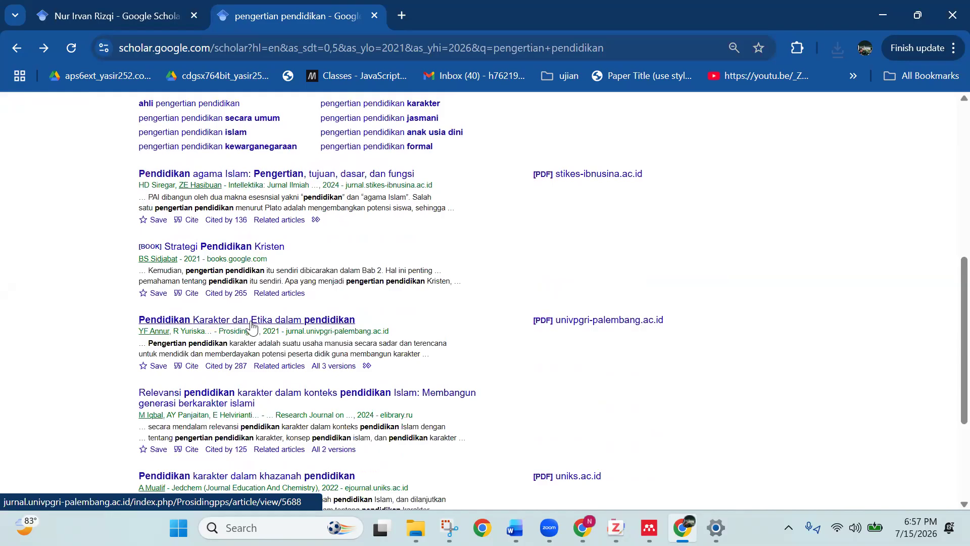
{"action": "scroll", "coordinate": [251, 328], "scroll_direction": "down", "scroll_amount": 4}
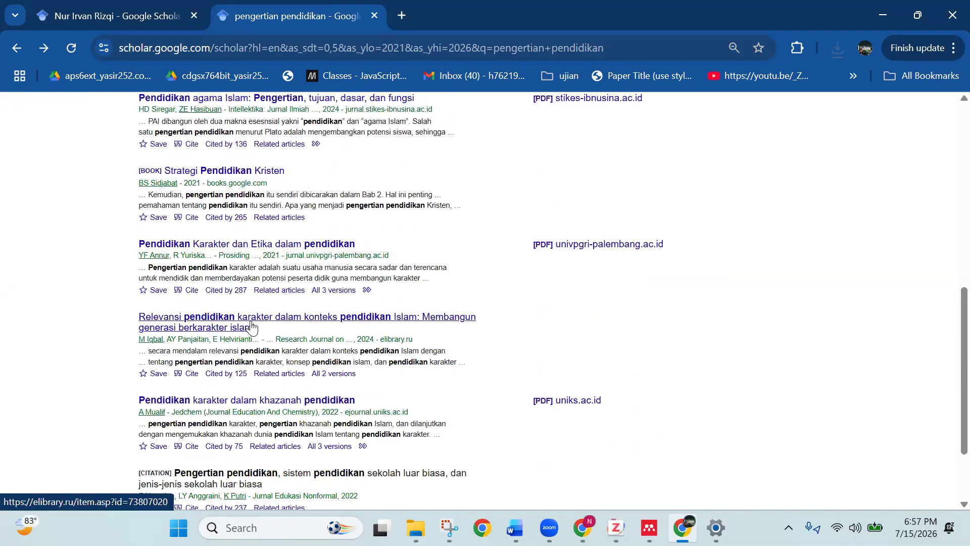
{"action": "scroll", "coordinate": [261, 342], "scroll_direction": "up", "scroll_amount": 10}
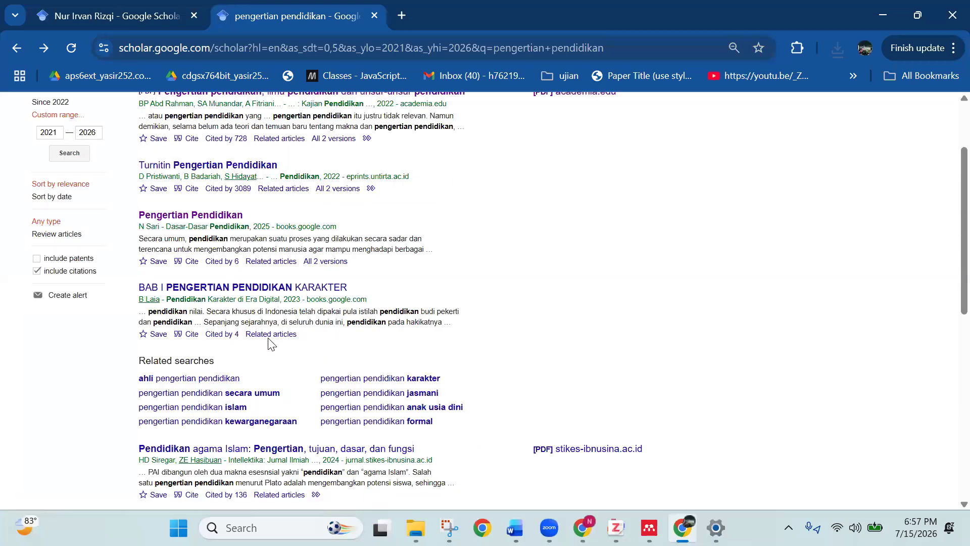
{"action": "scroll", "coordinate": [272, 343], "scroll_direction": "up", "scroll_amount": 2}
{"action": "scroll", "coordinate": [271, 344], "scroll_direction": "down", "scroll_amount": 11}
{"action": "left_click", "coordinate": [408, 460]}
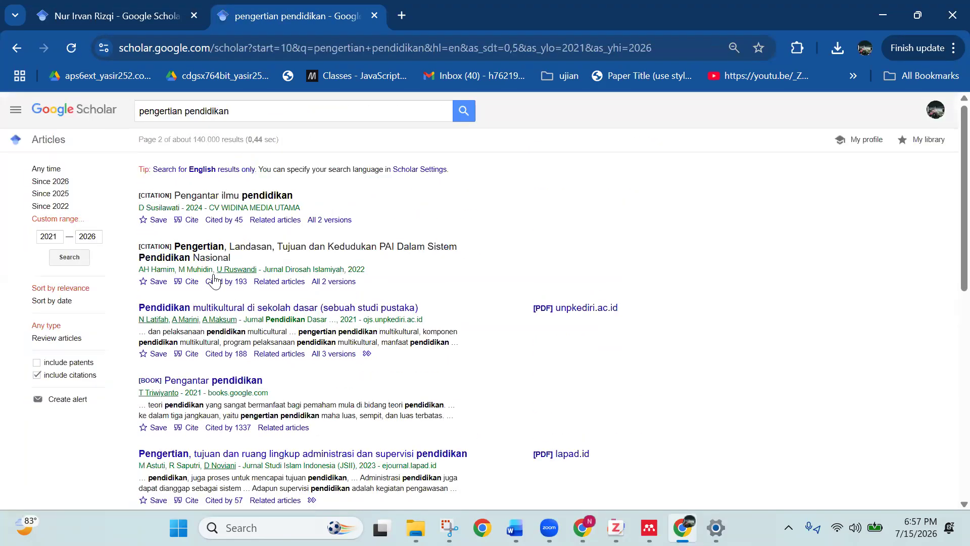
{"action": "scroll", "coordinate": [212, 285], "scroll_direction": "down", "scroll_amount": 3}
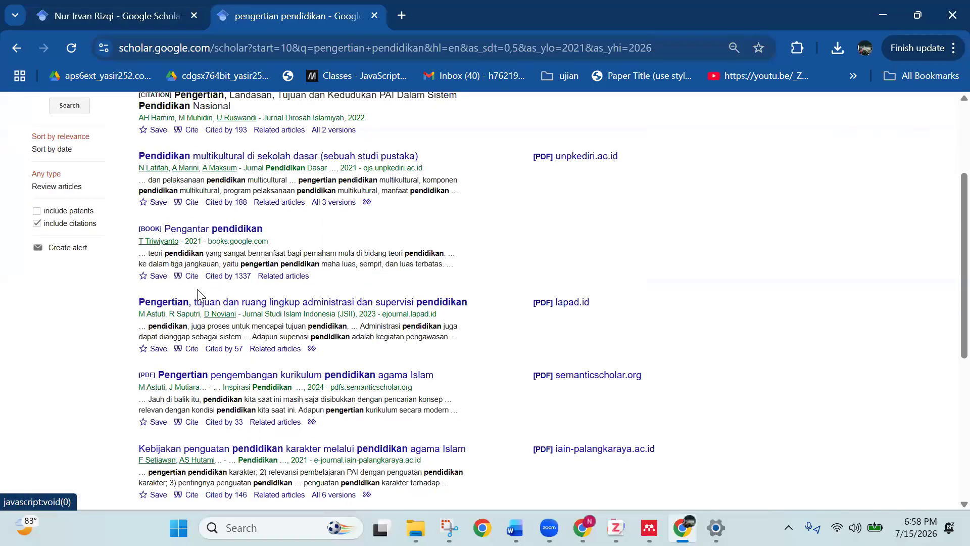
Step: Open the article "Pengertian, tujuan dan ruang lingkup administrasi dan supervisi pendidikan" and download its PDF from the journal site
{"action": "left_click", "coordinate": [200, 303]}
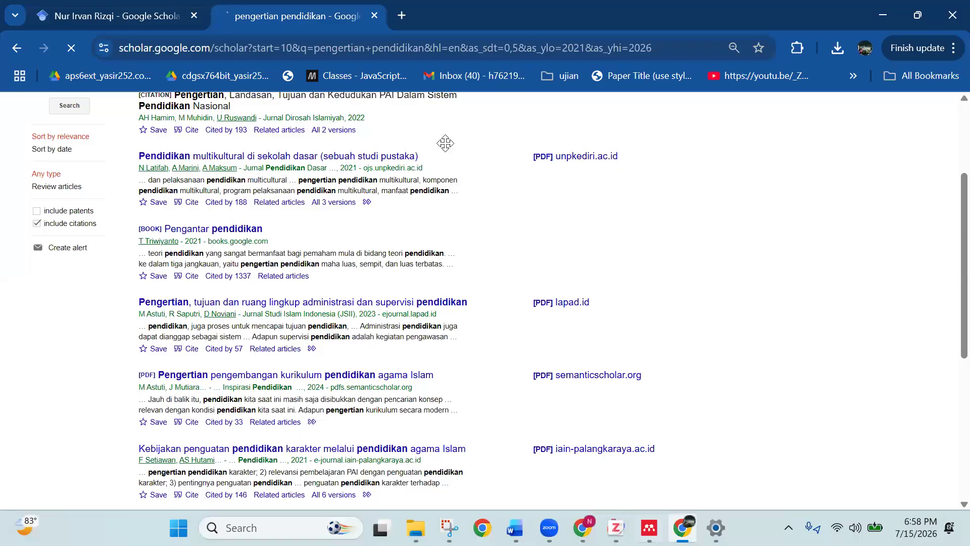
{"action": "left_click", "coordinate": [161, 24]}
{"action": "left_click", "coordinate": [234, 18]}
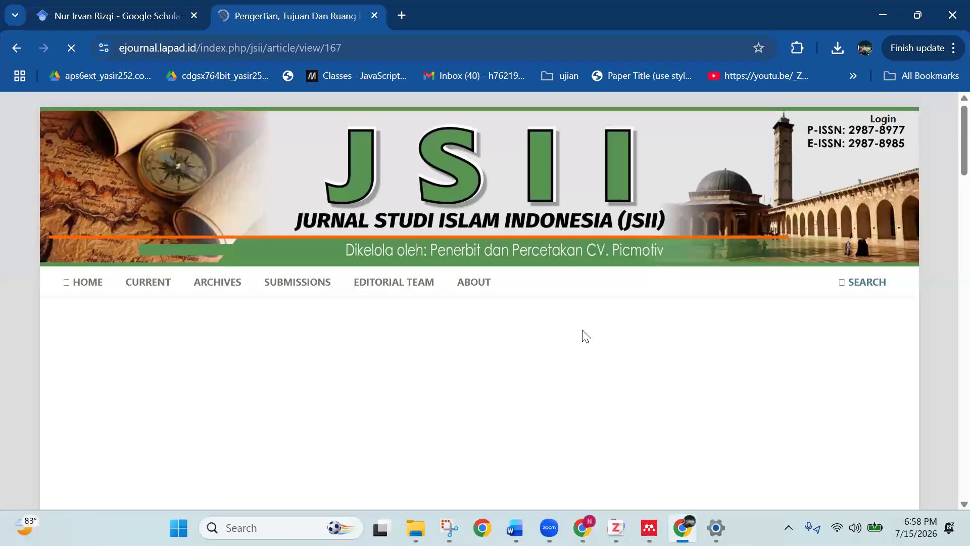
{"action": "scroll", "coordinate": [581, 334], "scroll_direction": "down", "scroll_amount": 10}
{"action": "left_click", "coordinate": [563, 207]}
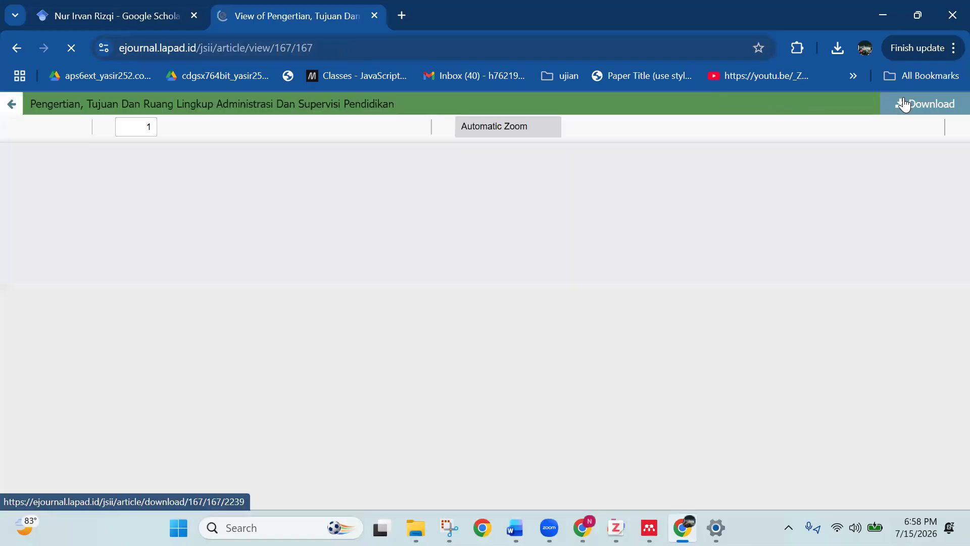
{"action": "left_click", "coordinate": [904, 103]}
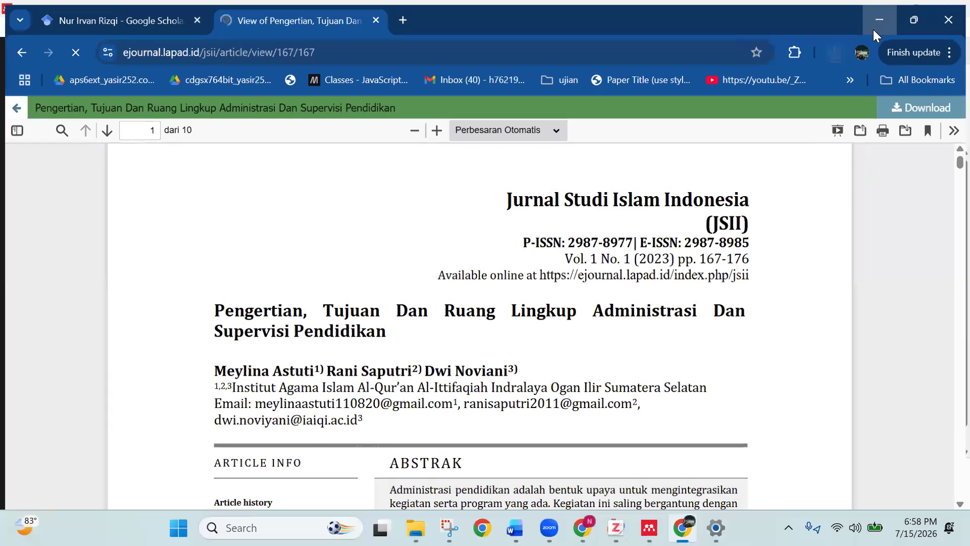
Step: Switch to Mendeley Reference Manager and add the downloaded file No.+12.pdf to the library
{"action": "left_click", "coordinate": [883, 16]}
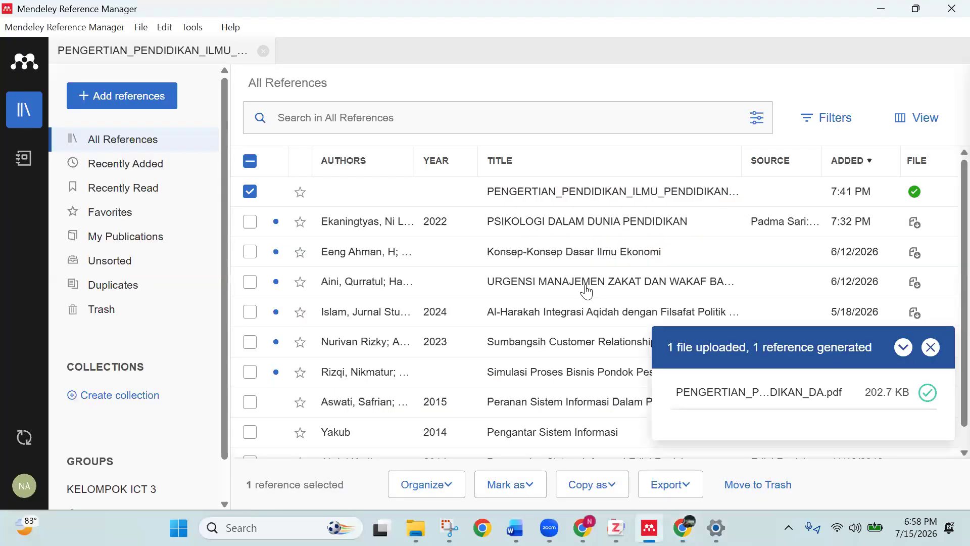
{"action": "left_click", "coordinate": [88, 96]}
{"action": "left_click", "coordinate": [127, 145]}
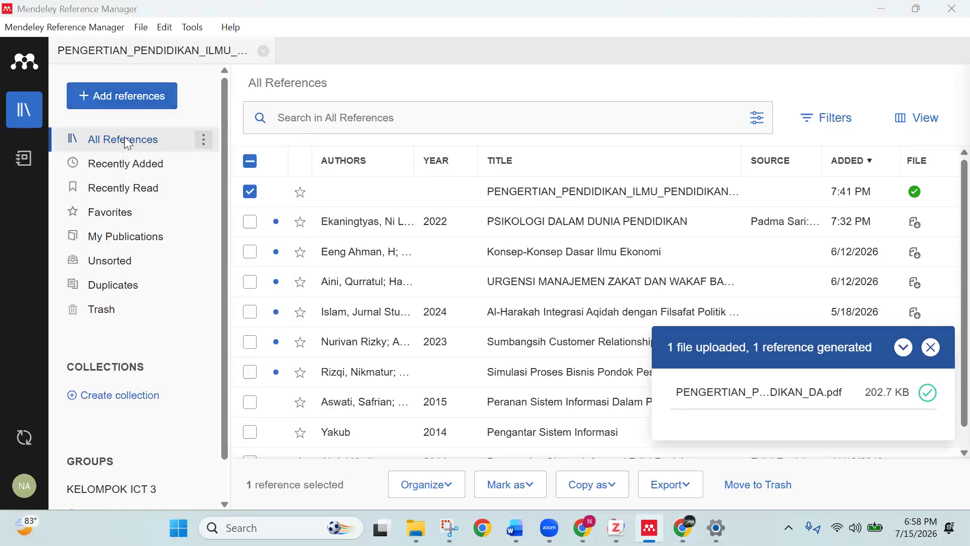
{"action": "left_click", "coordinate": [186, 194]}
{"action": "left_click", "coordinate": [327, 355]}
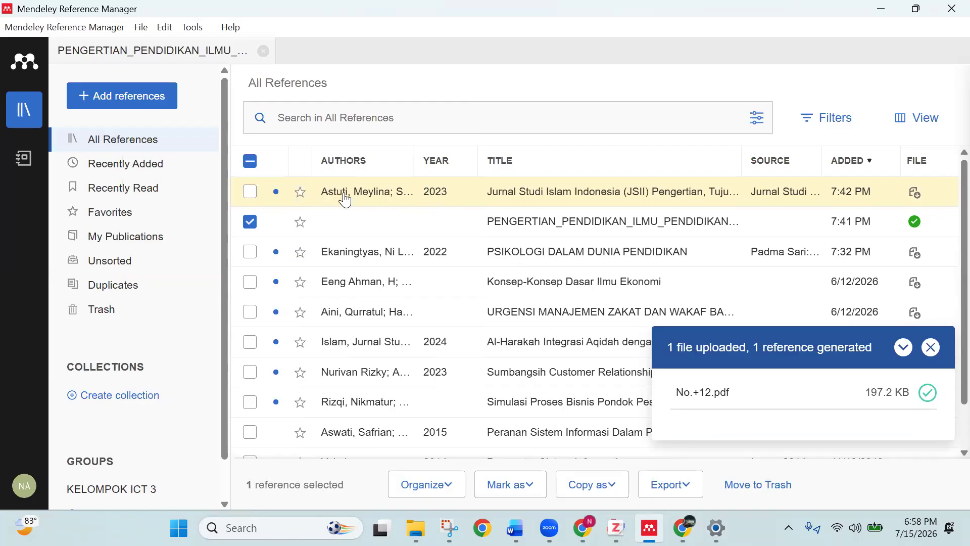
Step: Review the bibliographic details of the reference PENGERTIAN_PENDIDIKAN_ILMU_PENDIDIKAN_DA, and close them
{"action": "left_click", "coordinate": [521, 227]}
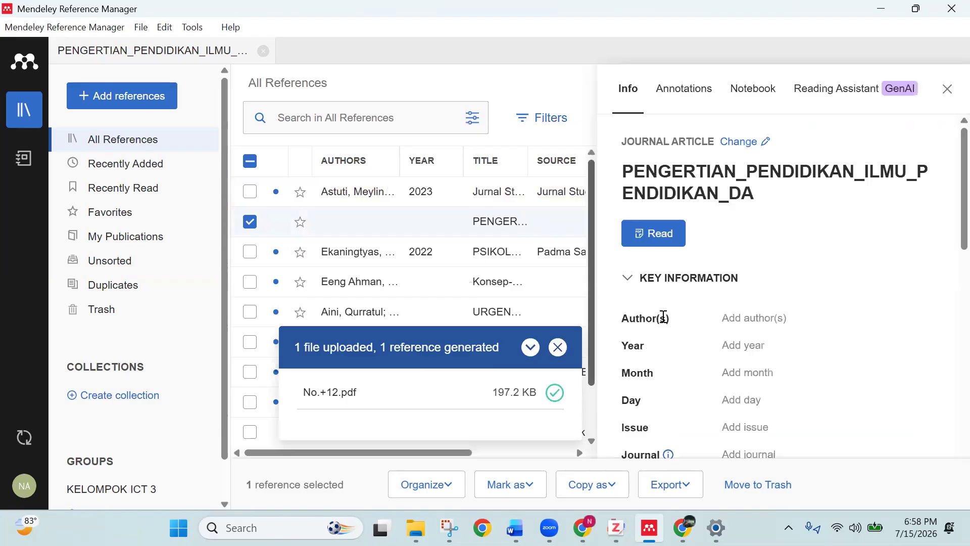
{"action": "scroll", "coordinate": [673, 332], "scroll_direction": "down", "scroll_amount": 10}
{"action": "scroll", "coordinate": [764, 199], "scroll_direction": "up", "scroll_amount": 10}
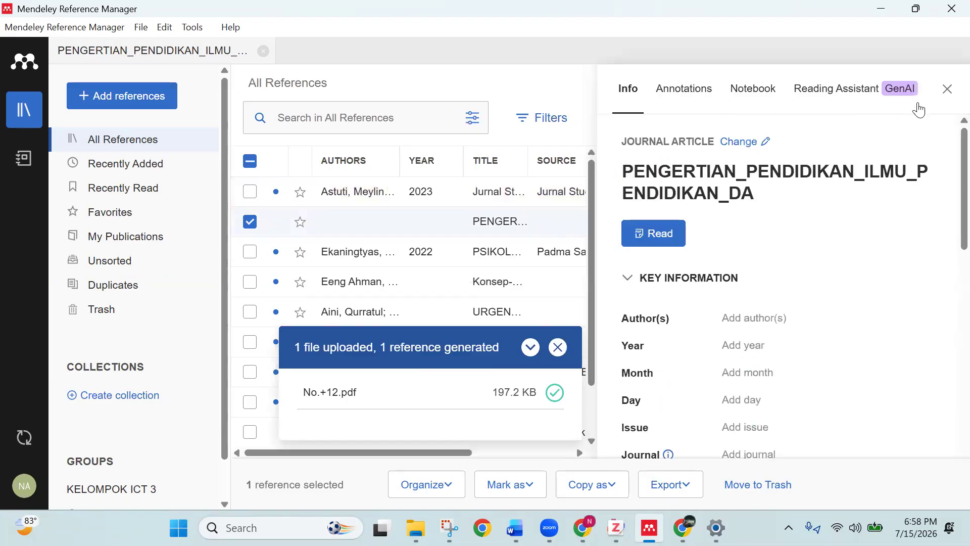
{"action": "left_click", "coordinate": [947, 89]}
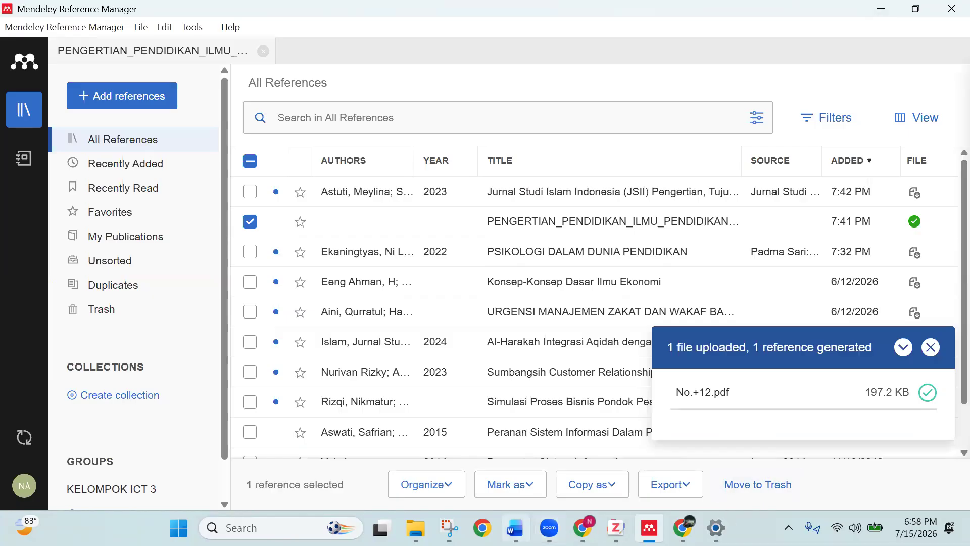
Step: Switch to Word and place the cursor at the end of the education definition in the numbered list
{"action": "left_click", "coordinate": [511, 470]}
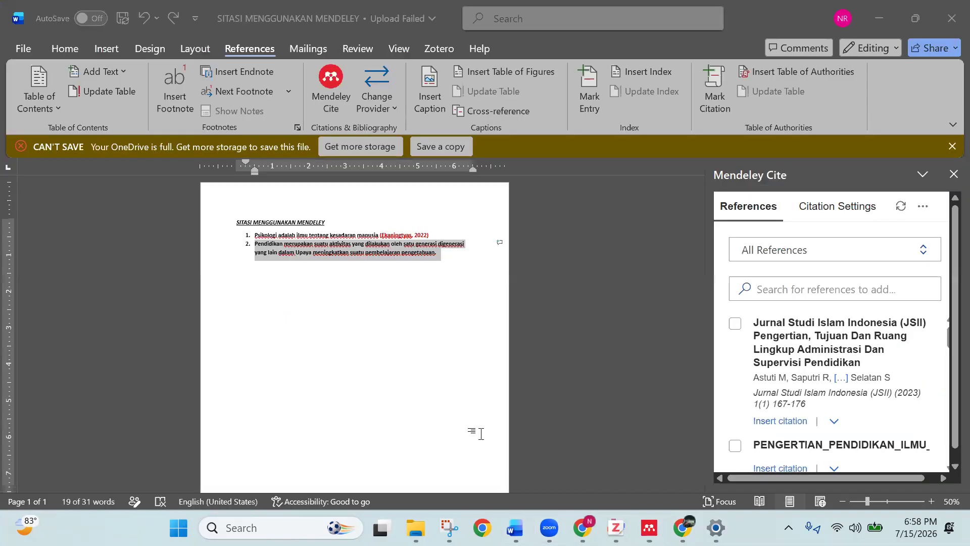
{"action": "left_click", "coordinate": [450, 257]}
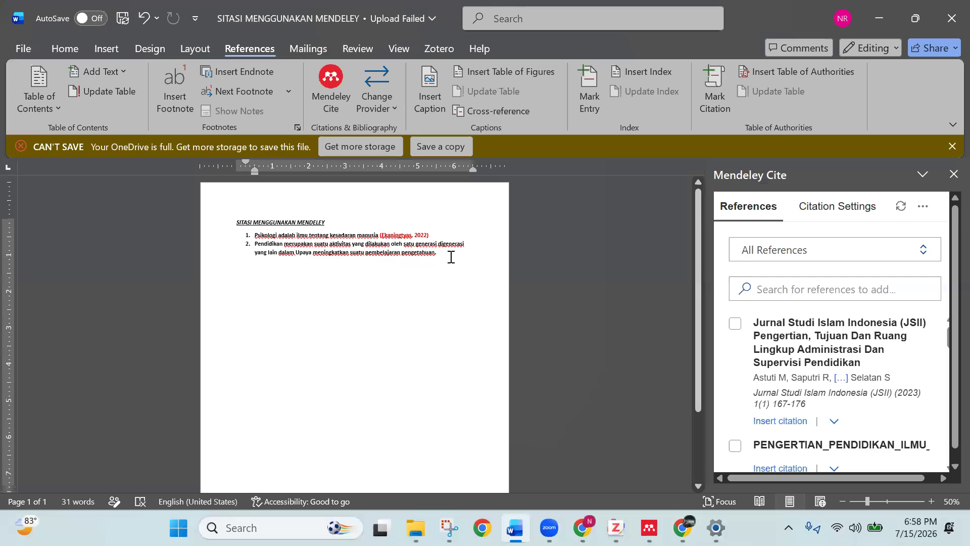
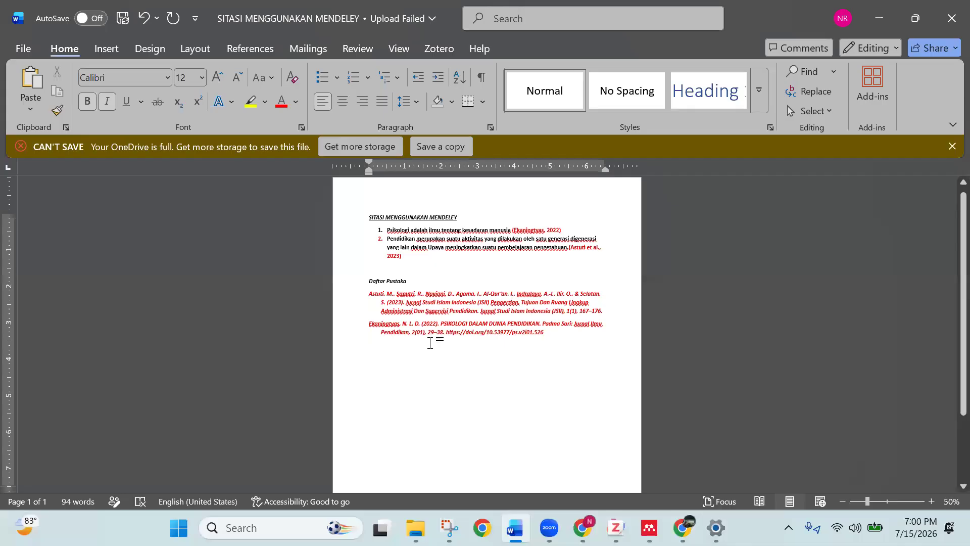
{"action": "left_click", "coordinate": [430, 343]}
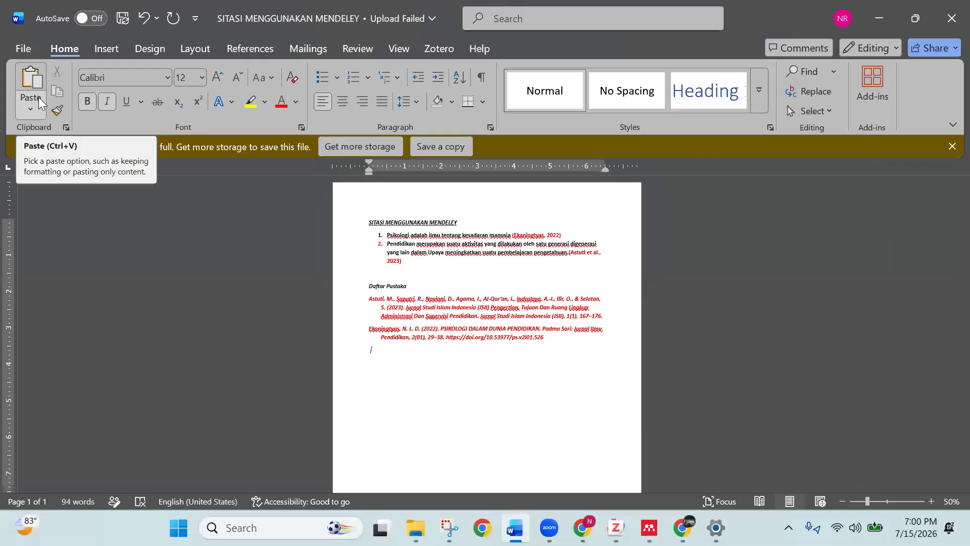
{"action": "left_click", "coordinate": [491, 261]}
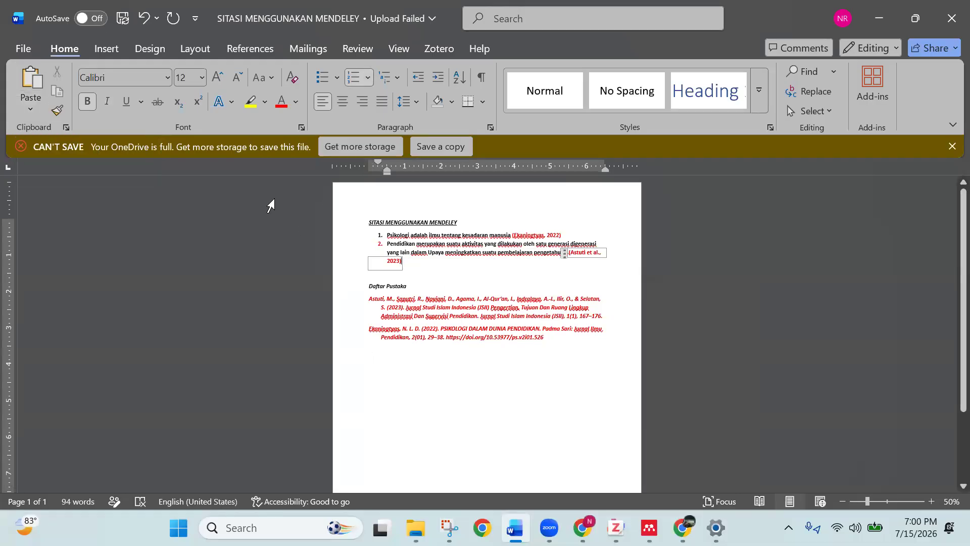
{"action": "left_click", "coordinate": [491, 396]}
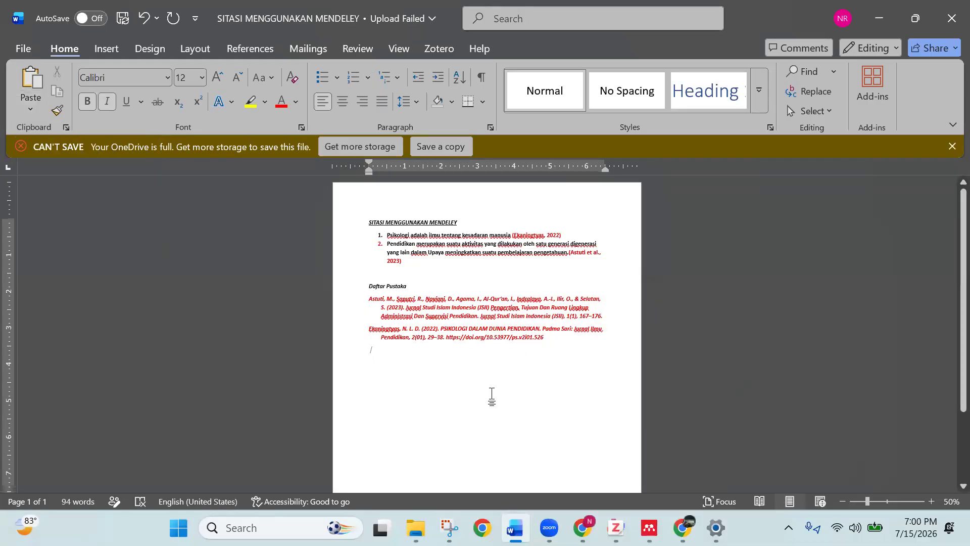
Step: Open a copy of the recent document SITASI MENGGUNAKAN MENDELEY
{"action": "left_click", "coordinate": [31, 46]}
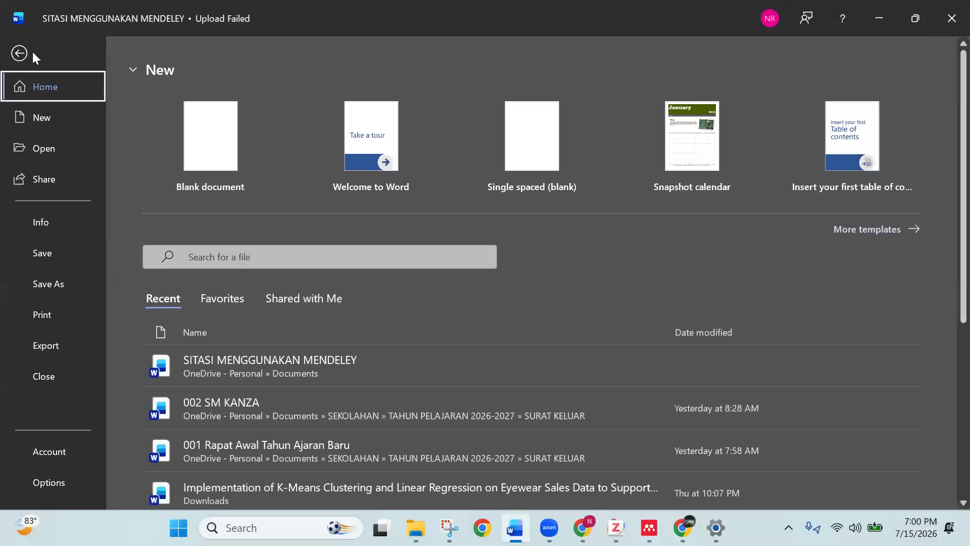
{"action": "left_click", "coordinate": [55, 148]}
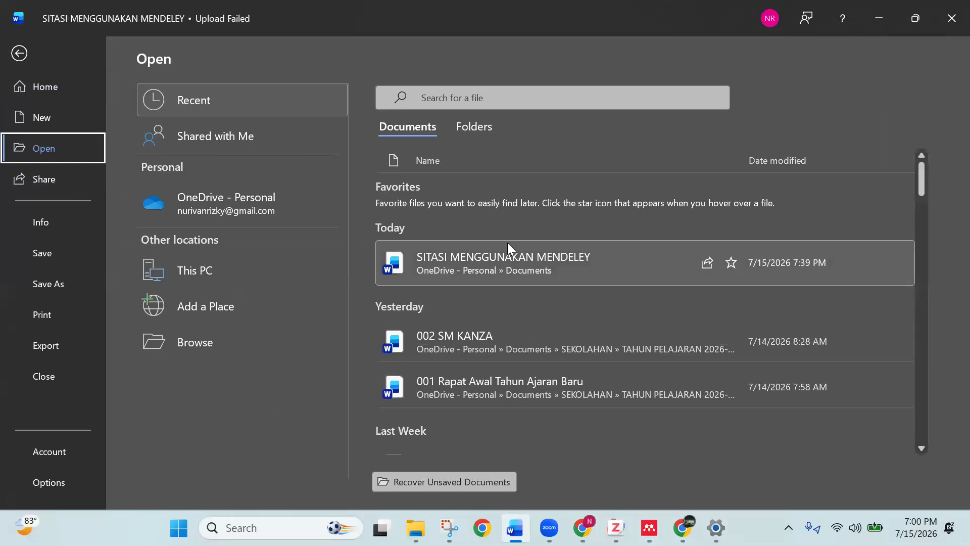
{"action": "right_click", "coordinate": [508, 254]}
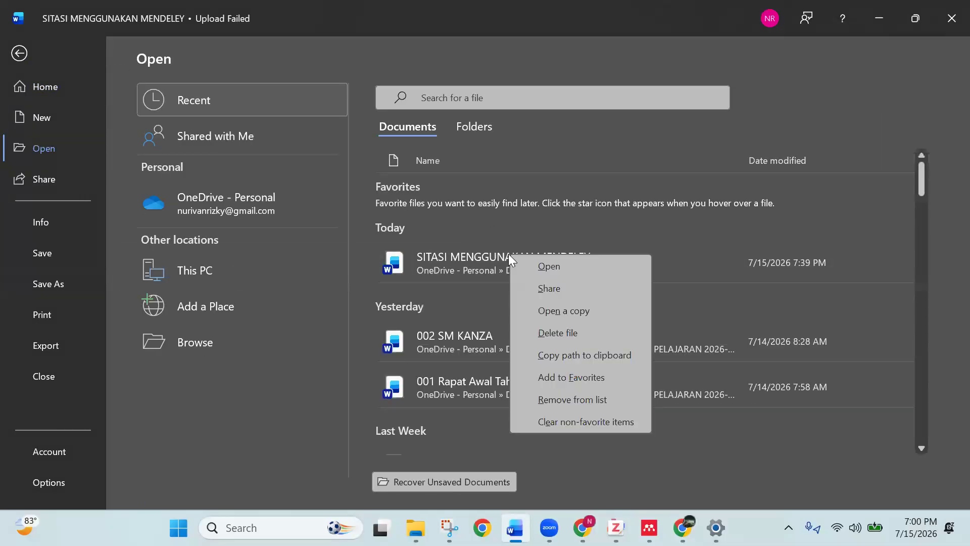
{"action": "left_click", "coordinate": [536, 309]}
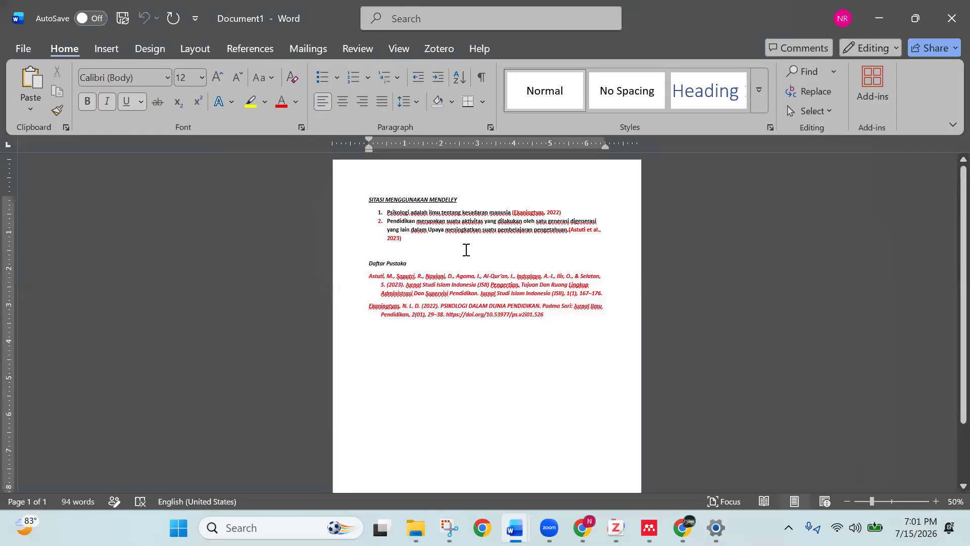
Step: Replace MENDELEY with ZOTERO in the document heading so it reads SITASI MENGGUNAKAN ZOTERO
{"action": "left_click_drag", "start_coordinate": [452, 201], "coordinate": [418, 201]}
{"action": "type", "text": "zotero"}
{"action": "key", "text": "BackSpace"}
{"action": "key", "text": "BackSpace"}
{"action": "key", "text": "BackSpace"}
{"action": "key", "text": "BackSpace"}
{"action": "key", "text": "BackSpace"}
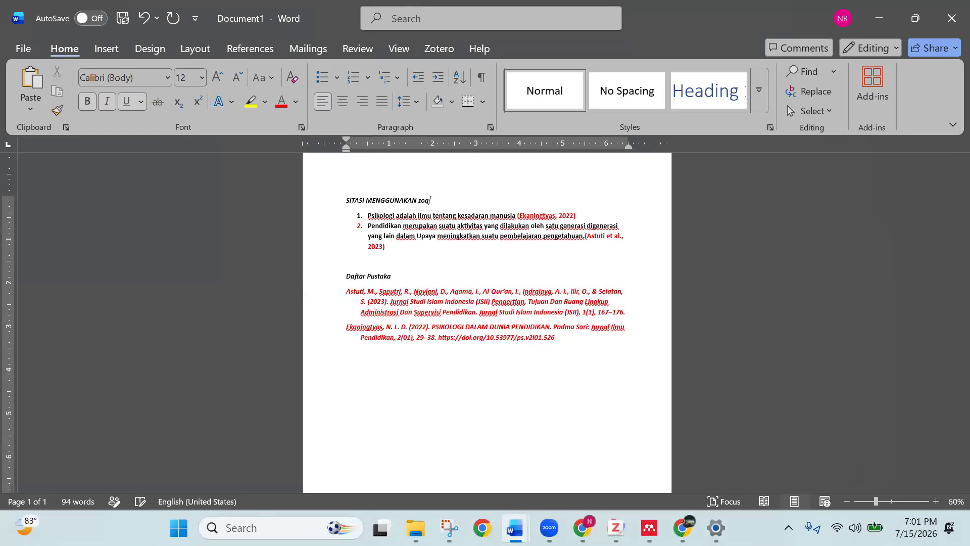
{"action": "key", "text": "BackSpace"}
{"action": "type", "text": "ZOTERO"}
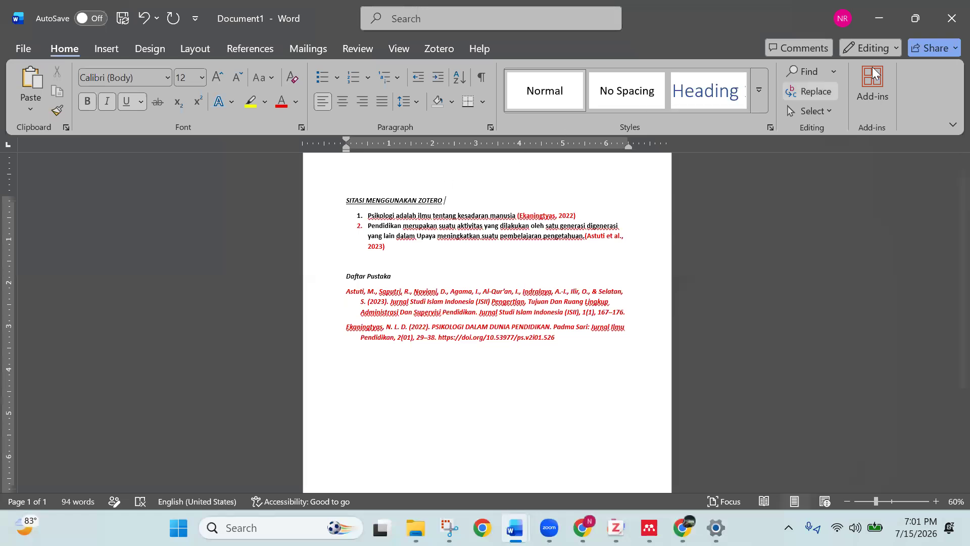
Step: Delete the Mendeley citation text after the psychology definition in the first list item
{"action": "left_click", "coordinate": [546, 251]}
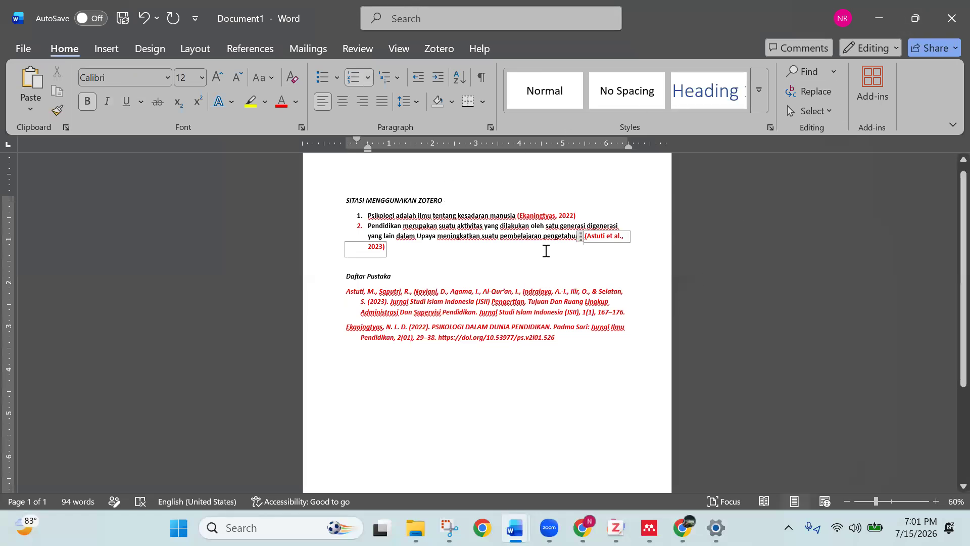
{"action": "left_click", "coordinate": [485, 217]}
{"action": "left_click", "coordinate": [550, 216]}
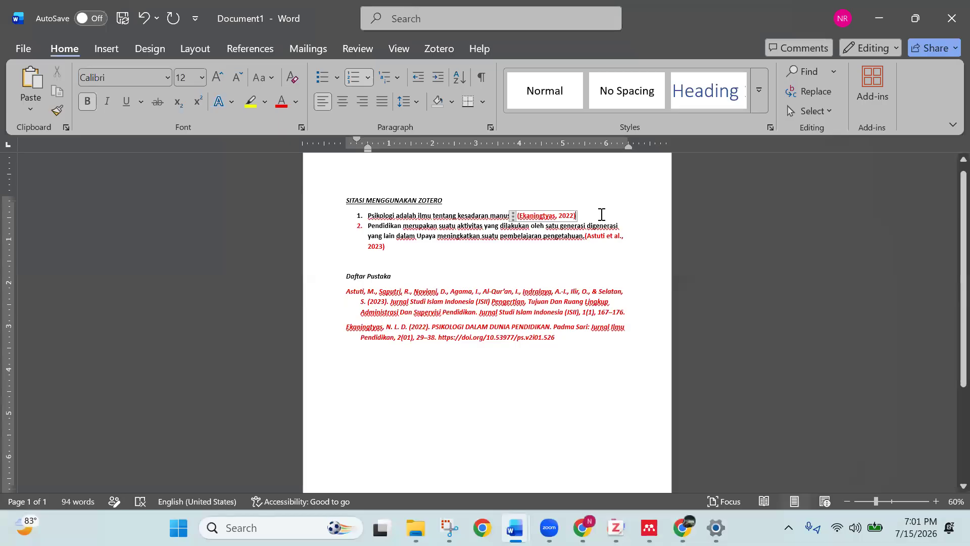
{"action": "double_click", "coordinate": [519, 215]}
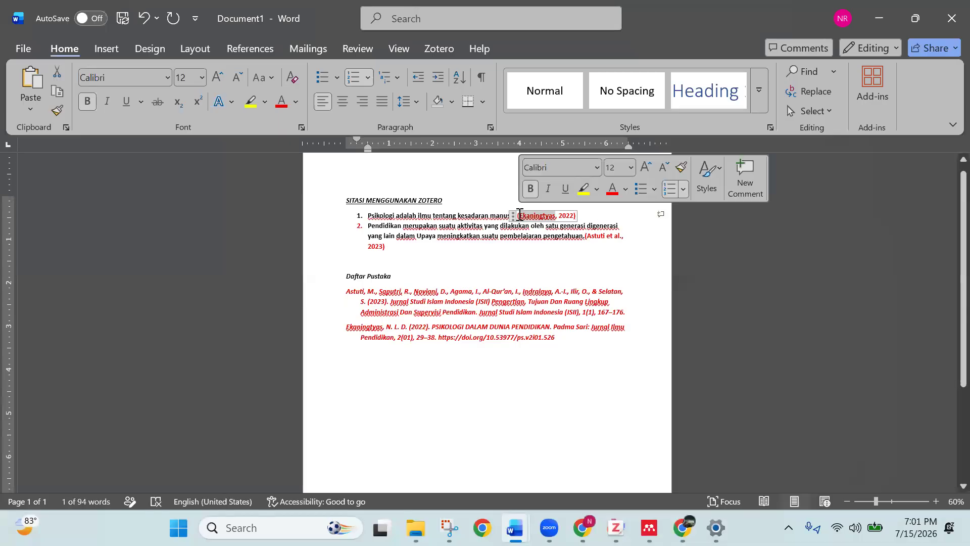
{"action": "left_click_drag", "start_coordinate": [575, 216], "coordinate": [534, 217]}
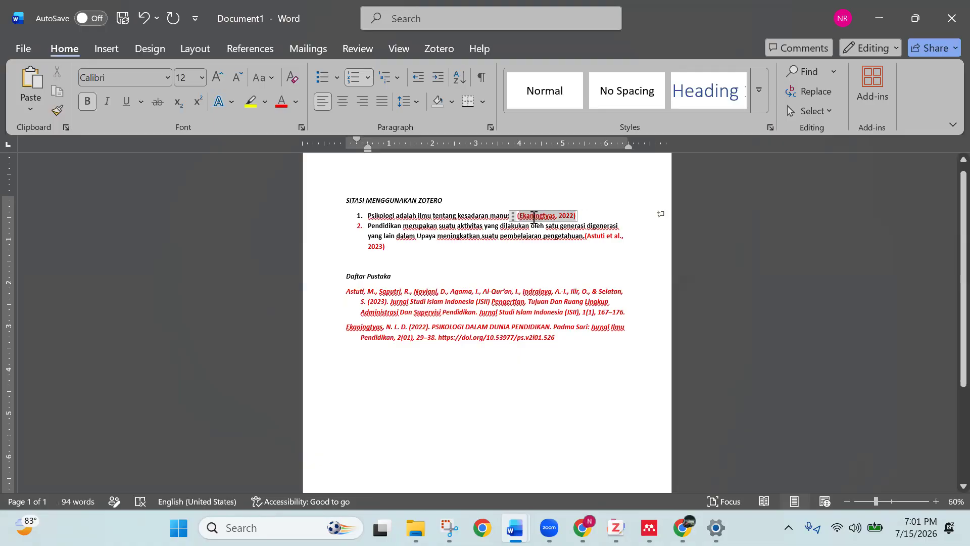
{"action": "key", "text": "BackSpace"}
{"action": "key", "text": "BackSpace"}
Step: Remove the Mendeley citation and its placeholder after the education definition in the second list item
{"action": "left_click", "coordinate": [560, 227]}
{"action": "left_click", "coordinate": [588, 237]}
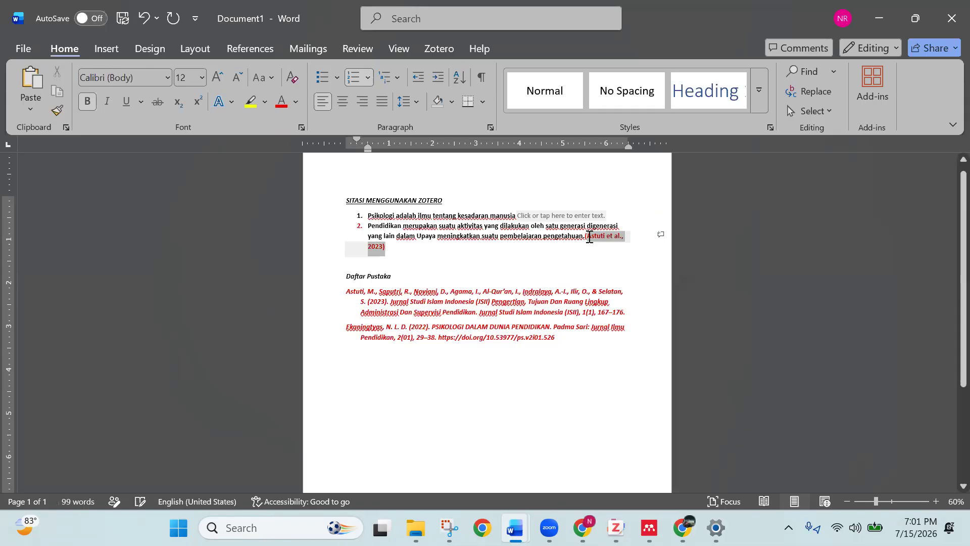
{"action": "left_click_drag", "start_coordinate": [588, 237], "coordinate": [587, 237]}
{"action": "key", "text": "BackSpace"}
{"action": "key", "text": "BackSpace"}
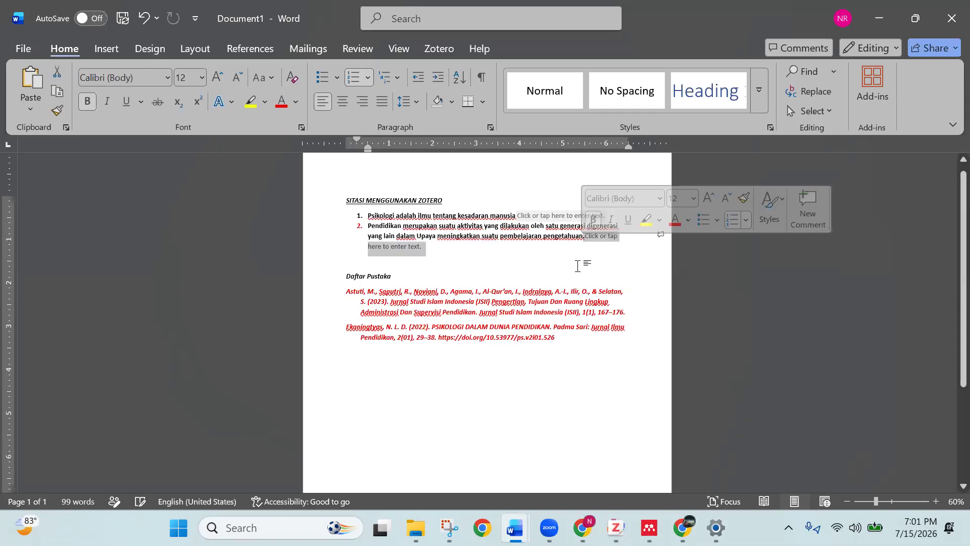
{"action": "key", "text": "BackSpace"}
{"action": "left_click", "coordinate": [581, 218]}
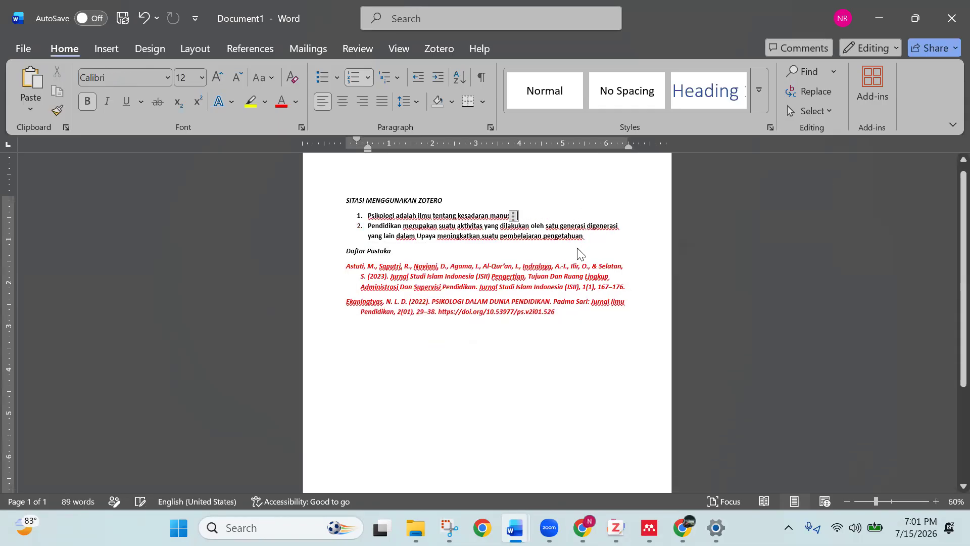
Step: Delete both bibliography entries under the Daftar Pustaka heading
{"action": "left_click", "coordinate": [555, 313]}
{"action": "left_click_drag", "start_coordinate": [556, 313], "coordinate": [349, 261]}
{"action": "key", "text": "BackSpace"}
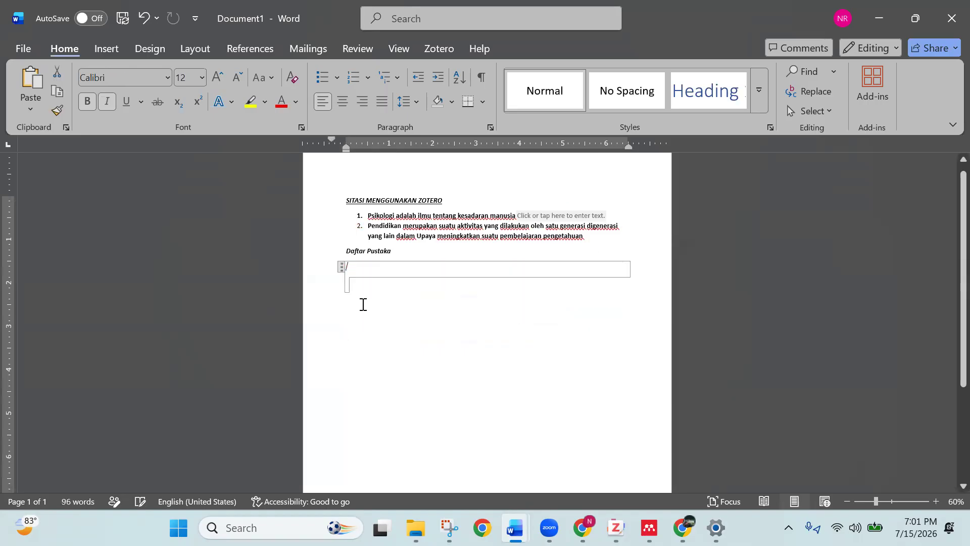
{"action": "key", "text": "BackSpace"}
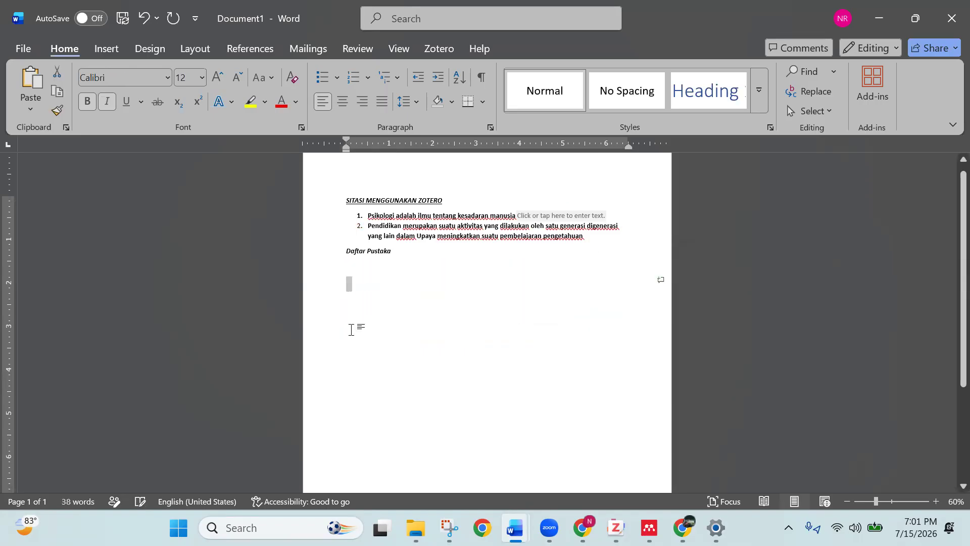
Step: Clear the leftover citation placeholder text at the end of the psychology definition
{"action": "triple_click", "coordinate": [601, 217]}
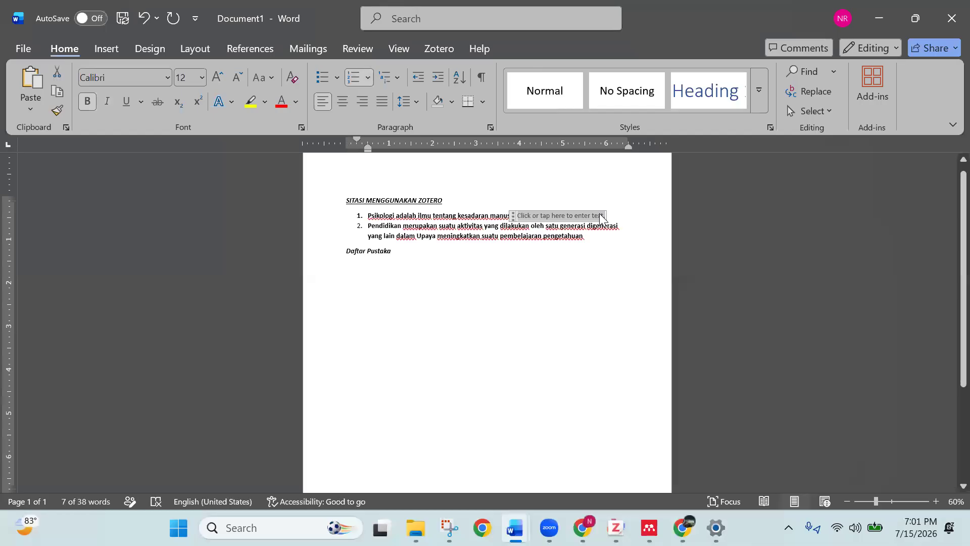
{"action": "left_click", "coordinate": [600, 216]}
{"action": "type", "text": "]"}
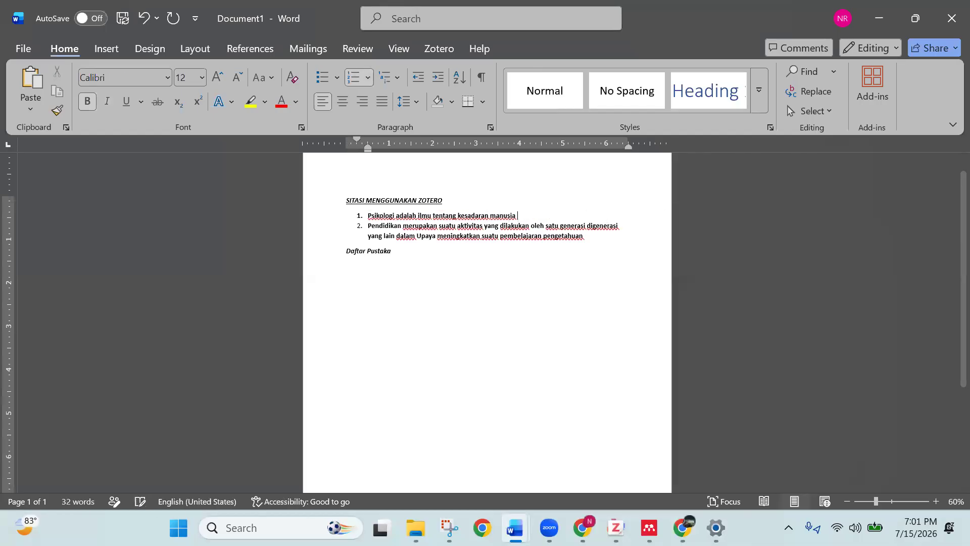
{"action": "left_click", "coordinate": [541, 284]}
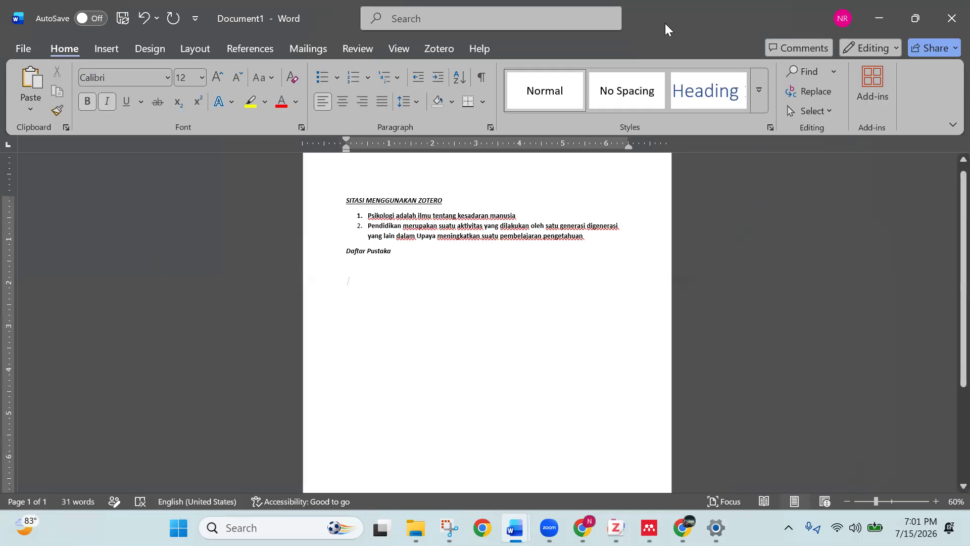
Step: Switch to Zotero to look over the items in My Library, and return to Word to view the Zotero citation commands
{"action": "key", "text": "alt+Tab"}
{"action": "scroll", "coordinate": [434, 214], "scroll_direction": "down", "scroll_amount": 5}
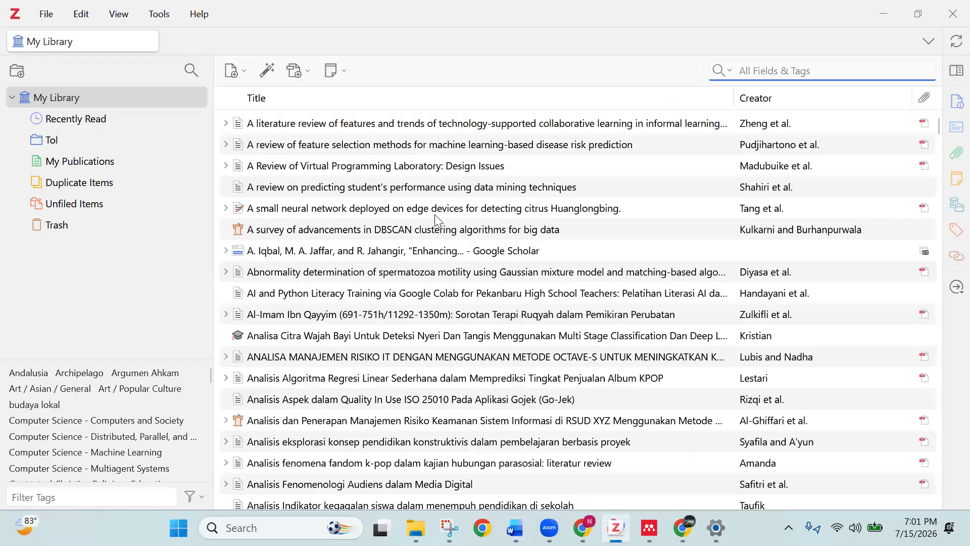
{"action": "scroll", "coordinate": [435, 215], "scroll_direction": "up", "scroll_amount": 8}
{"action": "left_click", "coordinate": [873, 21]}
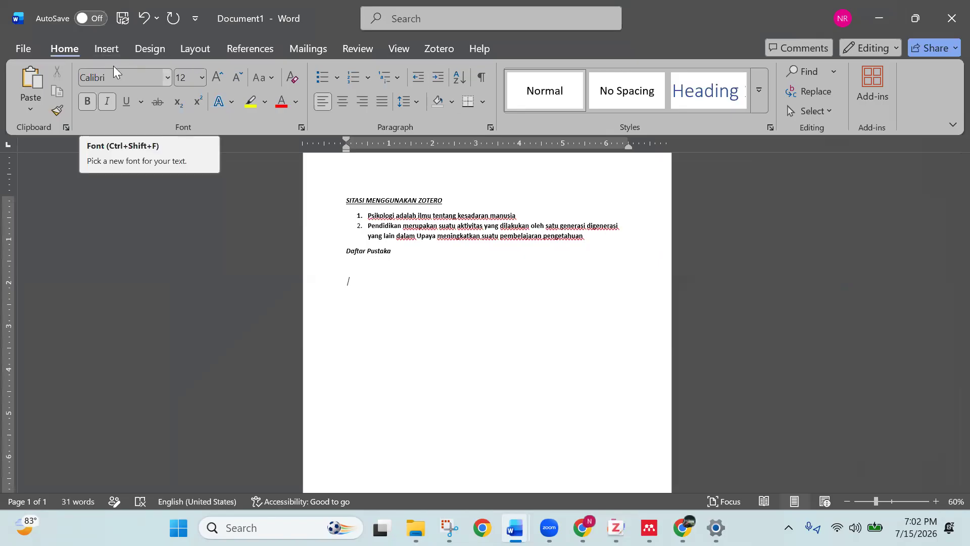
{"action": "left_click", "coordinate": [451, 50]}
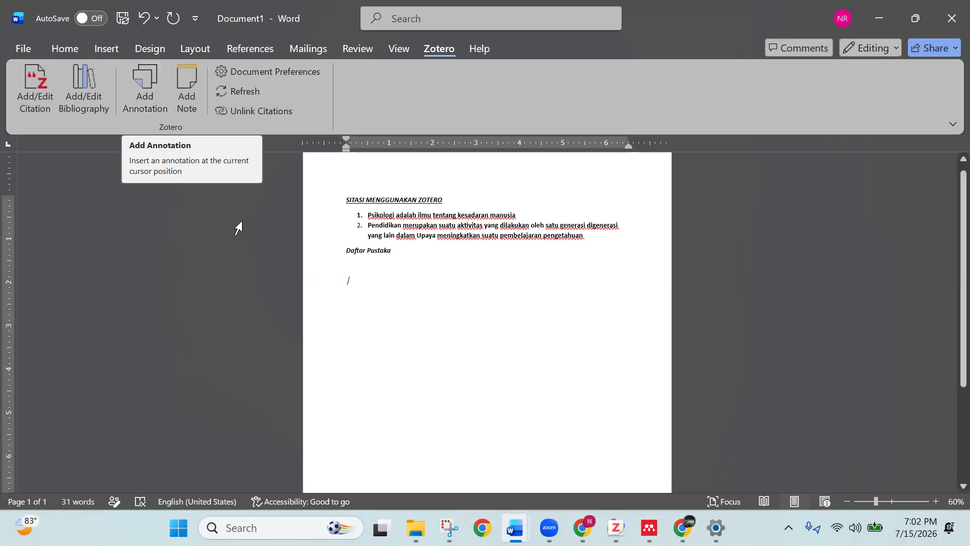
Step: Remove the empty bibliography placeholder below Daftar Pustaka and place the cursor at the end of the psychology definition
{"action": "left_click", "coordinate": [365, 264]}
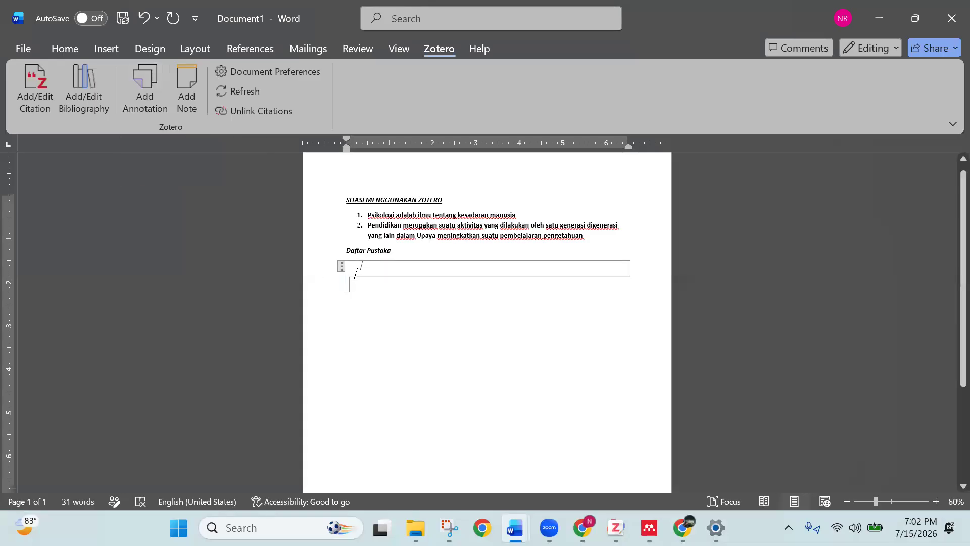
{"action": "double_click", "coordinate": [357, 271]}
{"action": "left_click_drag", "start_coordinate": [354, 268], "coordinate": [327, 329]}
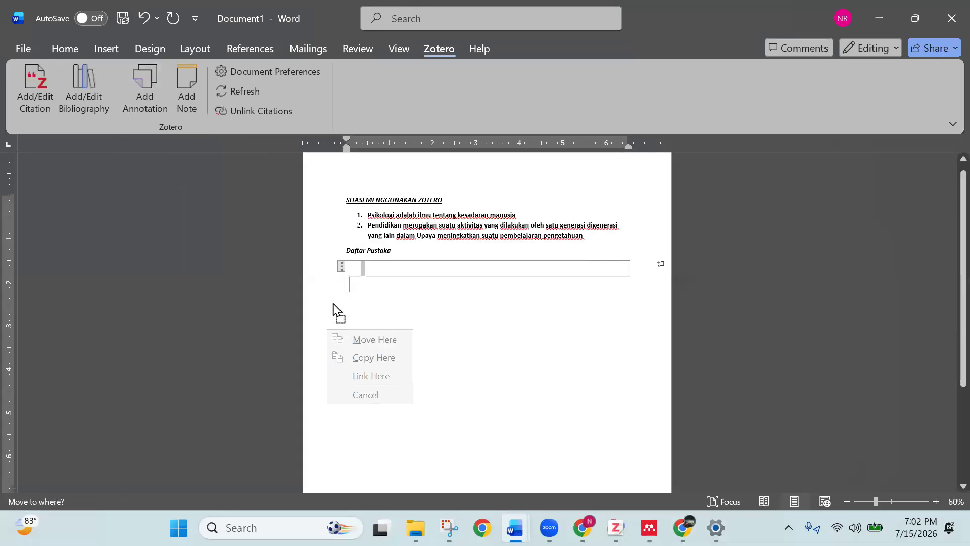
{"action": "left_click", "coordinate": [379, 265]}
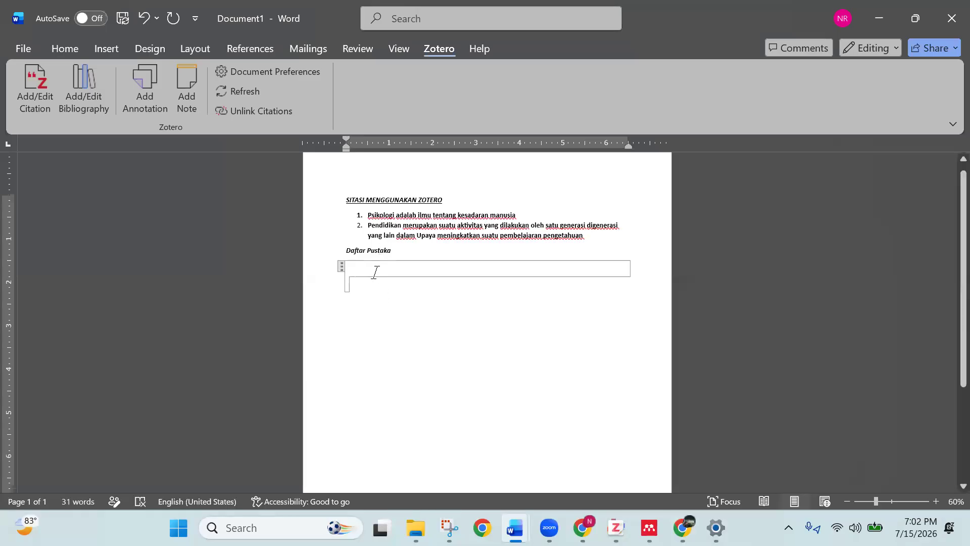
{"action": "key", "text": "BackSpace"}
{"action": "key", "text": "BackSpace"}
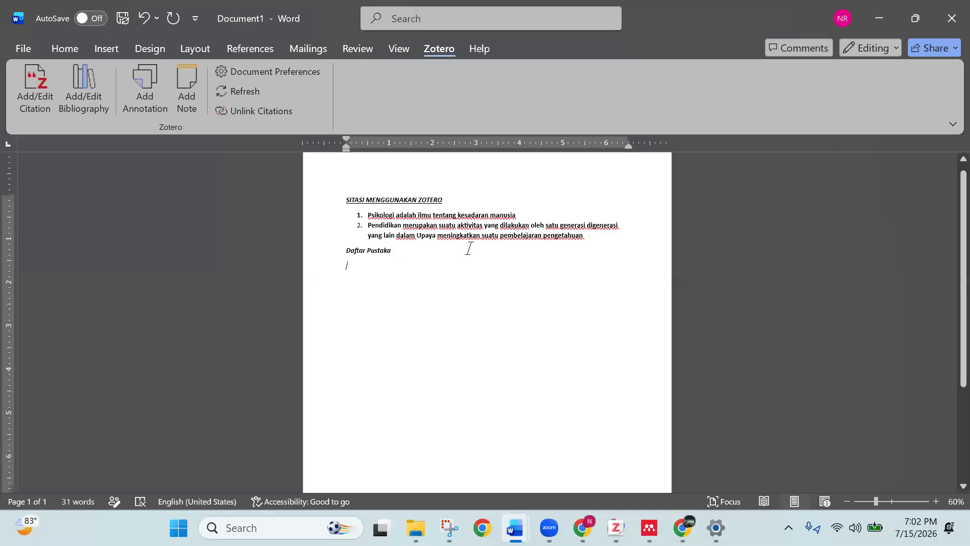
{"action": "left_click", "coordinate": [519, 217]}
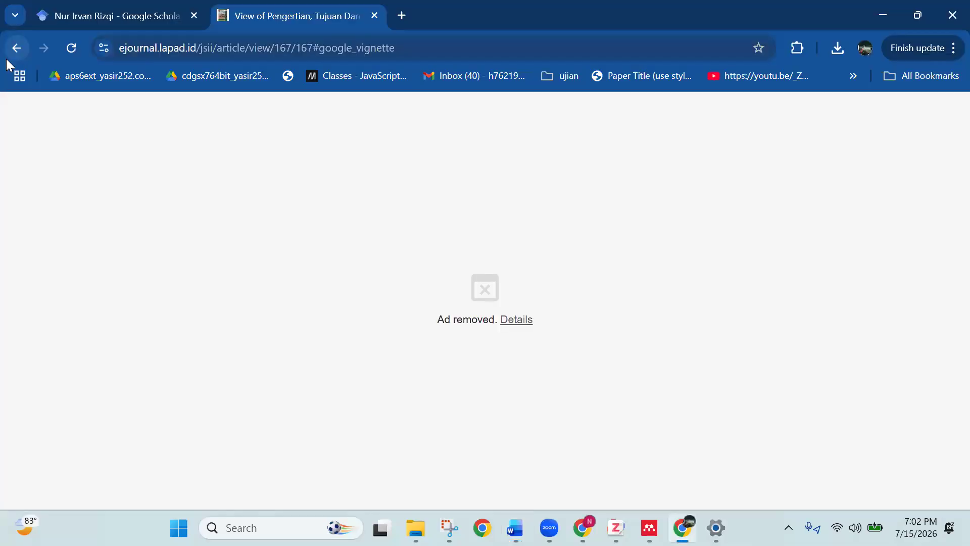
Step: Switch to Chrome and go back to the JSII abstract page of Pengertian, Tujuan Dan Ruang Lingkup Administrasi Dan Supervisi Pendidikan
{"action": "left_click", "coordinate": [7, 58]}
{"action": "left_click", "coordinate": [7, 59]}
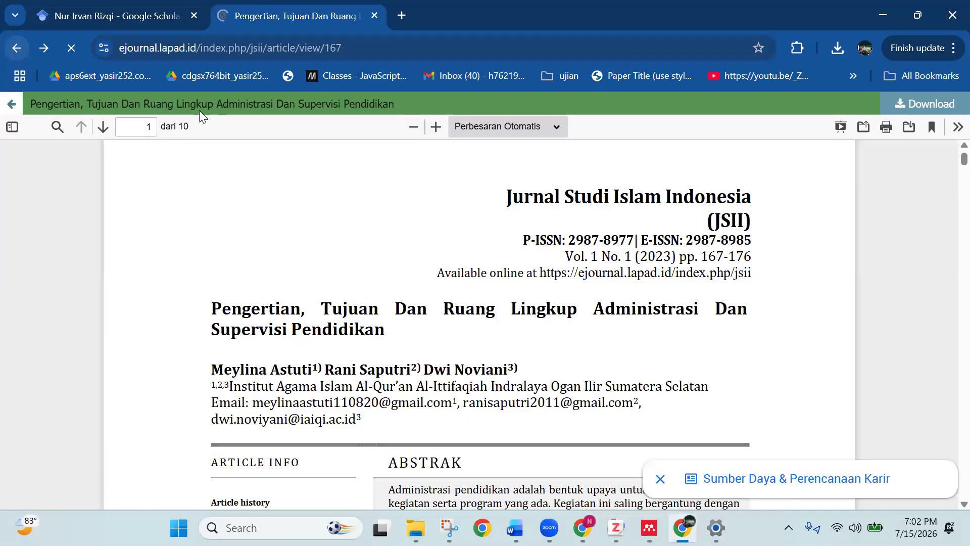
{"action": "scroll", "coordinate": [262, 176], "scroll_direction": "down", "scroll_amount": 5}
{"action": "scroll", "coordinate": [262, 180], "scroll_direction": "up", "scroll_amount": 6}
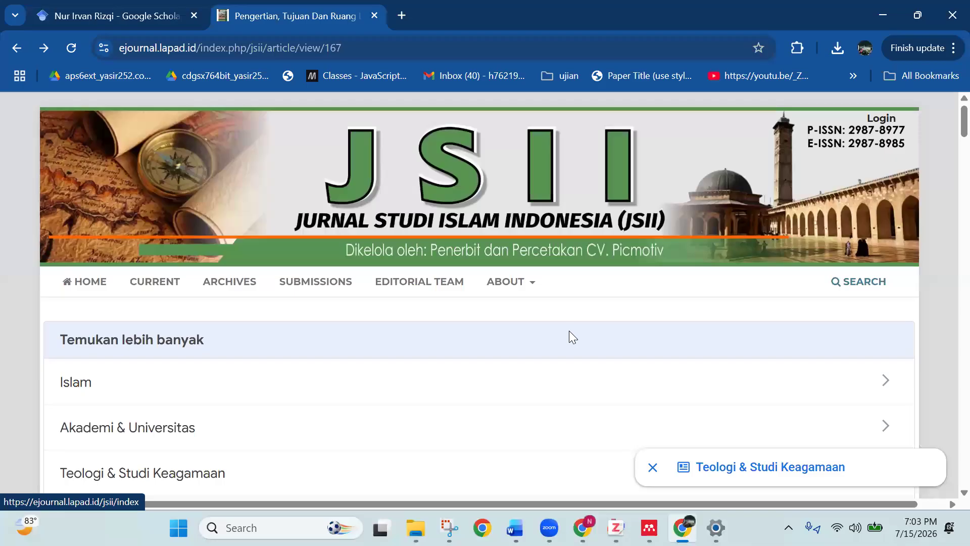
Step: Save the JSII article with its full-text PDF to My Library using Zotero Connector, checking the save details
{"action": "left_click", "coordinate": [798, 48]}
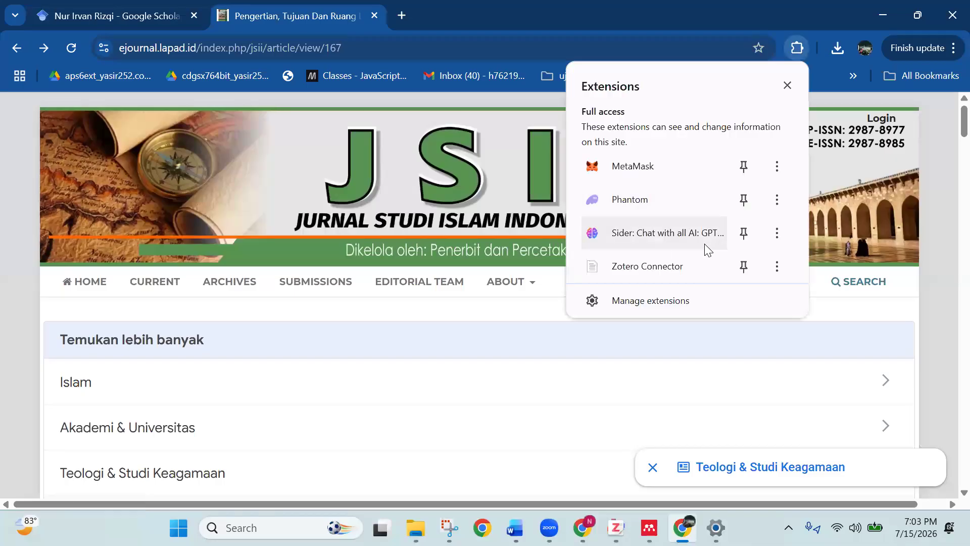
{"action": "left_click", "coordinate": [670, 266]}
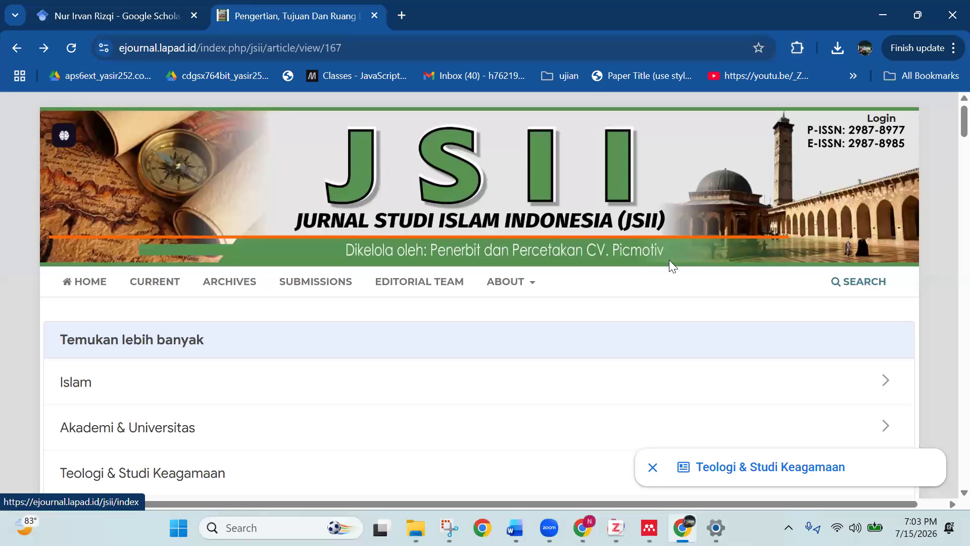
{"action": "scroll", "coordinate": [669, 260], "scroll_direction": "down", "scroll_amount": 8}
{"action": "scroll", "coordinate": [677, 228], "scroll_direction": "up", "scroll_amount": 6}
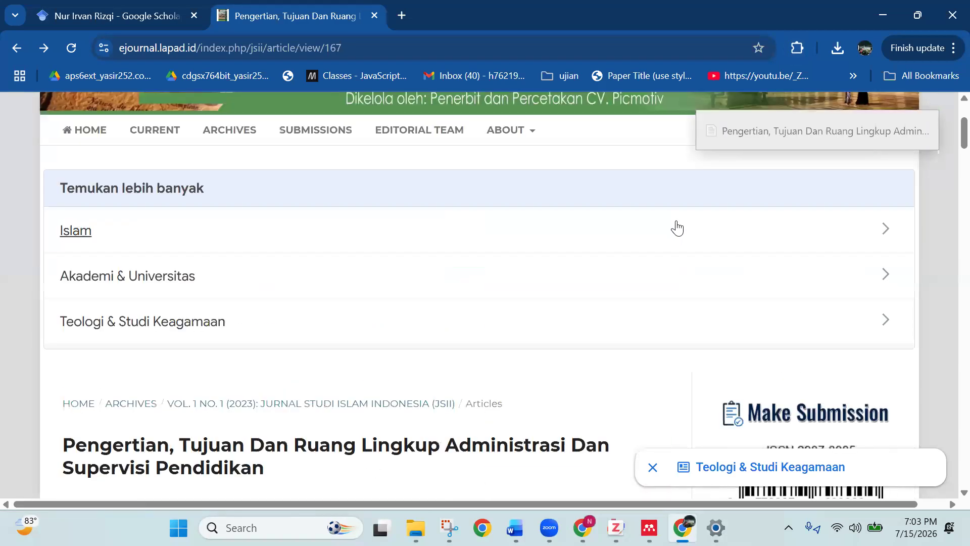
{"action": "scroll", "coordinate": [677, 229], "scroll_direction": "up", "scroll_amount": 3}
{"action": "left_click", "coordinate": [925, 124]}
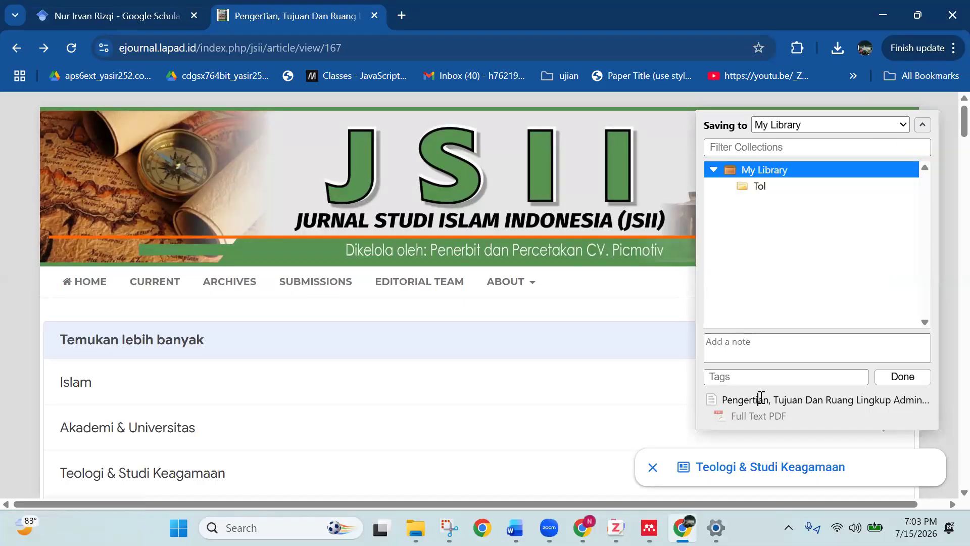
{"action": "scroll", "coordinate": [946, 226], "scroll_direction": "down", "scroll_amount": 6}
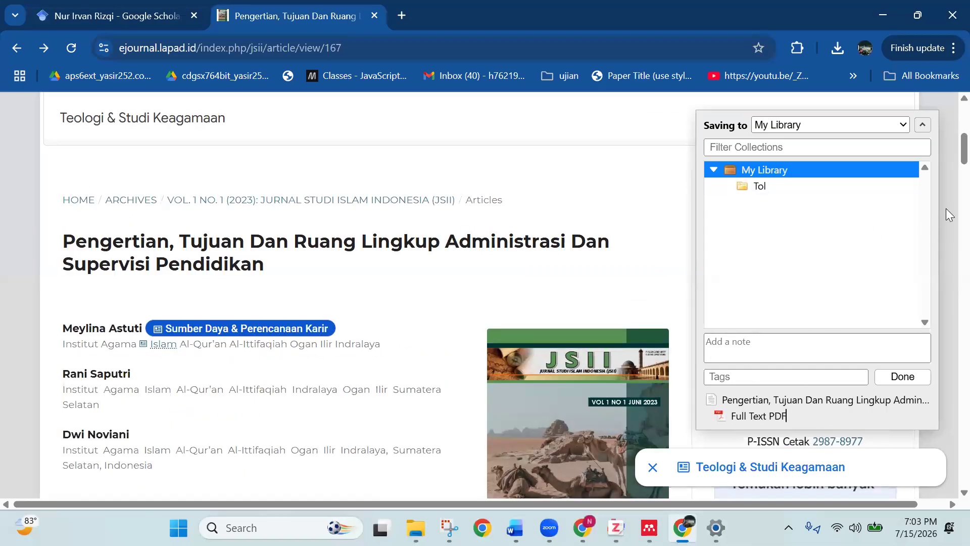
{"action": "left_click", "coordinate": [577, 132]}
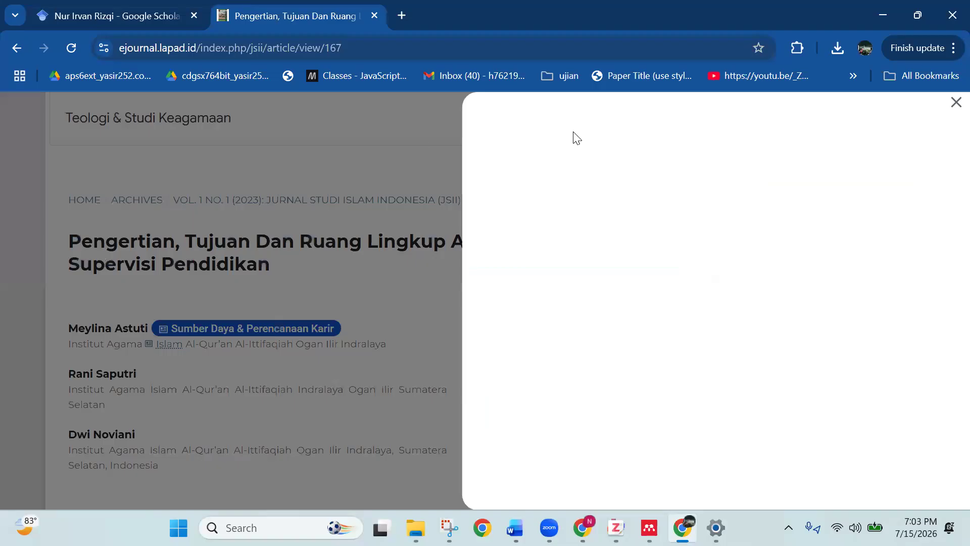
{"action": "left_click", "coordinate": [416, 138]}
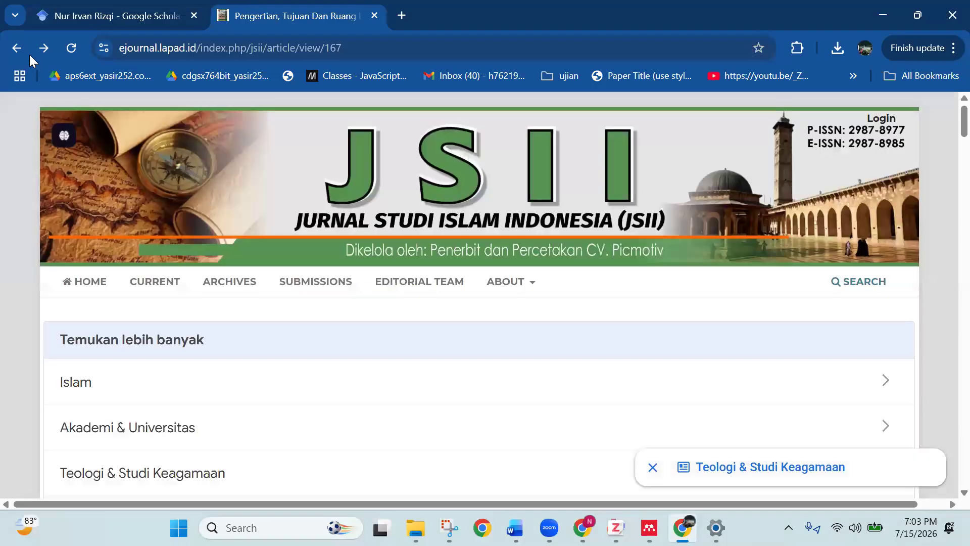
Step: Return to the Scholar results for pengertian pendidikan and save Pengertian, tujuan dan ruang lingkup administrasi dan supervisi pendidikan to My Library with Zotero Connector
{"action": "left_click", "coordinate": [16, 48]}
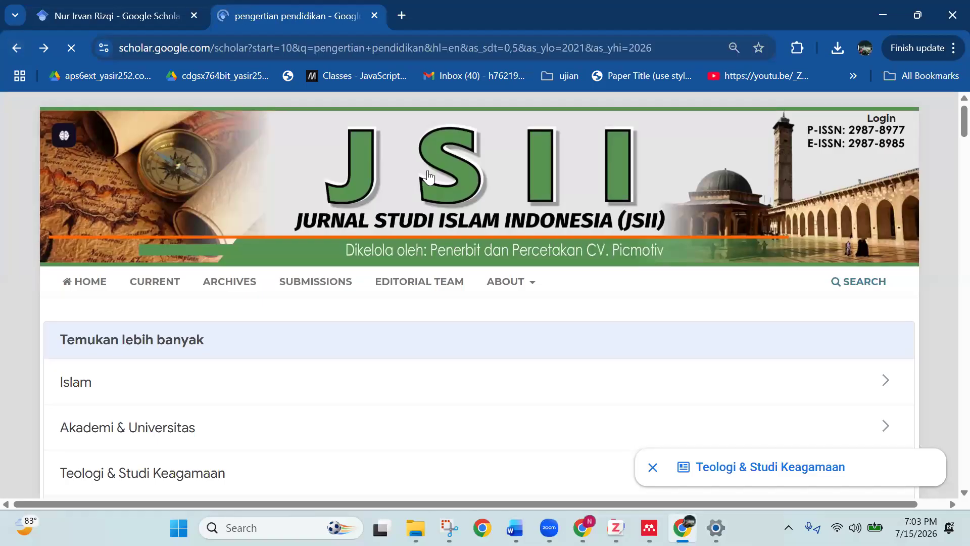
{"action": "scroll", "coordinate": [755, 266], "scroll_direction": "up", "scroll_amount": 4}
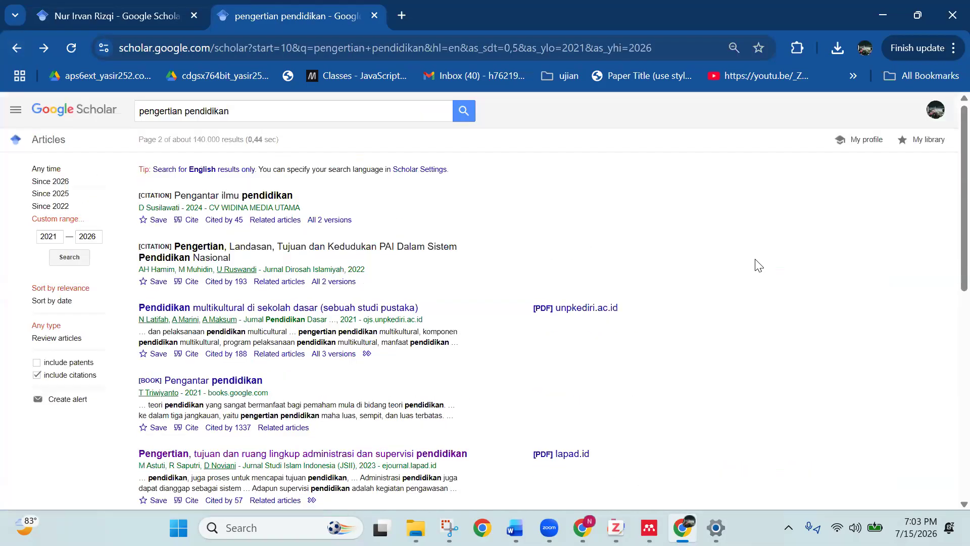
{"action": "left_click", "coordinate": [797, 48]}
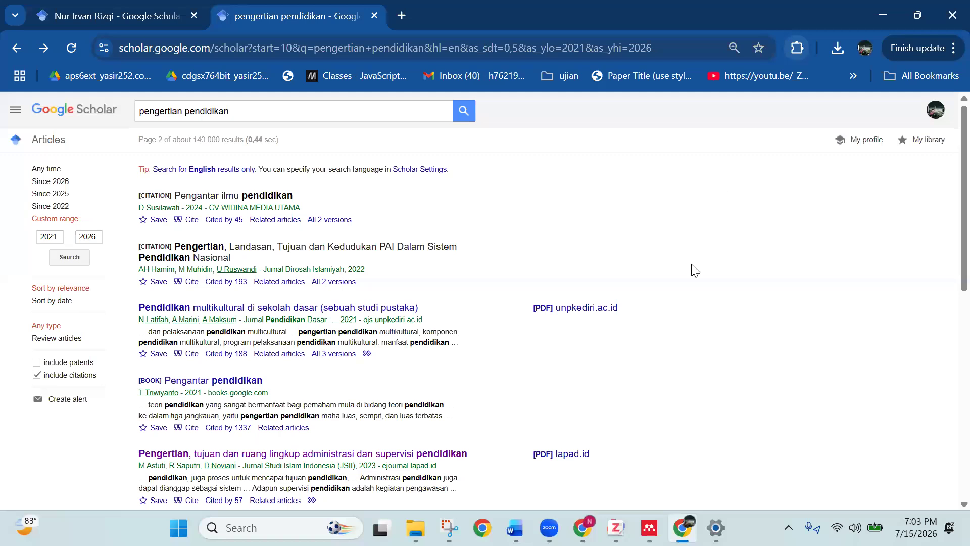
{"action": "left_click", "coordinate": [358, 157]}
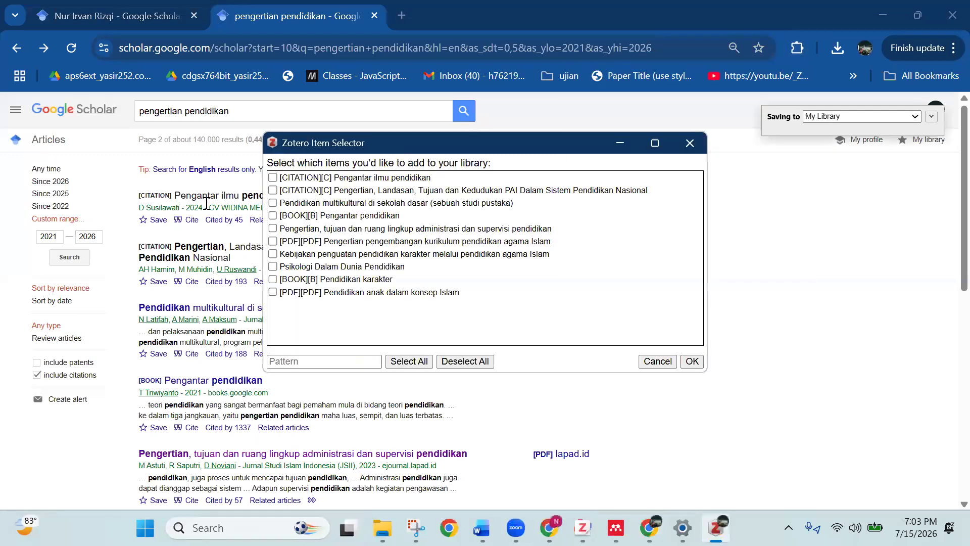
{"action": "scroll", "coordinate": [212, 207], "scroll_direction": "down", "scroll_amount": 2}
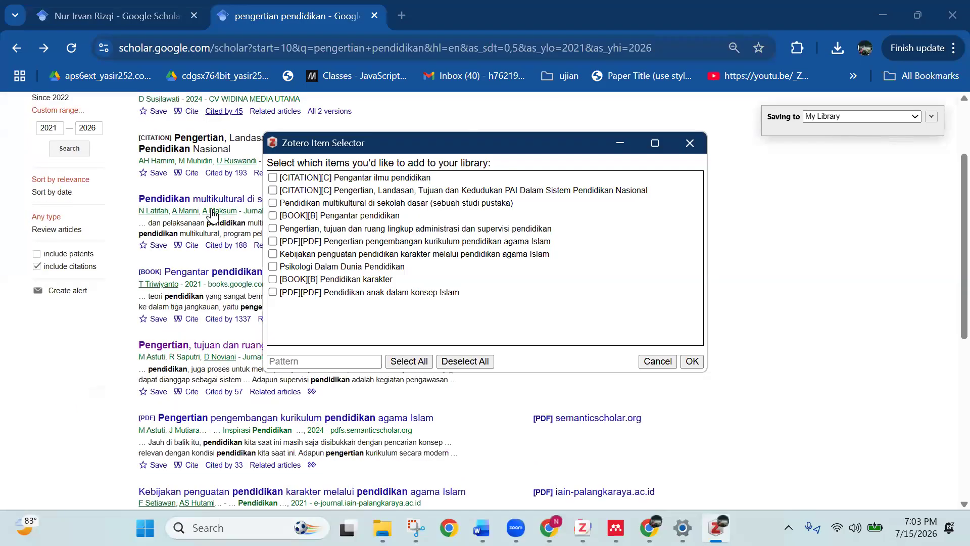
{"action": "scroll", "coordinate": [212, 215], "scroll_direction": "up", "scroll_amount": 2}
{"action": "scroll", "coordinate": [212, 215], "scroll_direction": "down", "scroll_amount": 2}
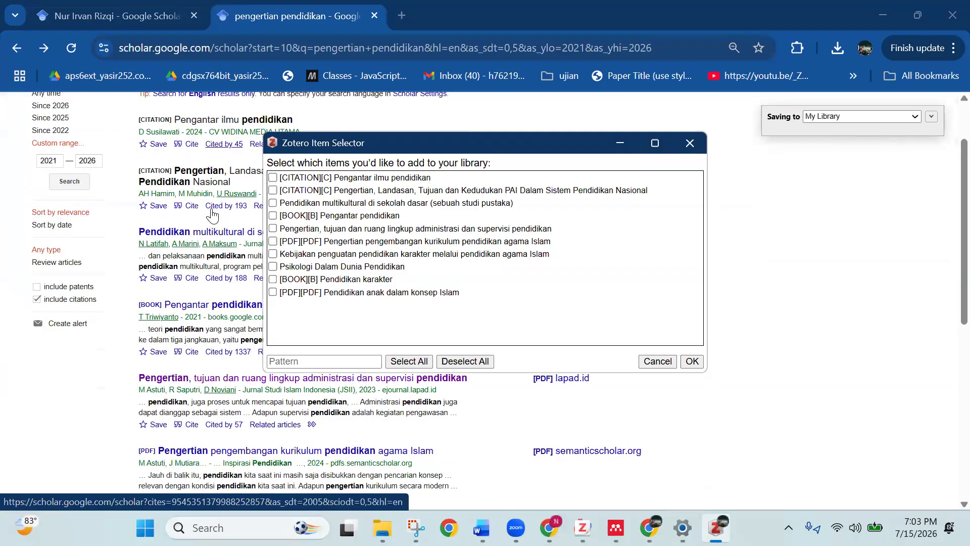
{"action": "left_click", "coordinate": [308, 229]}
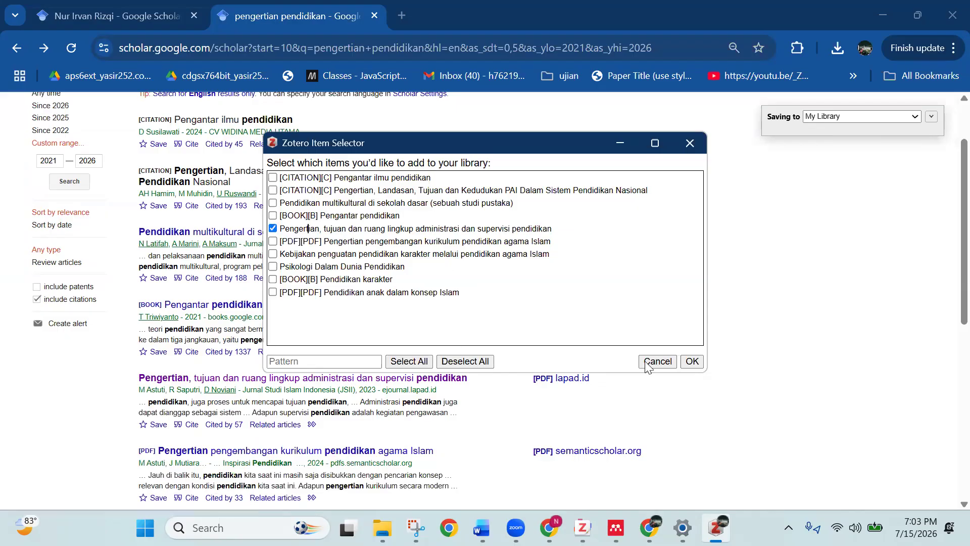
{"action": "left_click", "coordinate": [699, 360]}
{"action": "left_click", "coordinate": [931, 117]}
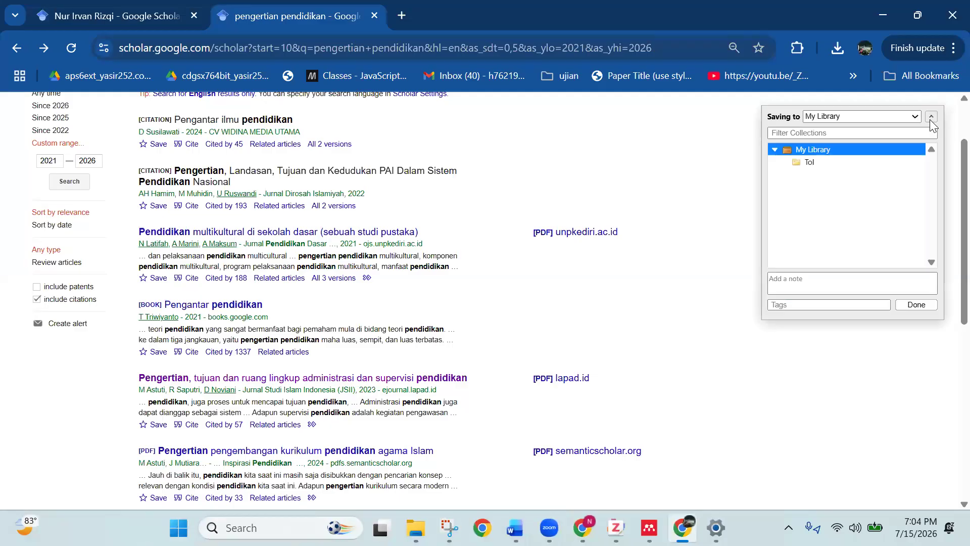
{"action": "left_click", "coordinate": [916, 304]}
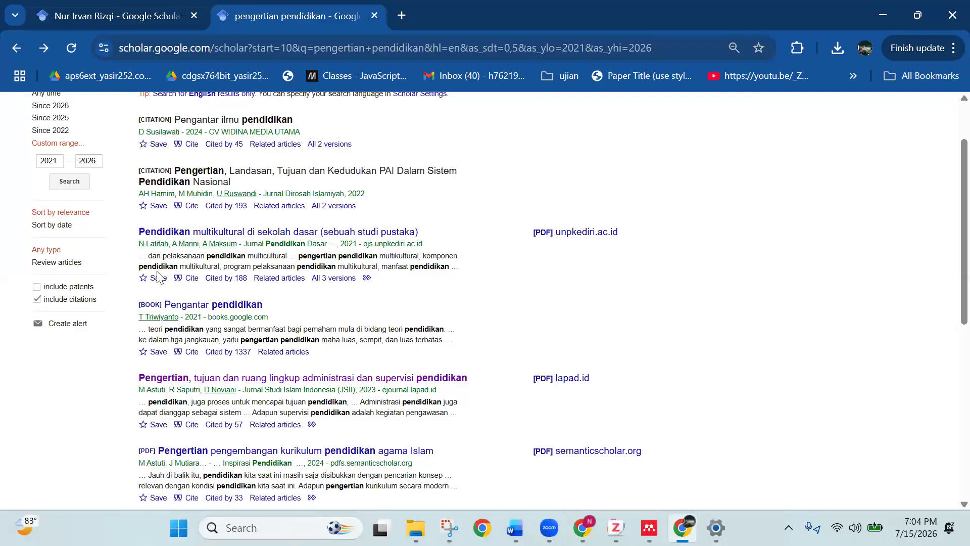
Step: Go back to the Scholar results for pengertian psikologi and save Psikologi Dalam Dunia Pendidikan to My Library with Zotero Connector
{"action": "scroll", "coordinate": [212, 258], "scroll_direction": "up", "scroll_amount": 2}
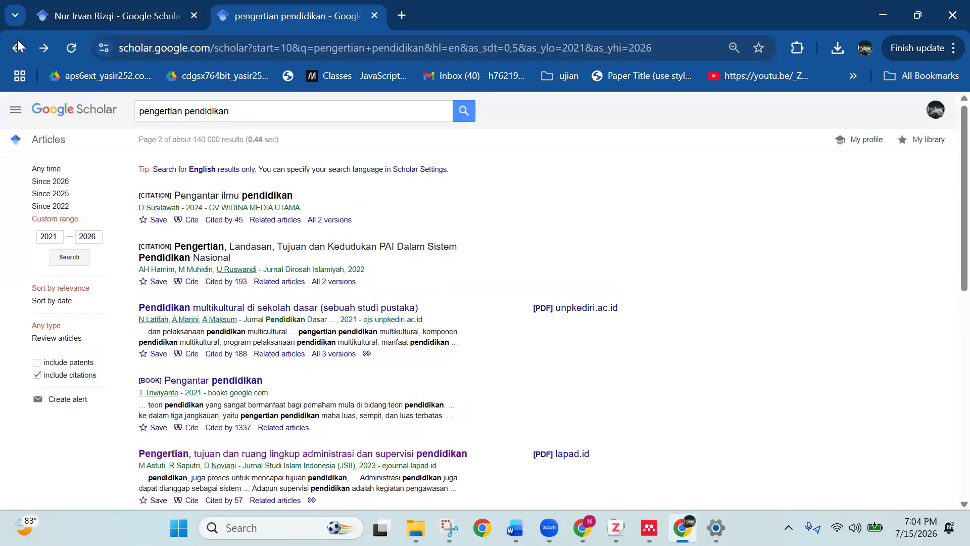
{"action": "left_click", "coordinate": [17, 40]}
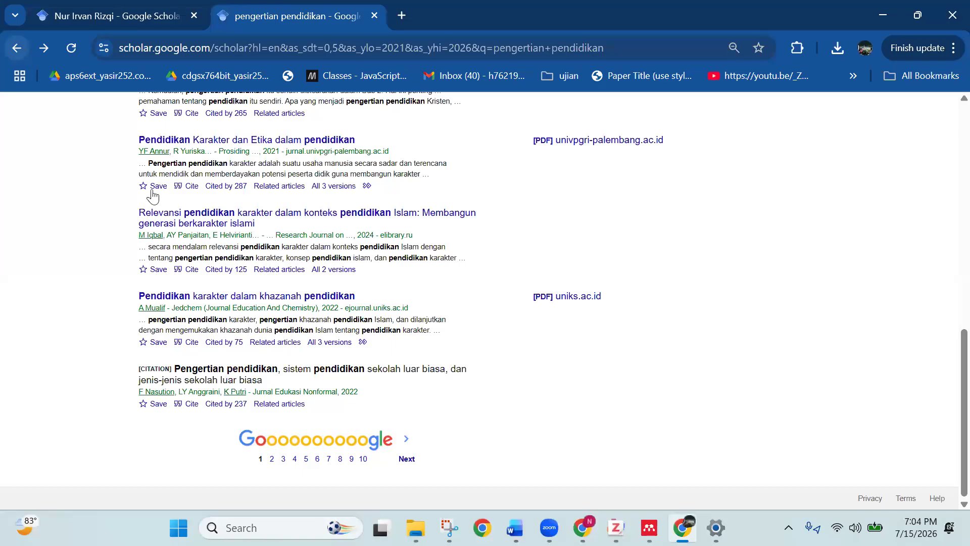
{"action": "scroll", "coordinate": [154, 197], "scroll_direction": "up", "scroll_amount": 7}
{"action": "left_click", "coordinate": [19, 40]}
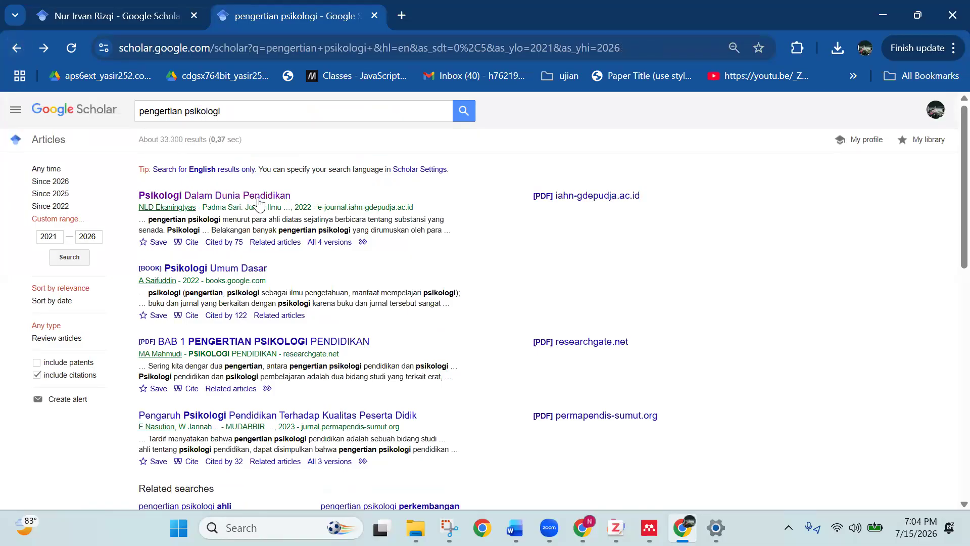
{"action": "left_click", "coordinate": [797, 47]}
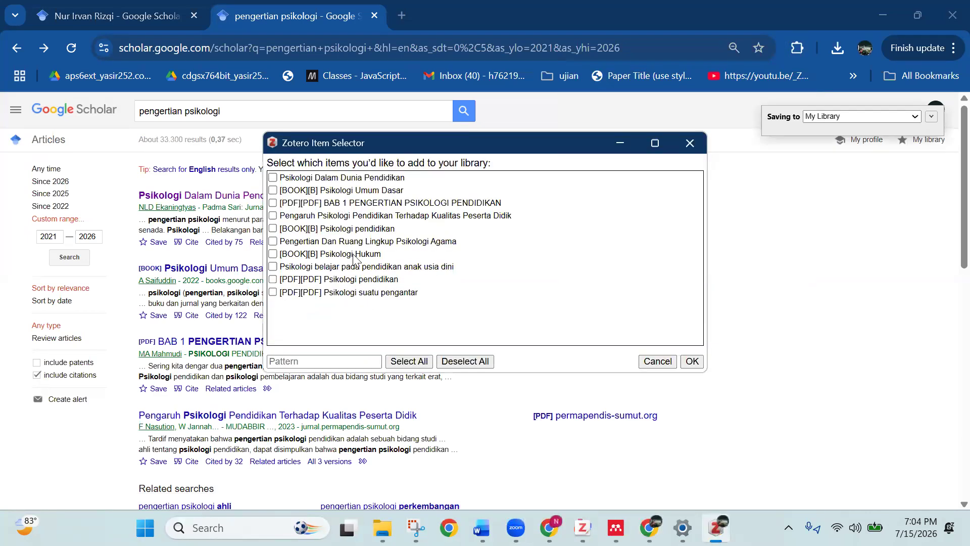
{"action": "left_click", "coordinate": [339, 178]}
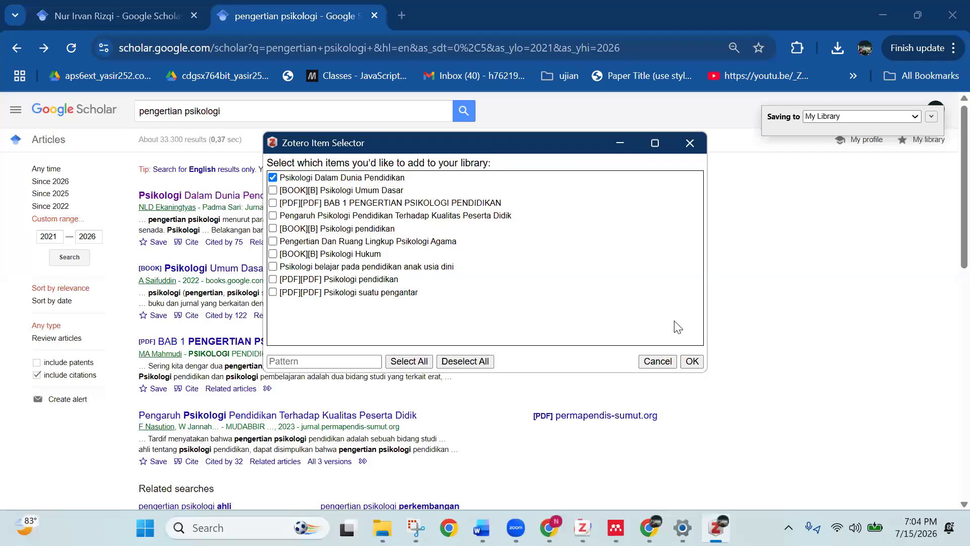
{"action": "left_click", "coordinate": [690, 362]}
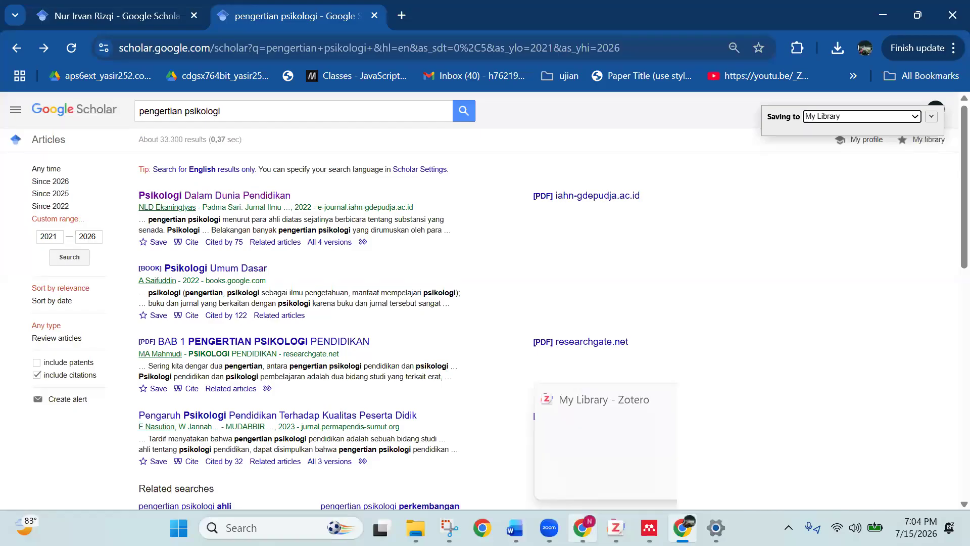
Step: Switch to Word, place the cursor at the end of the psychology definition and bring up the Zotero citation commands
{"action": "mouse_move", "coordinate": [515, 527]}
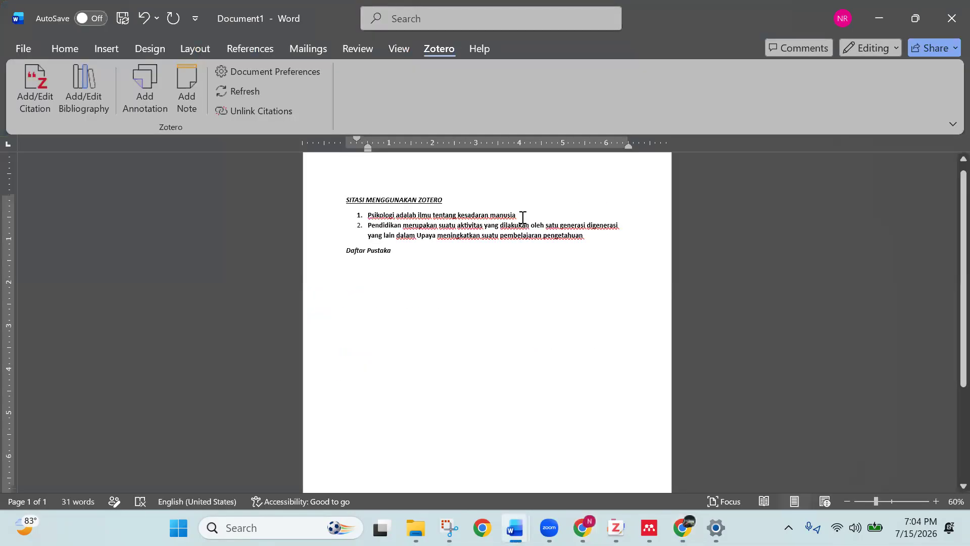
{"action": "left_click", "coordinate": [522, 217]}
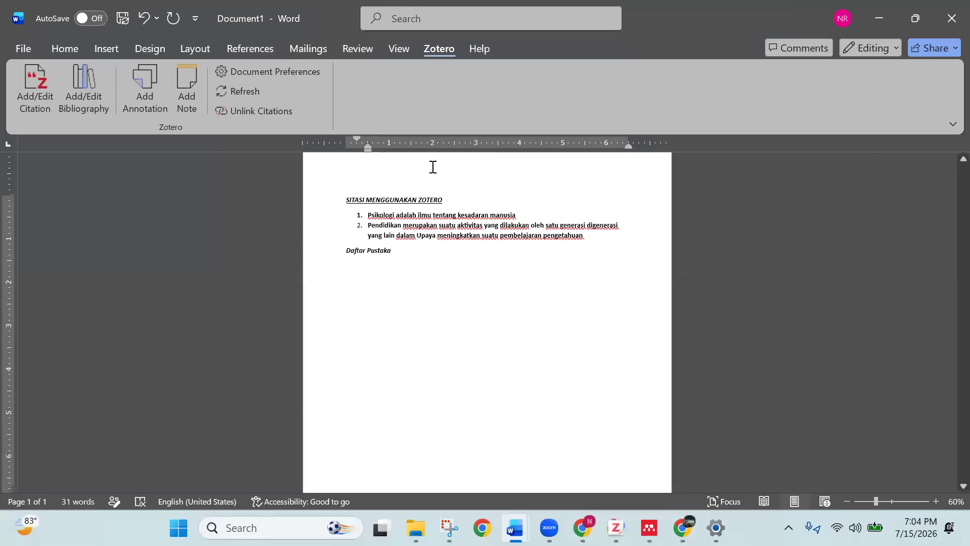
{"action": "left_click", "coordinate": [277, 47]}
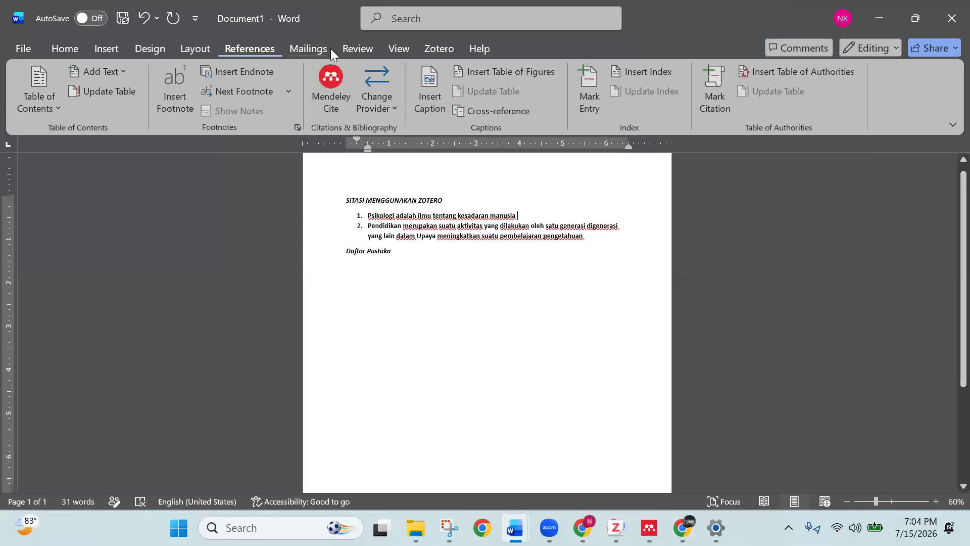
{"action": "left_click", "coordinate": [427, 50]}
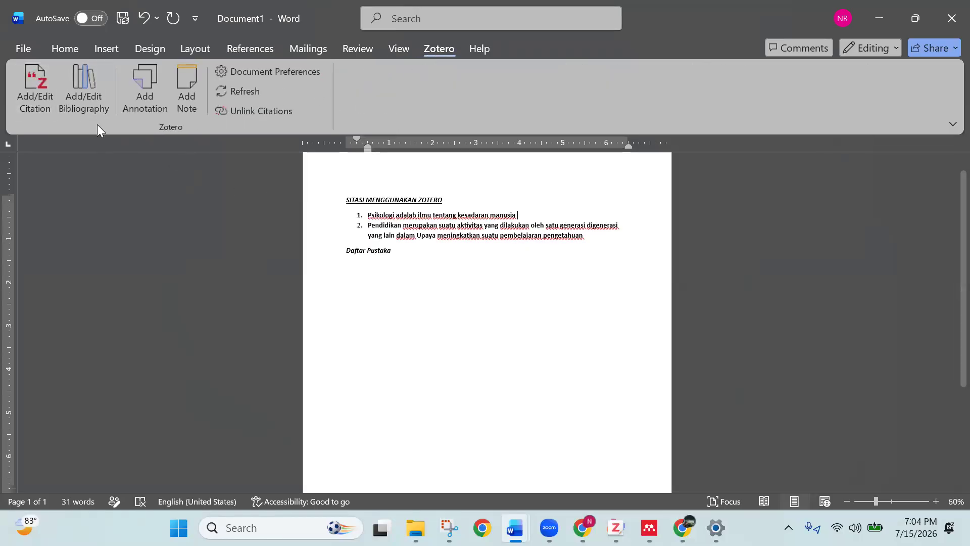
Step: Set the document's Zotero citation style to IEEE Reference Guide version 11.29.2023 and close the citation search without adding an item
{"action": "left_click", "coordinate": [43, 100]}
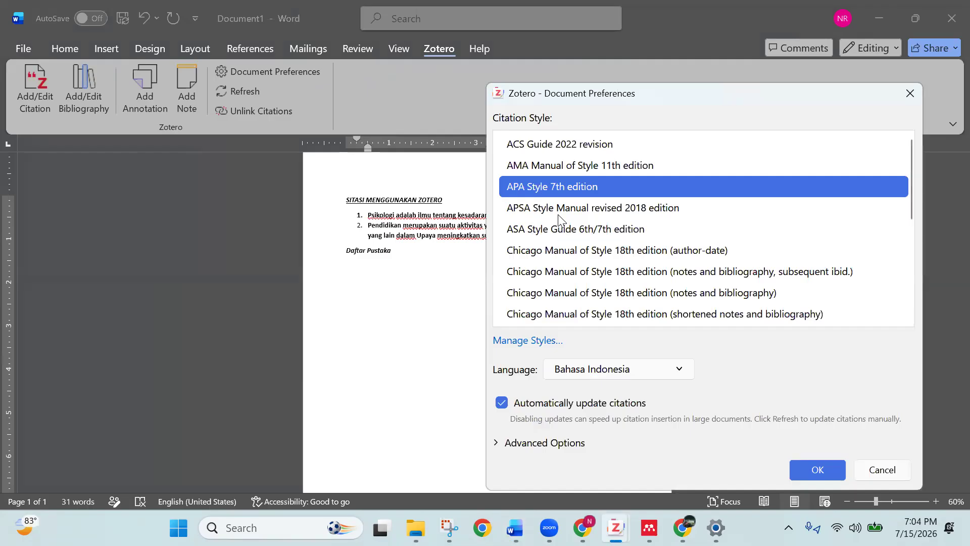
{"action": "scroll", "coordinate": [559, 217], "scroll_direction": "down", "scroll_amount": 3}
{"action": "left_click", "coordinate": [536, 195]}
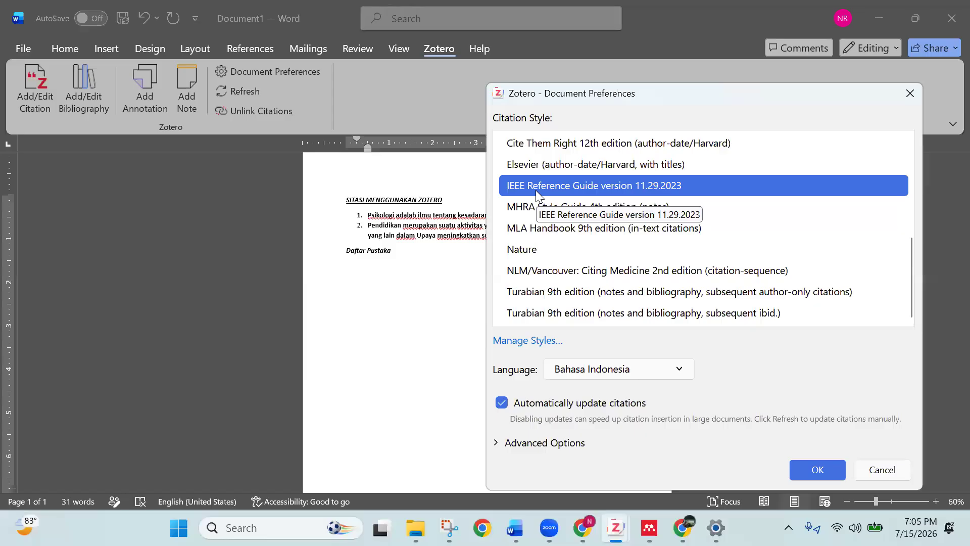
{"action": "left_click", "coordinate": [807, 460]}
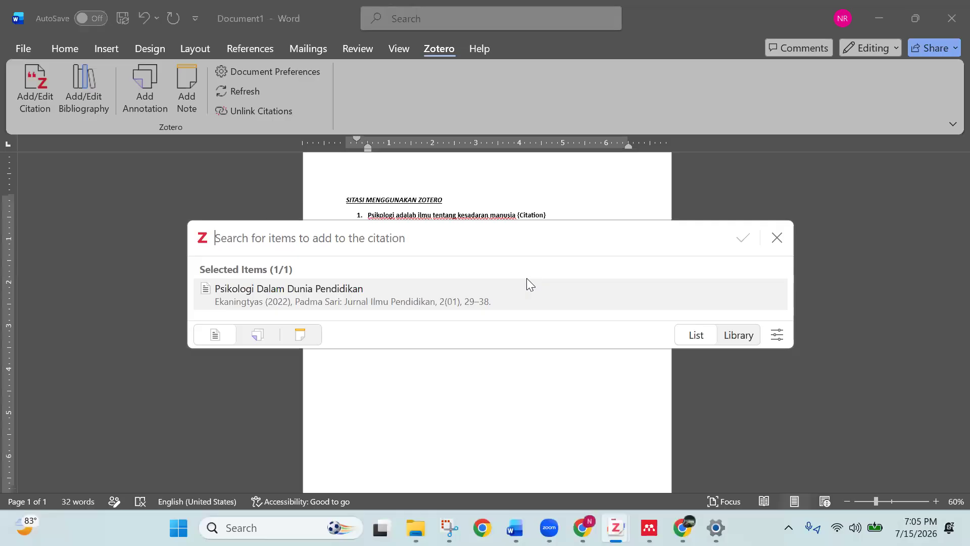
{"action": "left_click", "coordinate": [774, 239]}
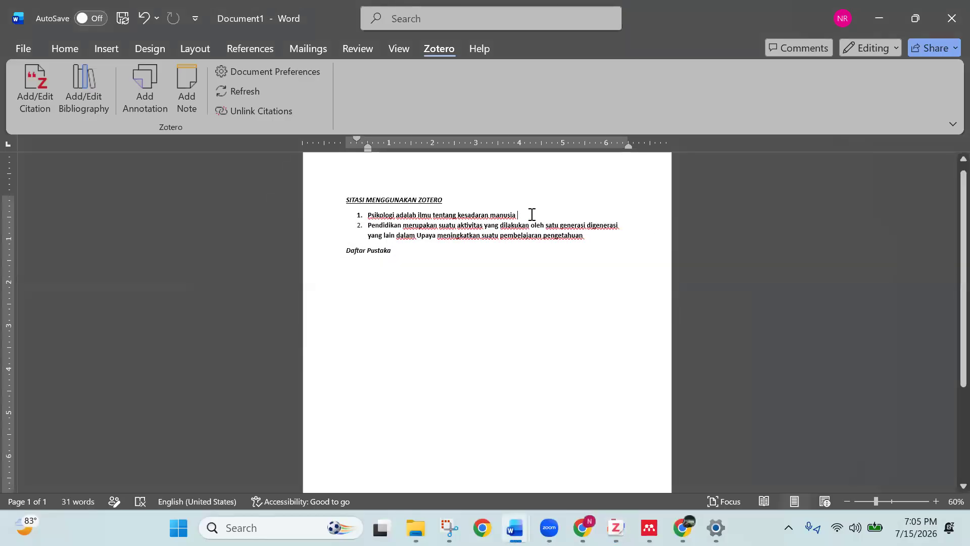
Step: Insert a Zotero citation of Psikologi Dalam Dunia Pendidikan after the psychology definition, finding it with the search term psiko
{"action": "left_click", "coordinate": [33, 91]}
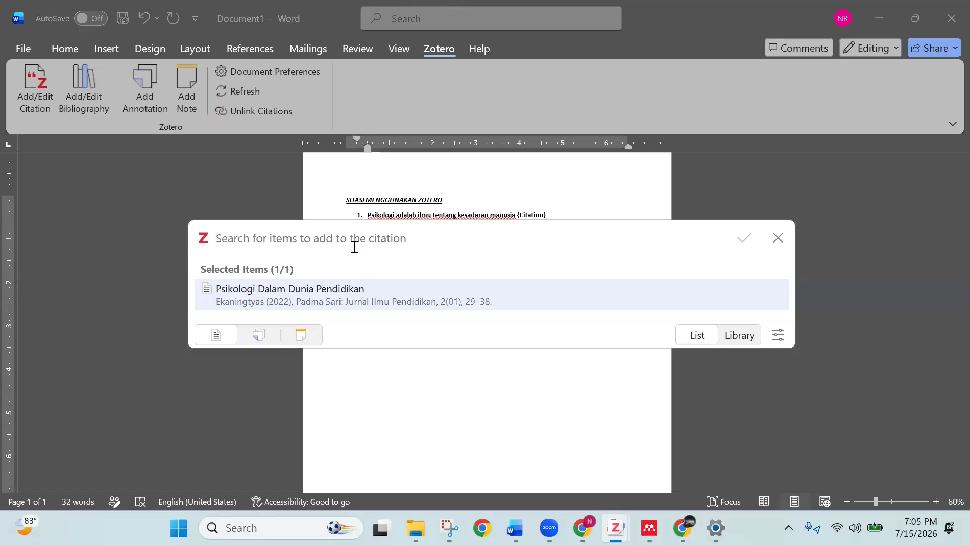
{"action": "type", "text": "p"}
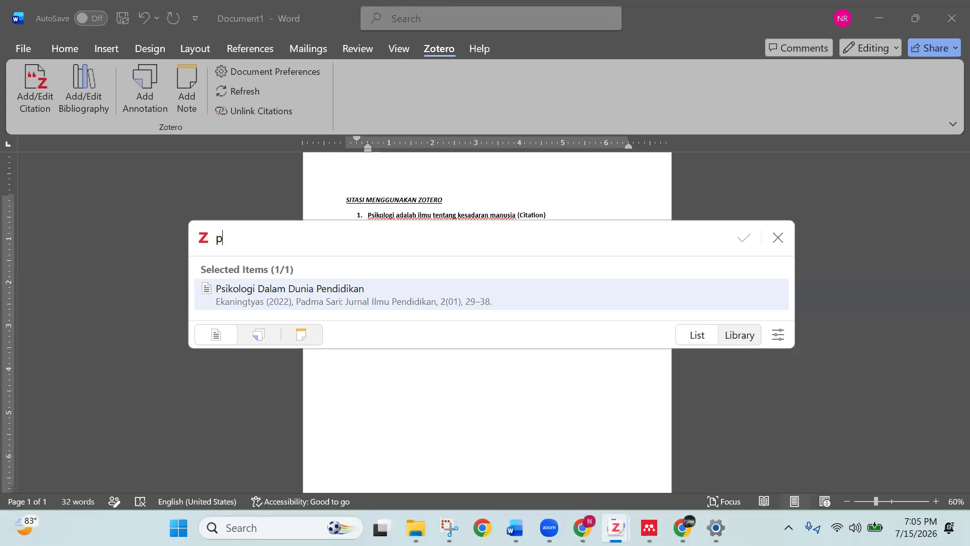
{"action": "key", "text": "BackSpace"}
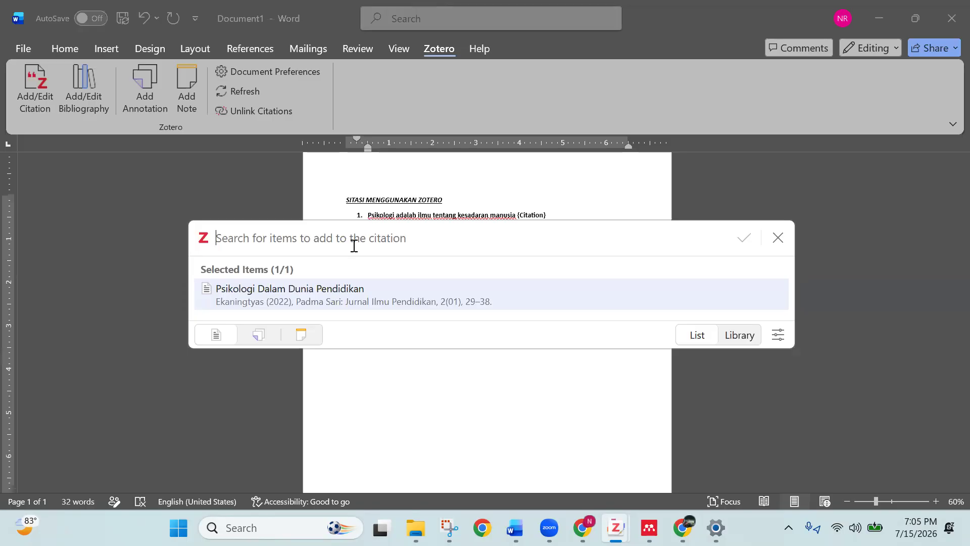
{"action": "type", "text": "psiko"}
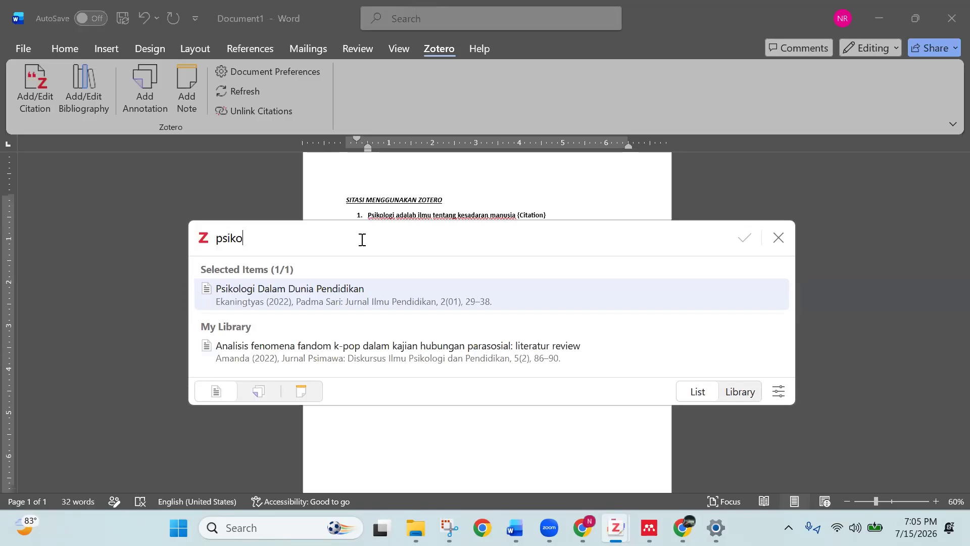
{"action": "left_click", "coordinate": [342, 288]}
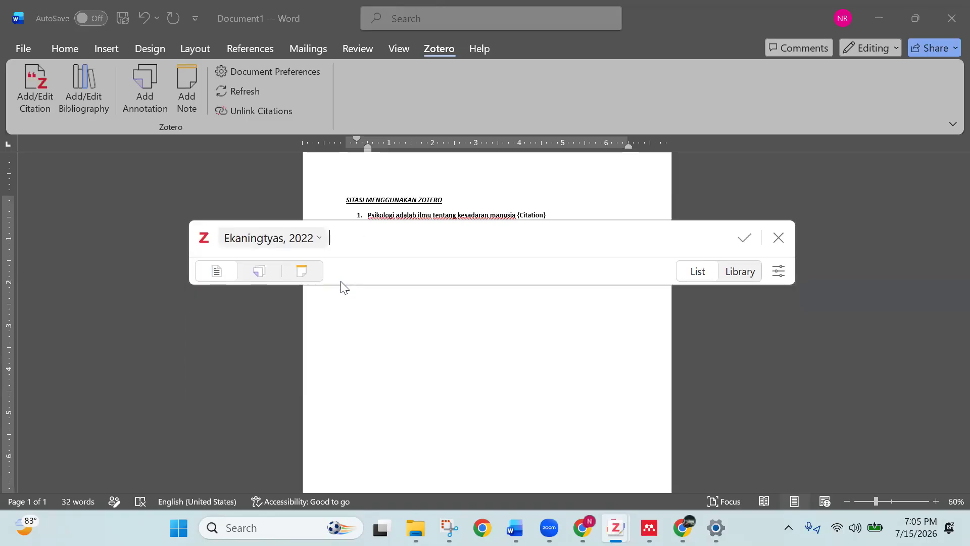
{"action": "left_click", "coordinate": [744, 239]}
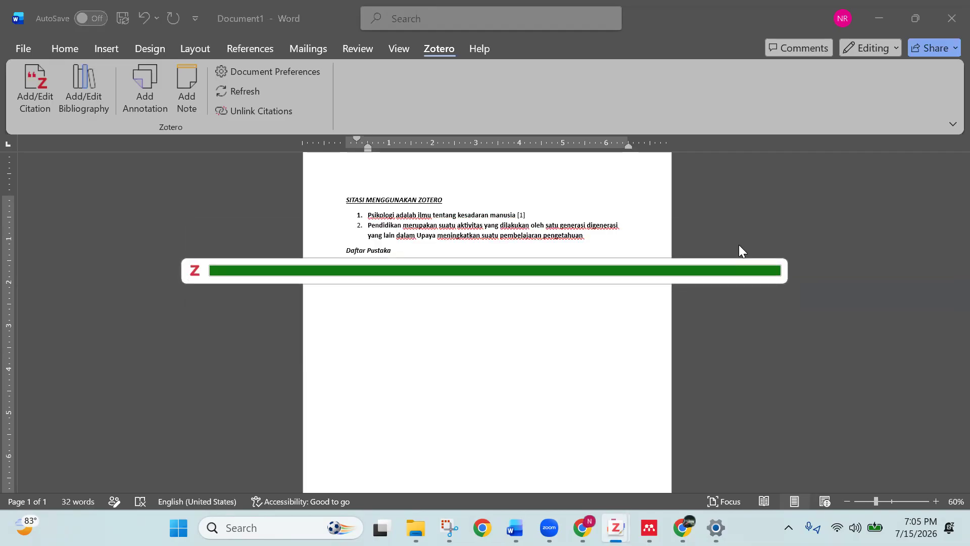
Step: Add a period after the new citation in the psychology definition
{"action": "left_click", "coordinate": [521, 217]}
{"action": "left_click", "coordinate": [607, 194]}
{"action": "left_click", "coordinate": [567, 221]}
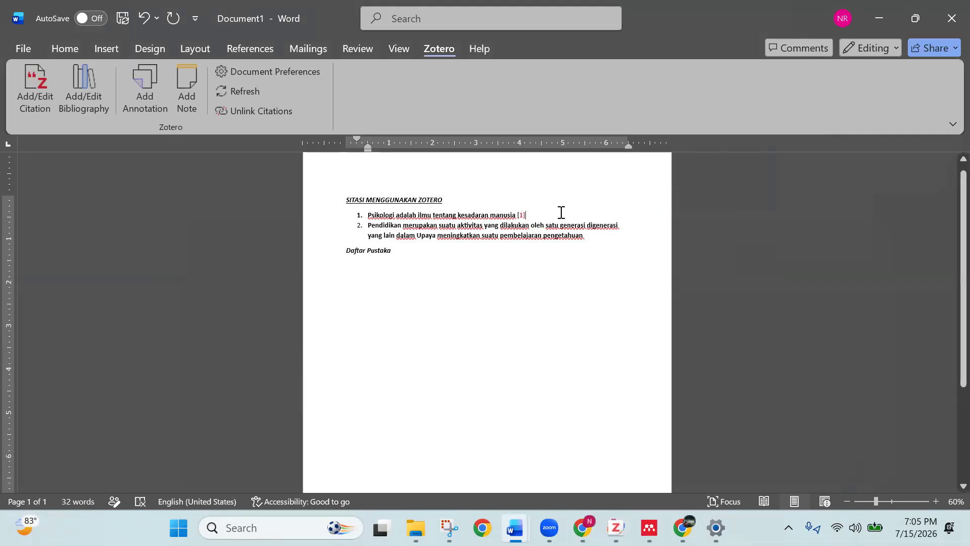
{"action": "type", "text": "."}
{"action": "left_click", "coordinate": [45, 91]}
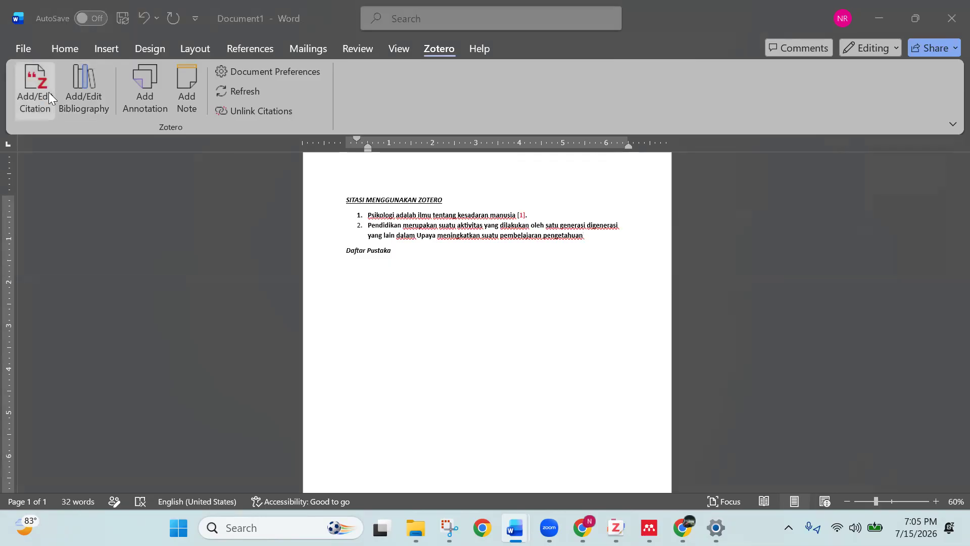
{"action": "type", "text": "p"}
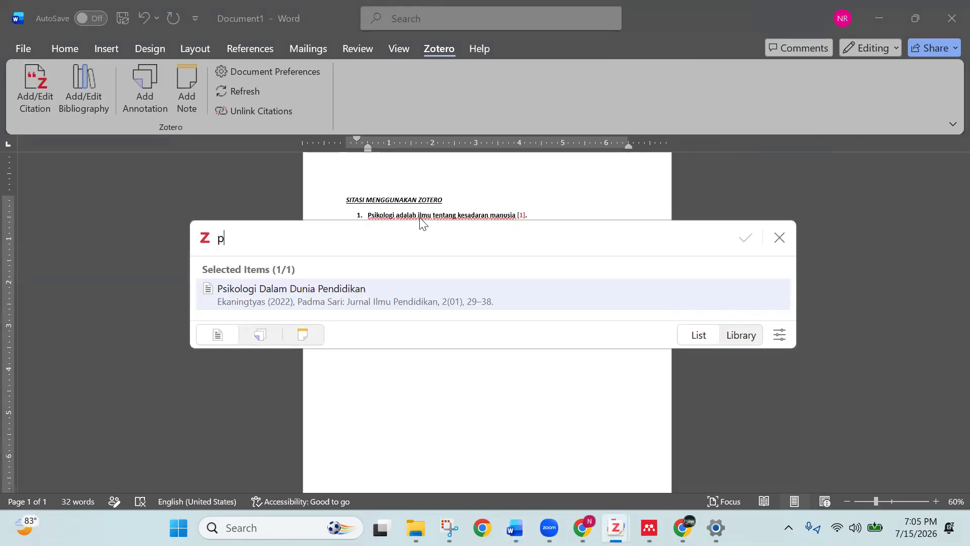
{"action": "type", "text": "endidikan"}
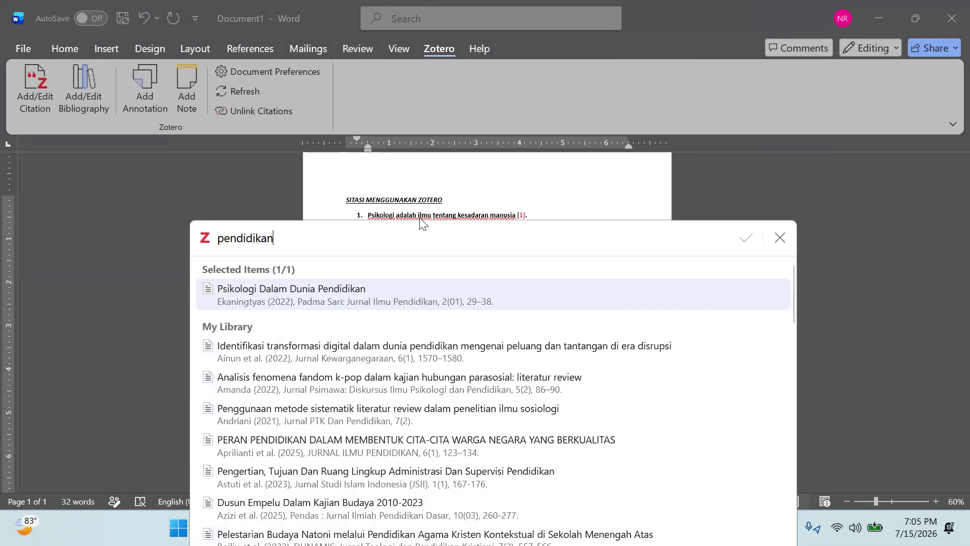
{"action": "scroll", "coordinate": [419, 317], "scroll_direction": "down", "scroll_amount": 3}
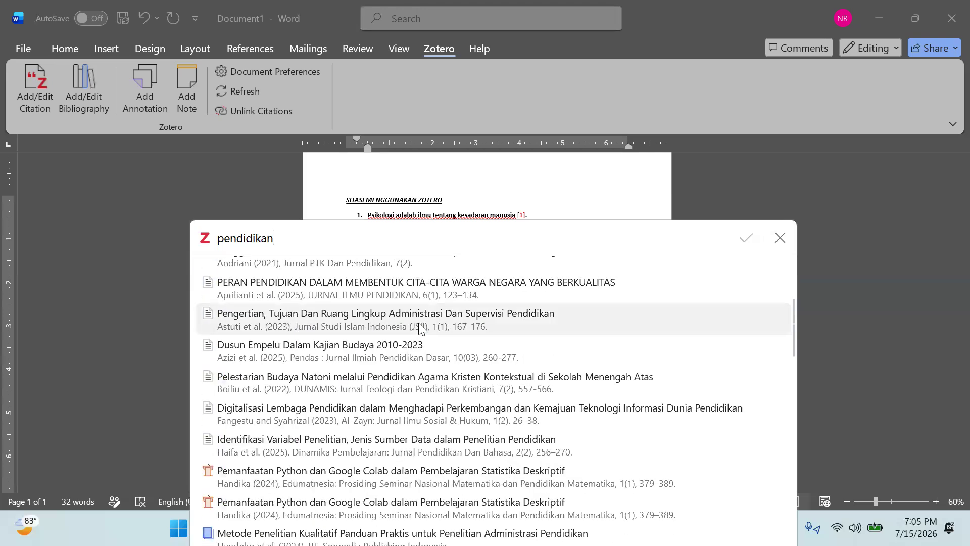
{"action": "scroll", "coordinate": [422, 327], "scroll_direction": "up", "scroll_amount": 3}
{"action": "scroll", "coordinate": [420, 328], "scroll_direction": "up", "scroll_amount": 1}
{"action": "left_click", "coordinate": [780, 239]}
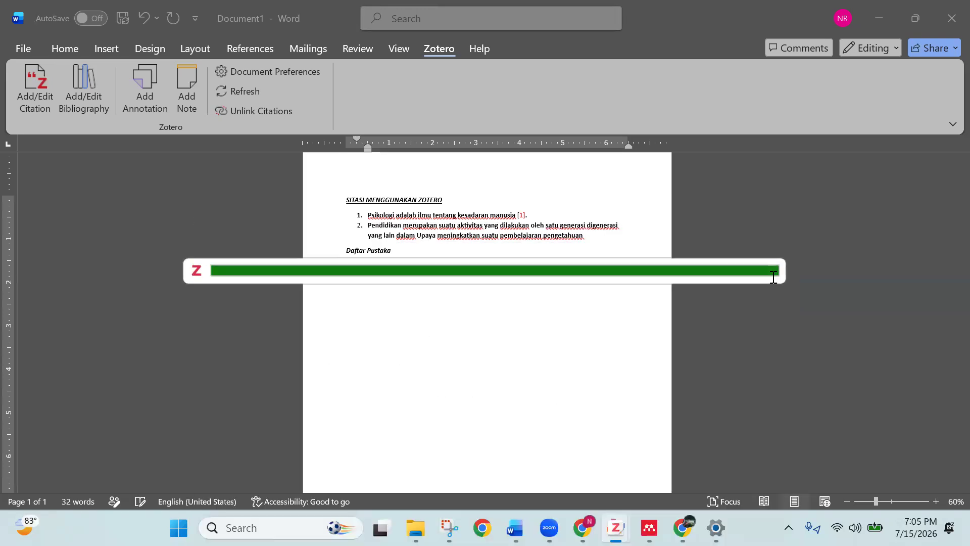
Step: Switch to Chrome and go forward to the Google Scholar results for pengertian pendidikan
{"action": "left_click", "coordinate": [682, 528]}
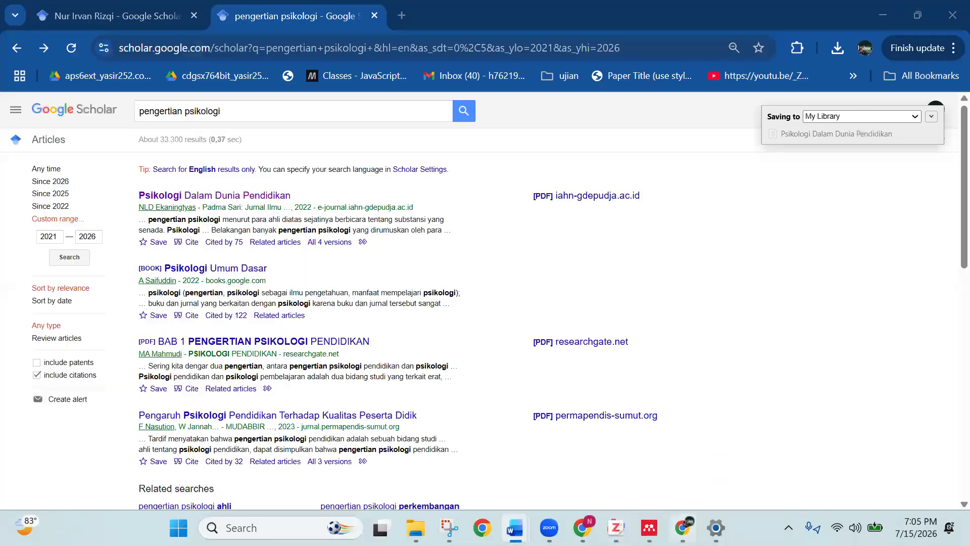
{"action": "left_click", "coordinate": [41, 46]}
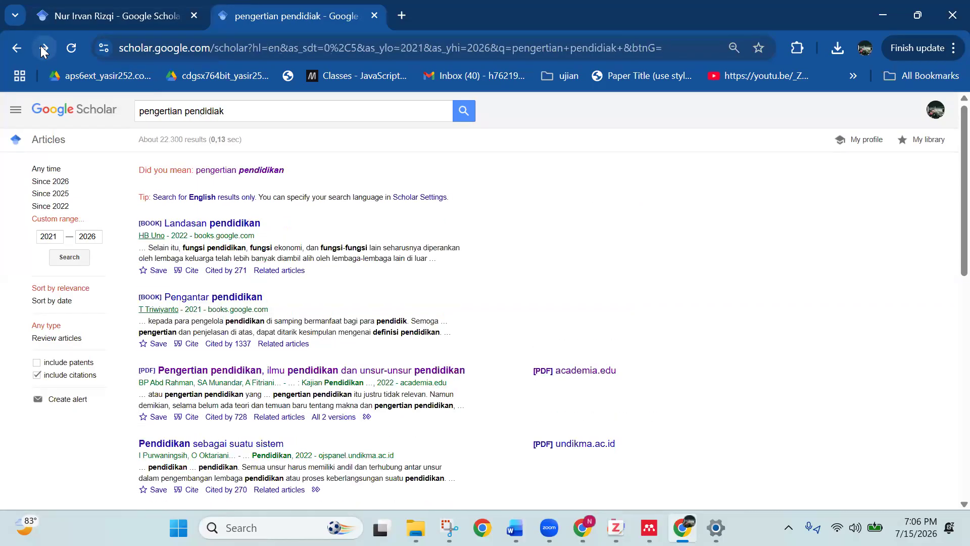
{"action": "left_click", "coordinate": [42, 46]}
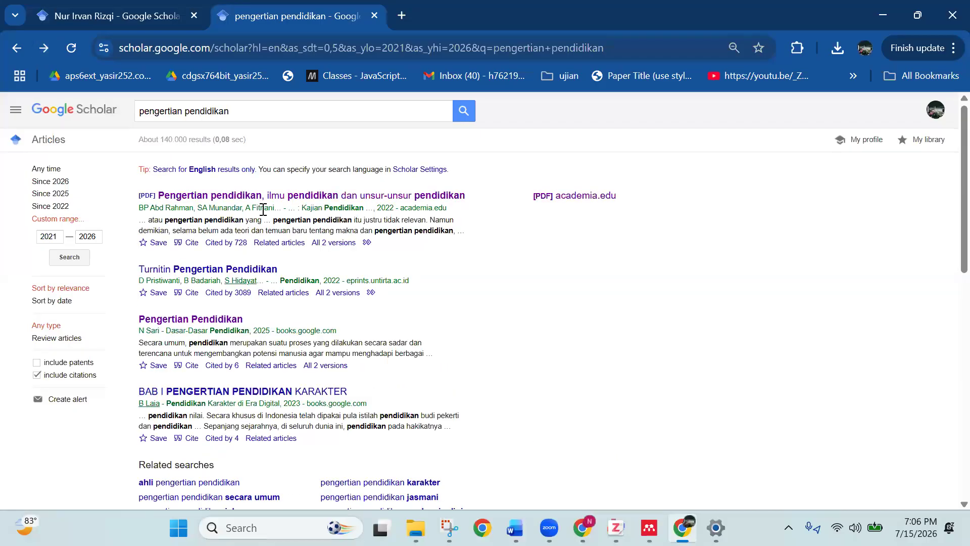
Step: Look through the first page of pengertian pendidikan results and open the second results page
{"action": "scroll", "coordinate": [262, 209], "scroll_direction": "down", "scroll_amount": 5}
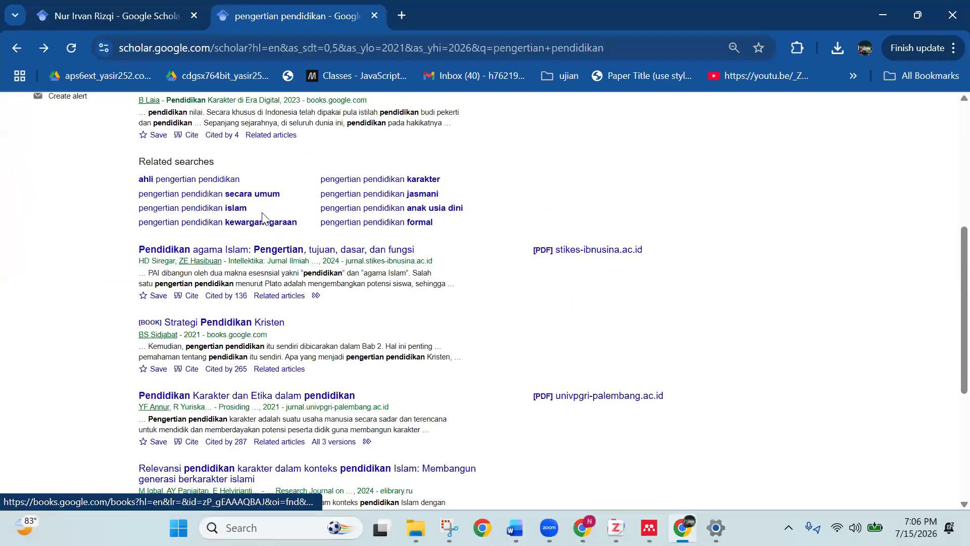
{"action": "scroll", "coordinate": [263, 217], "scroll_direction": "down", "scroll_amount": 1}
{"action": "scroll", "coordinate": [262, 217], "scroll_direction": "up", "scroll_amount": 6}
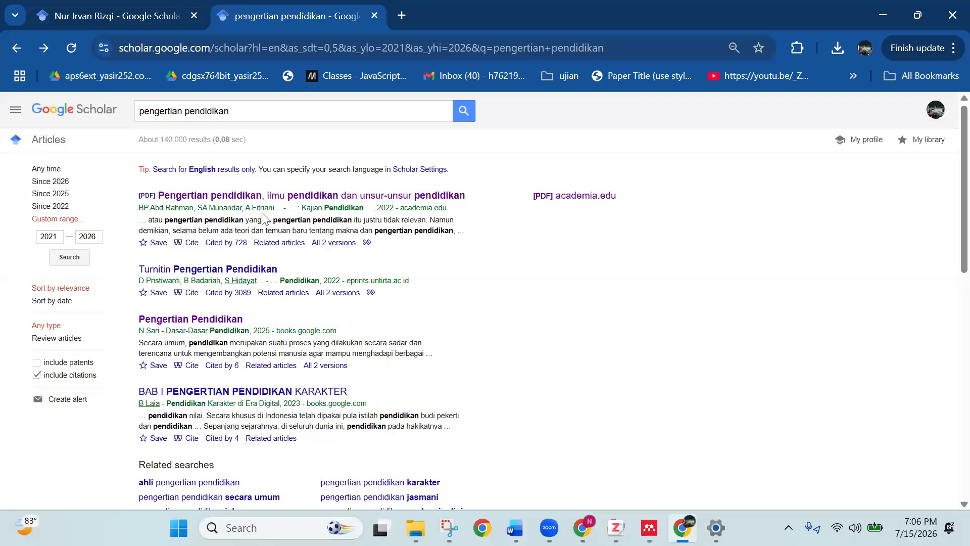
{"action": "scroll", "coordinate": [262, 217], "scroll_direction": "down", "scroll_amount": 2}
{"action": "scroll", "coordinate": [263, 217], "scroll_direction": "down", "scroll_amount": 5}
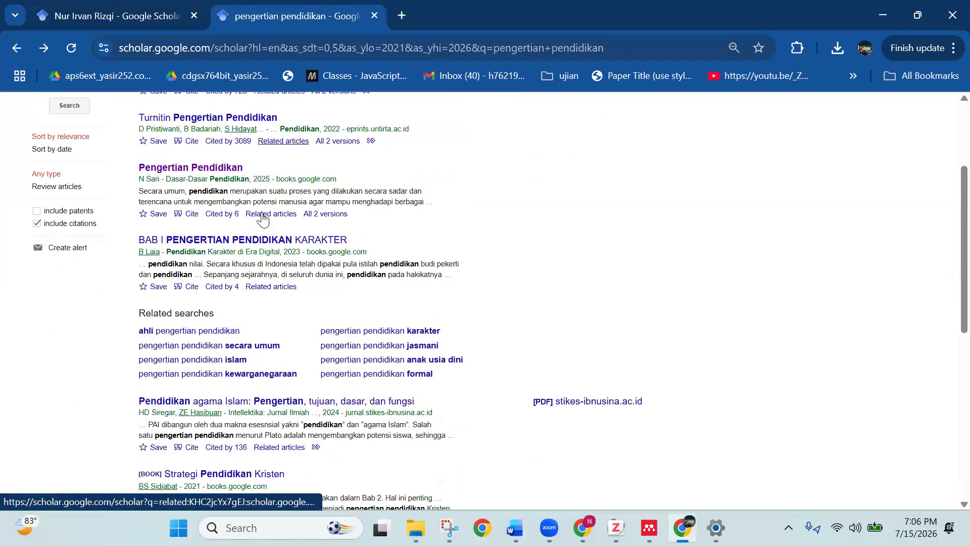
{"action": "scroll", "coordinate": [262, 217], "scroll_direction": "down", "scroll_amount": 3}
{"action": "scroll", "coordinate": [263, 218], "scroll_direction": "up", "scroll_amount": 9}
{"action": "scroll", "coordinate": [263, 217], "scroll_direction": "down", "scroll_amount": 8}
{"action": "scroll", "coordinate": [390, 450], "scroll_direction": "down", "scroll_amount": 2}
{"action": "left_click", "coordinate": [404, 460]}
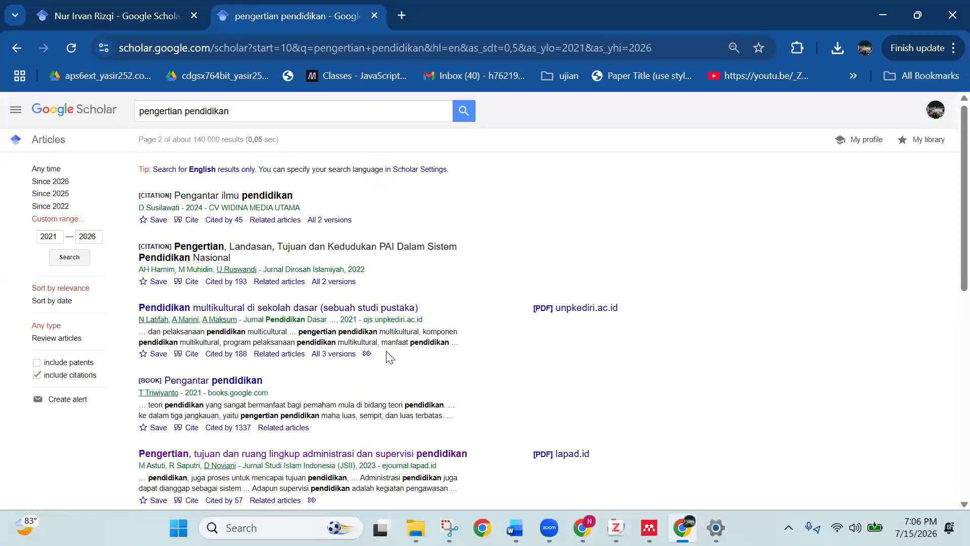
Step: Save Pengertian, tujuan dan ruang lingkup administrasi dan supervisi pendidikan from these results to My Library with the Zotero connector
{"action": "scroll", "coordinate": [602, 256], "scroll_direction": "down", "scroll_amount": 4}
{"action": "scroll", "coordinate": [702, 212], "scroll_direction": "up", "scroll_amount": 4}
{"action": "left_click", "coordinate": [802, 48]}
{"action": "left_click", "coordinate": [665, 277]}
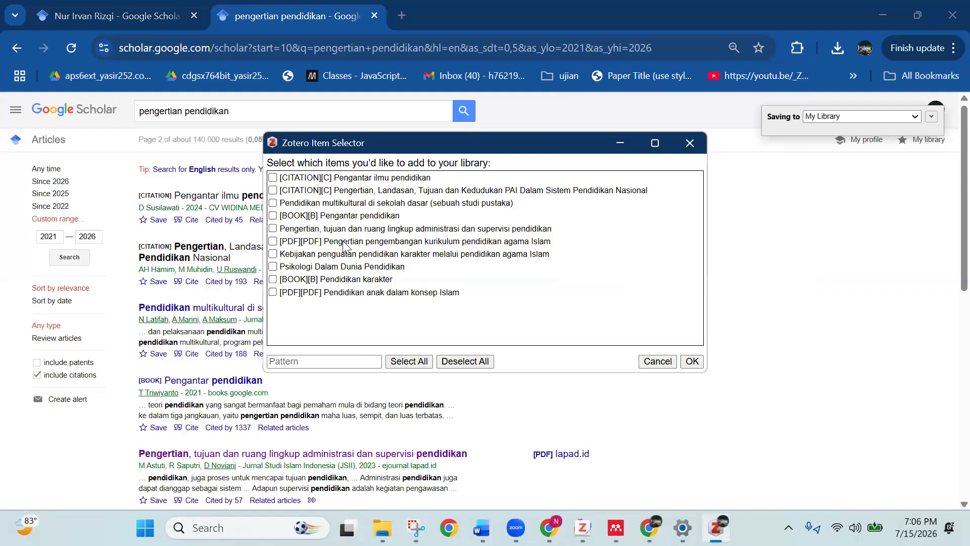
{"action": "left_click", "coordinate": [343, 231]}
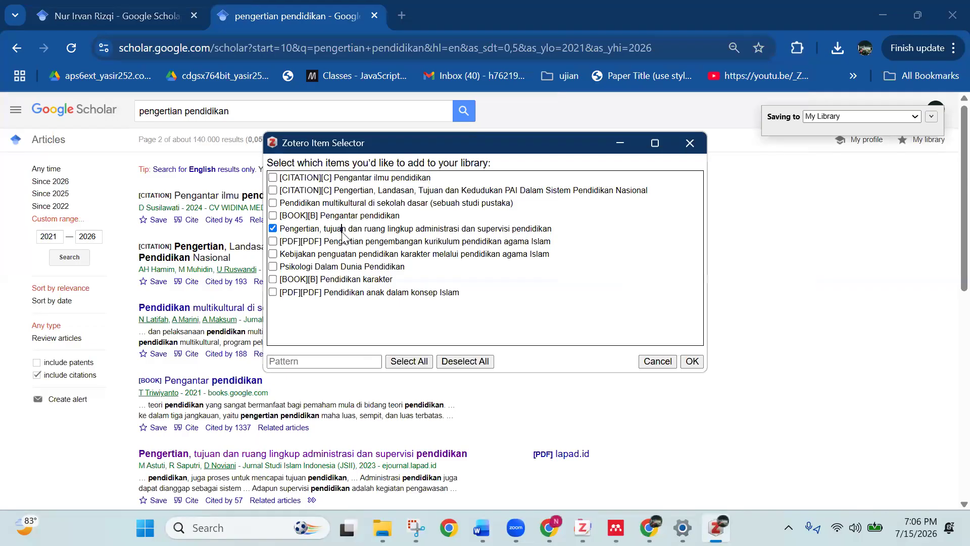
{"action": "left_click", "coordinate": [690, 362]}
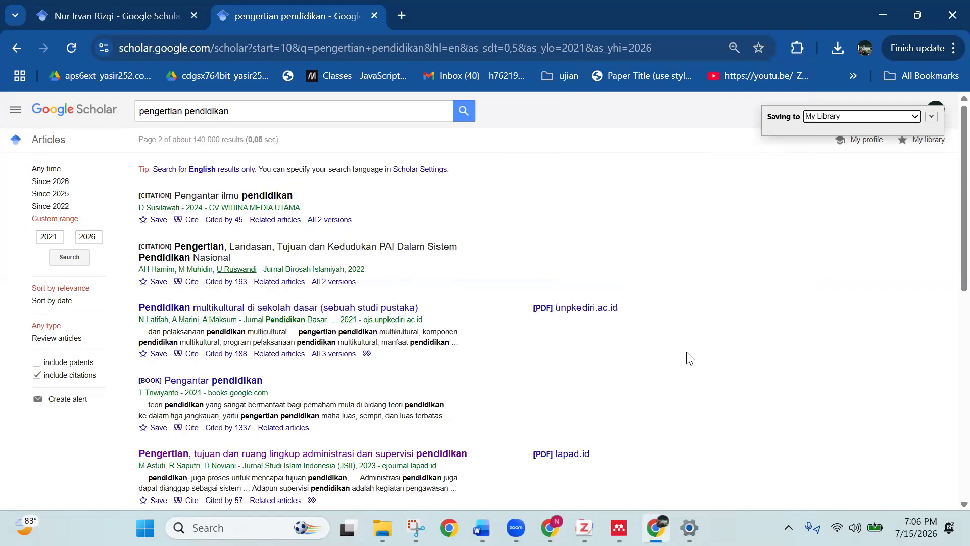
{"action": "left_click", "coordinate": [935, 118]}
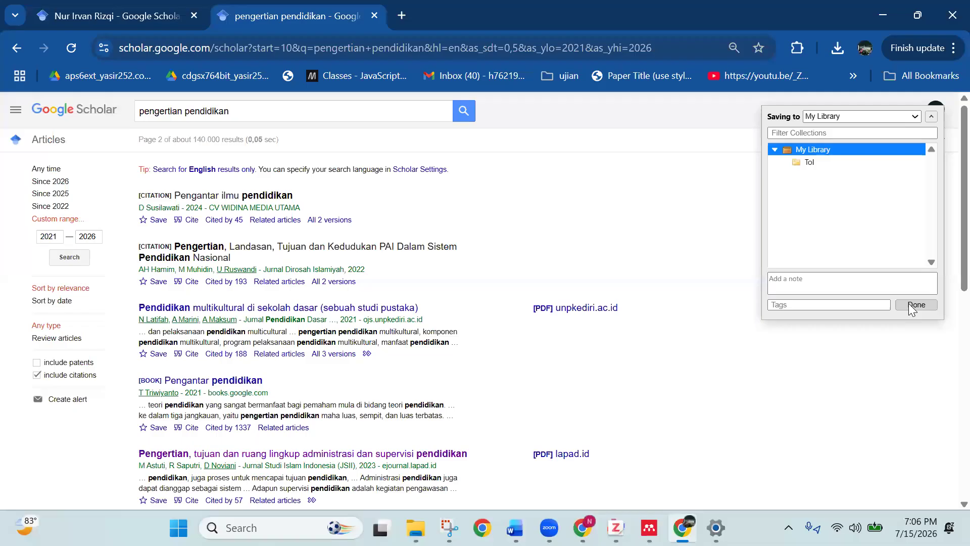
{"action": "left_click", "coordinate": [910, 303]}
Step: Open the saved article's web page, switch to Zotero and select the article's new library entry
{"action": "left_click", "coordinate": [318, 454]}
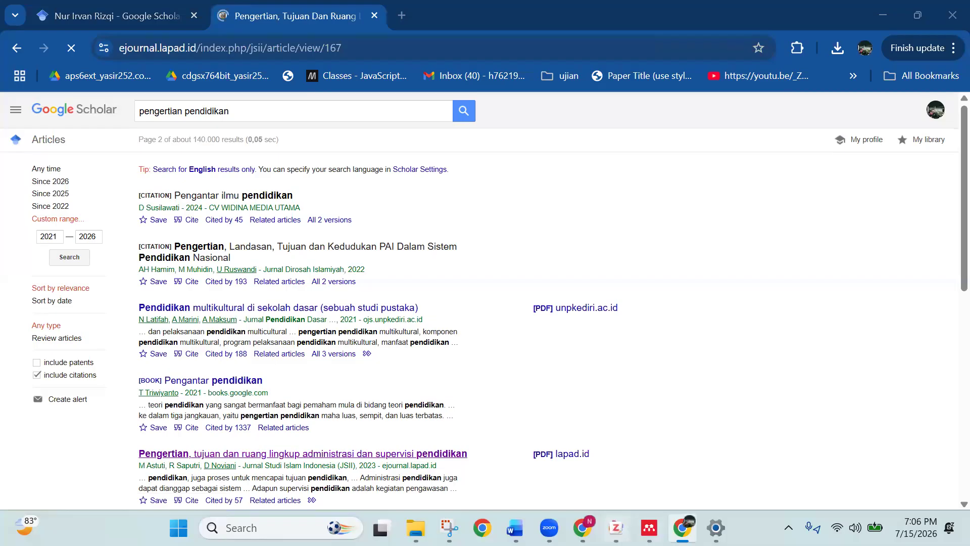
{"action": "key", "text": "alt+Tab"}
{"action": "left_click", "coordinate": [570, 260]}
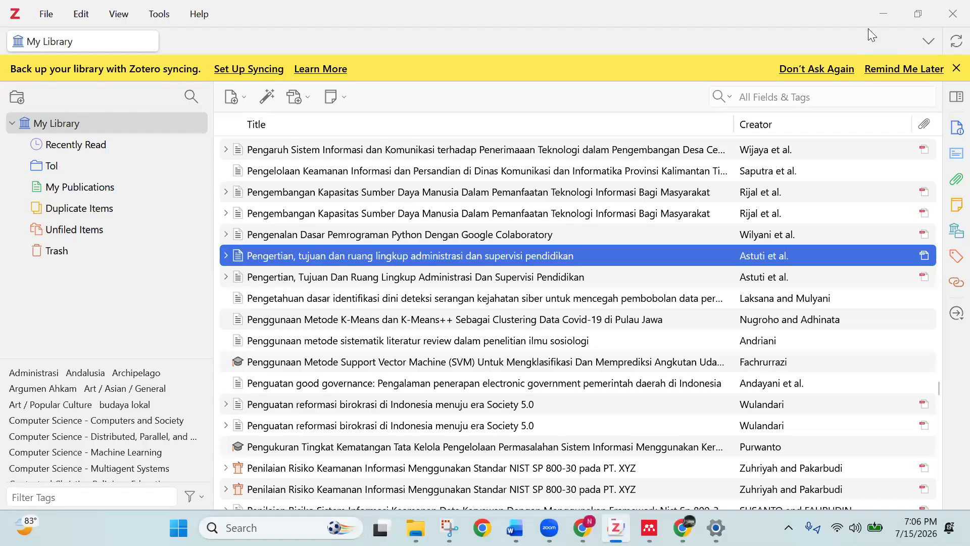
Step: Switch to Word and insert a Zotero citation of the selected education article after the education definition, using the search term pen
{"action": "key", "text": "alt+Tab"}
{"action": "left_click", "coordinate": [41, 82]}
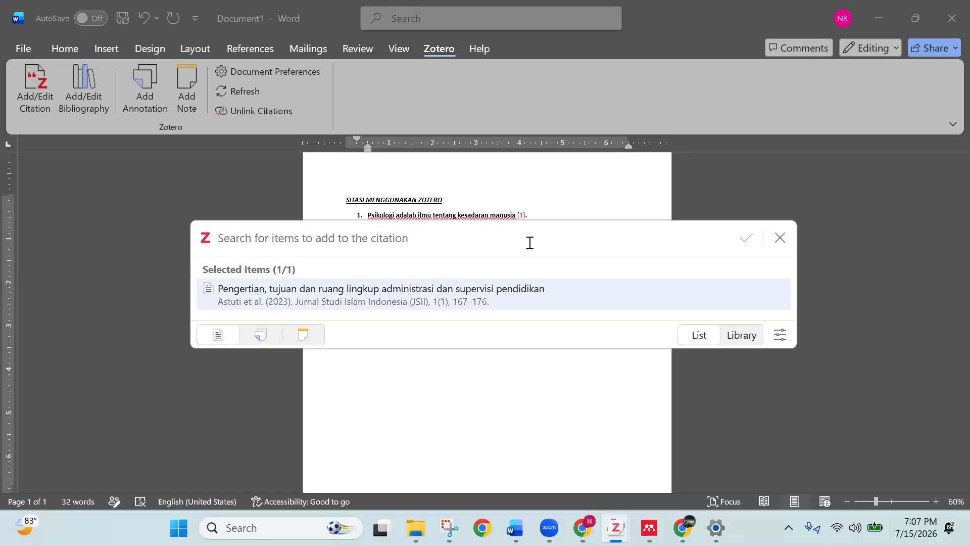
{"action": "type", "text": "pen"}
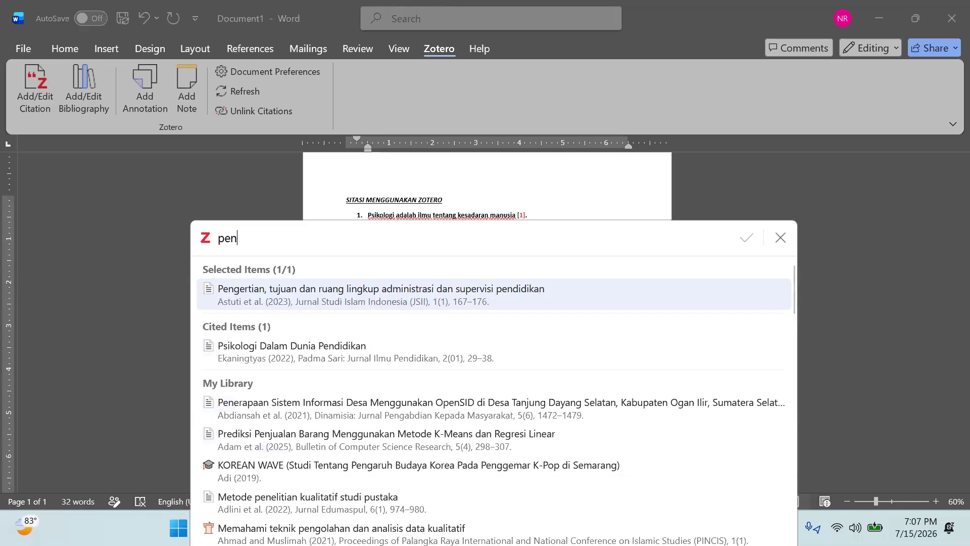
{"action": "left_click", "coordinate": [477, 290]}
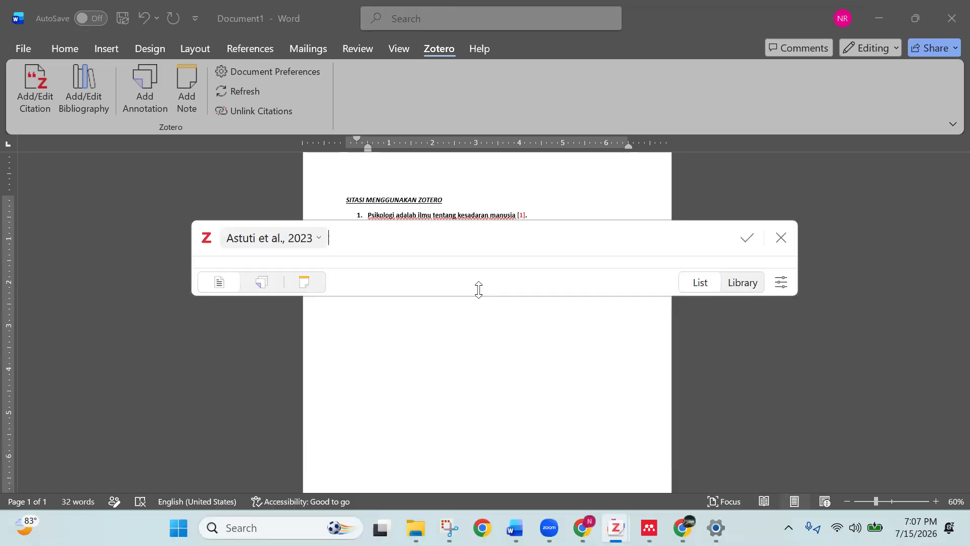
{"action": "left_click", "coordinate": [747, 237]}
Step: Color the new citation in the education definition red and add a period after it
{"action": "left_click_drag", "start_coordinate": [593, 237], "coordinate": [583, 237]}
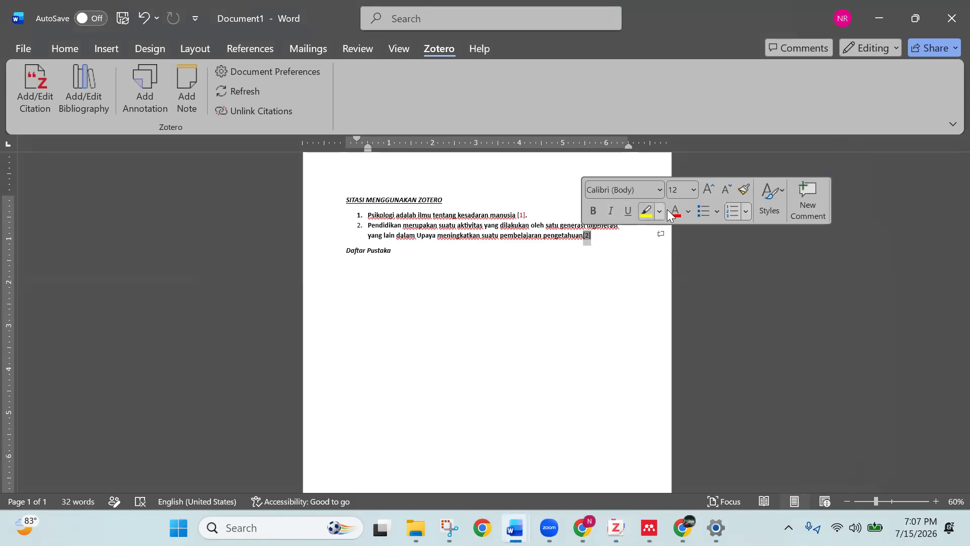
{"action": "left_click", "coordinate": [603, 238]}
{"action": "type", "text": "."}
Step: Insert the Zotero bibliography below the Daftar Pustaka heading and justify its text
{"action": "left_click", "coordinate": [554, 279]}
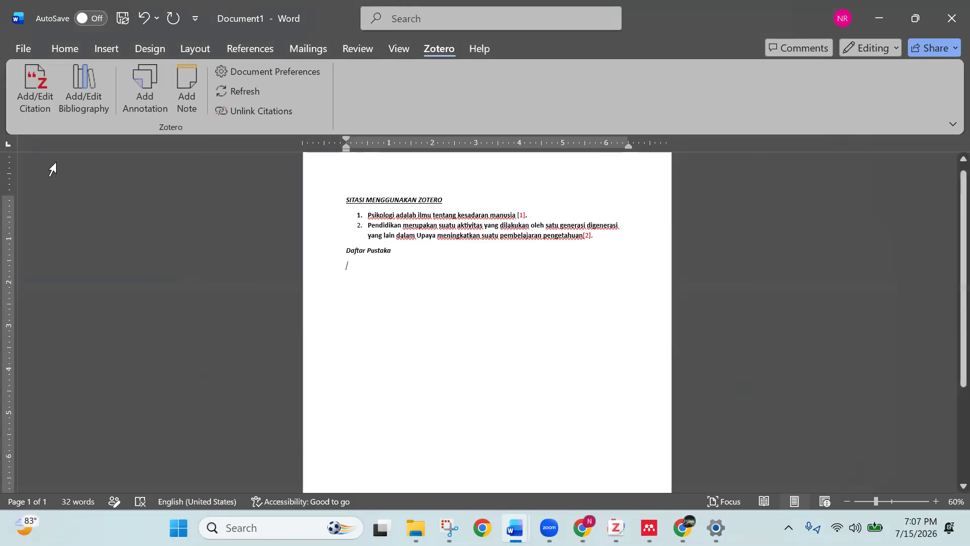
{"action": "left_click", "coordinate": [86, 116]}
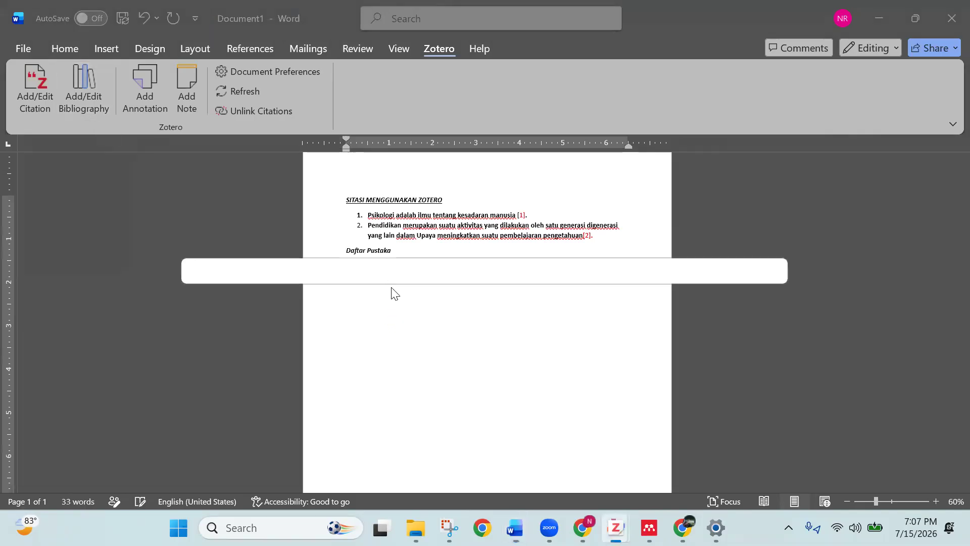
{"action": "mouse_move", "coordinate": [611, 298]}
{"action": "left_mouse_down"}
{"action": "mouse_move", "coordinate": [390, 278]}
{"action": "mouse_move", "coordinate": [596, 307]}
{"action": "left_mouse_up"}
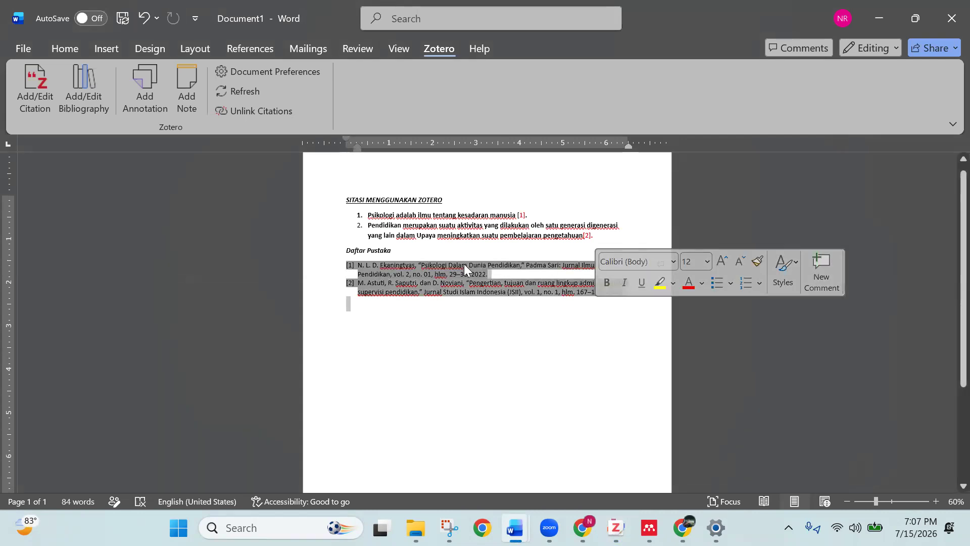
{"action": "left_click", "coordinate": [70, 48]}
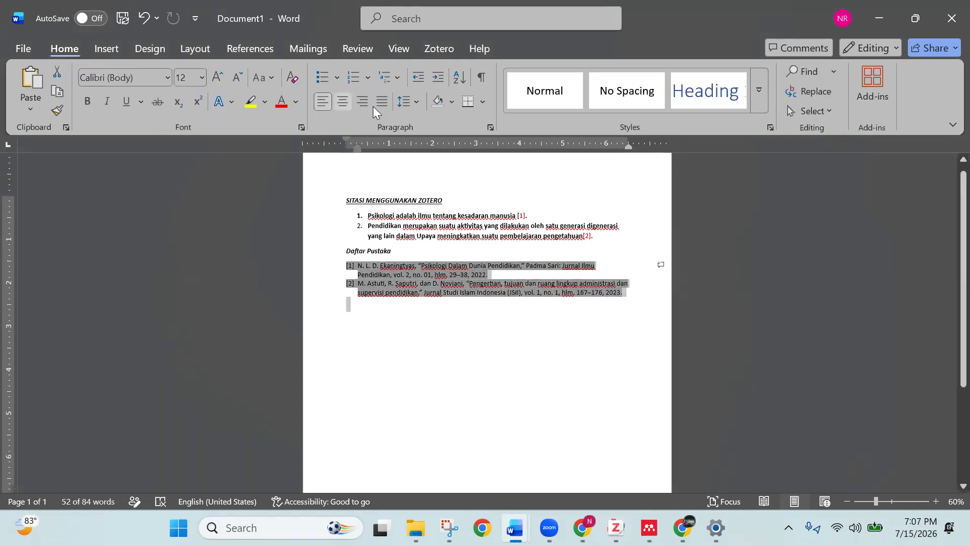
{"action": "left_click", "coordinate": [381, 101]}
{"action": "left_click", "coordinate": [484, 306]}
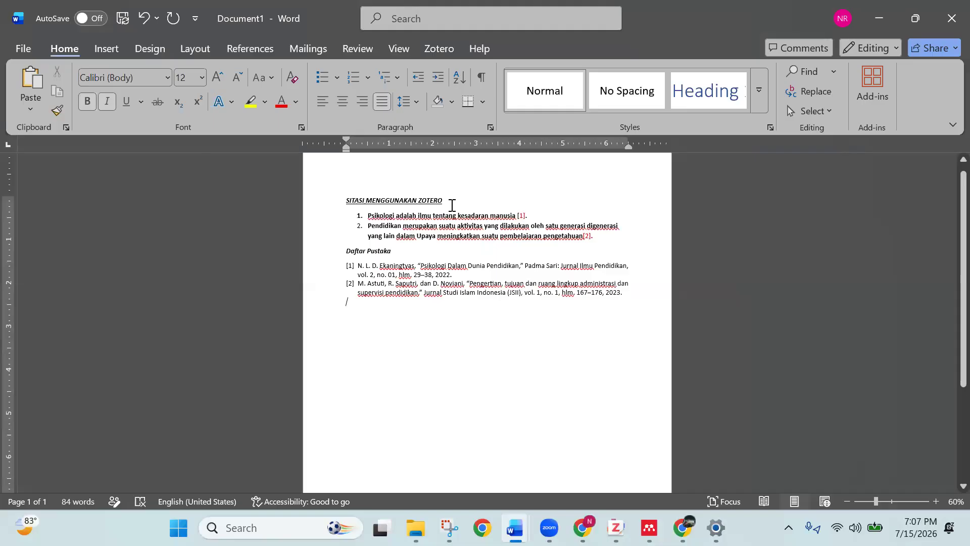
Step: Change the document's Zotero citation style to Chicago Manual of Style 18th edition (author-date)
{"action": "left_click", "coordinate": [438, 54]}
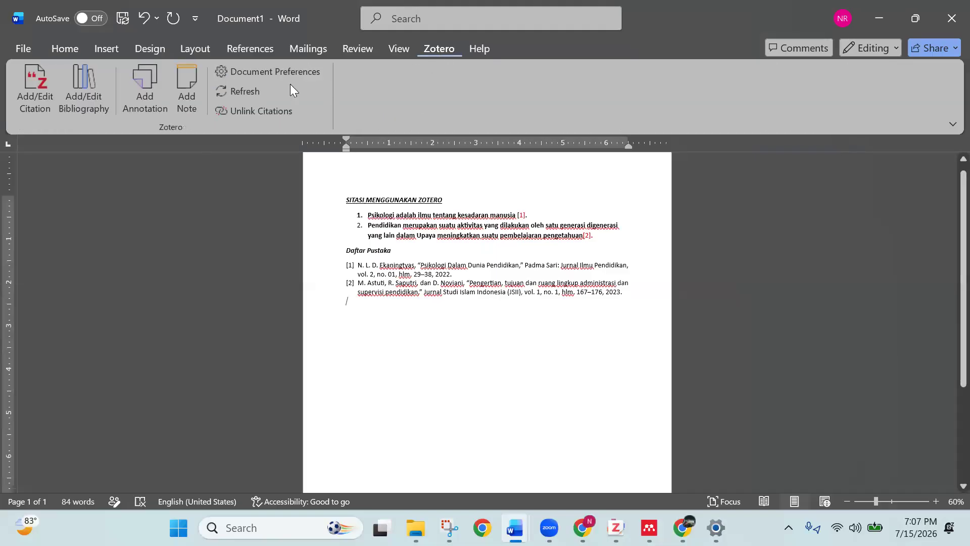
{"action": "left_click", "coordinate": [271, 72]}
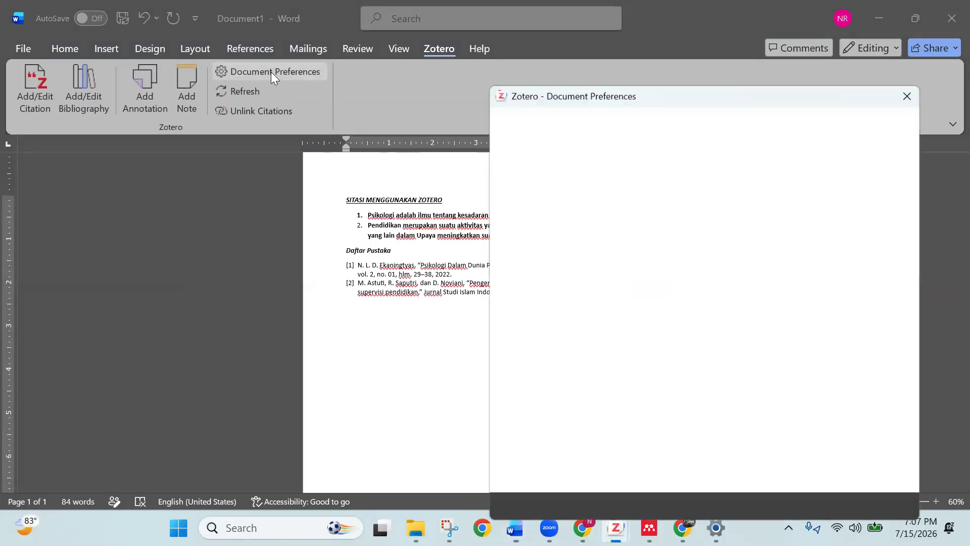
{"action": "scroll", "coordinate": [529, 187], "scroll_direction": "up", "scroll_amount": 3}
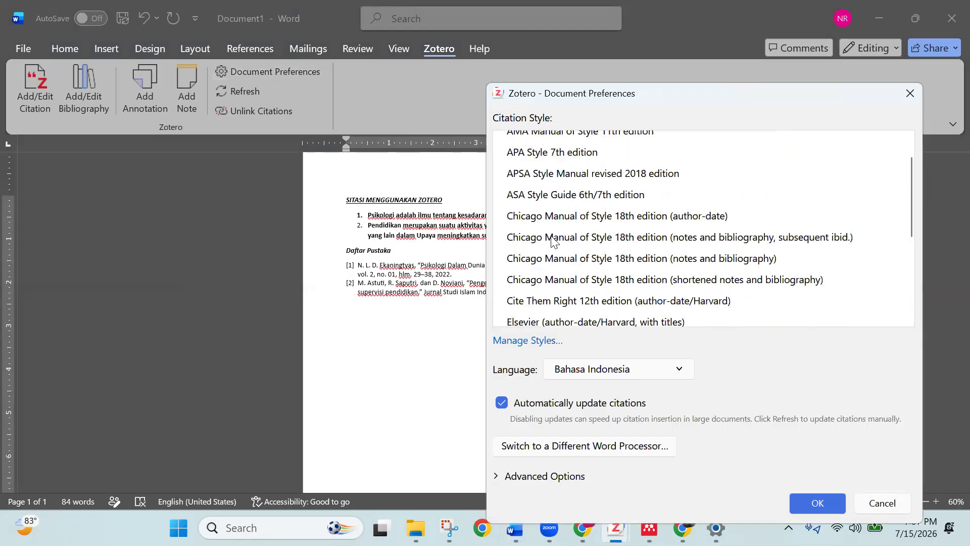
{"action": "scroll", "coordinate": [554, 241], "scroll_direction": "up", "scroll_amount": 1}
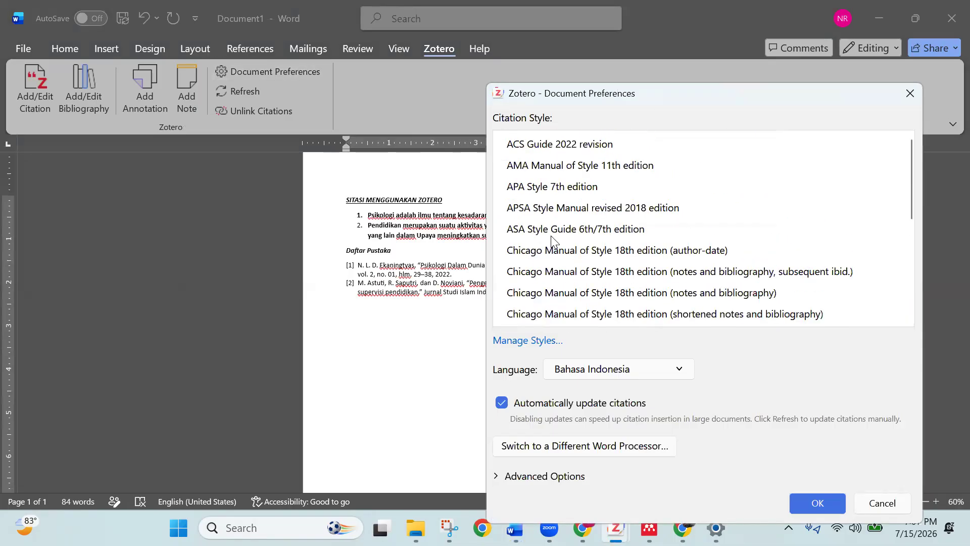
{"action": "left_click", "coordinate": [555, 190]}
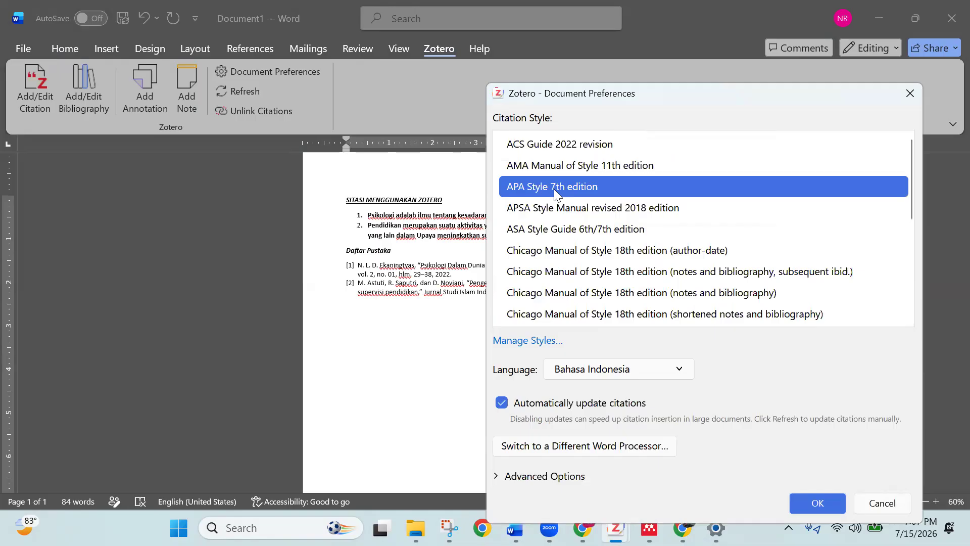
{"action": "scroll", "coordinate": [555, 212], "scroll_direction": "down", "scroll_amount": 5}
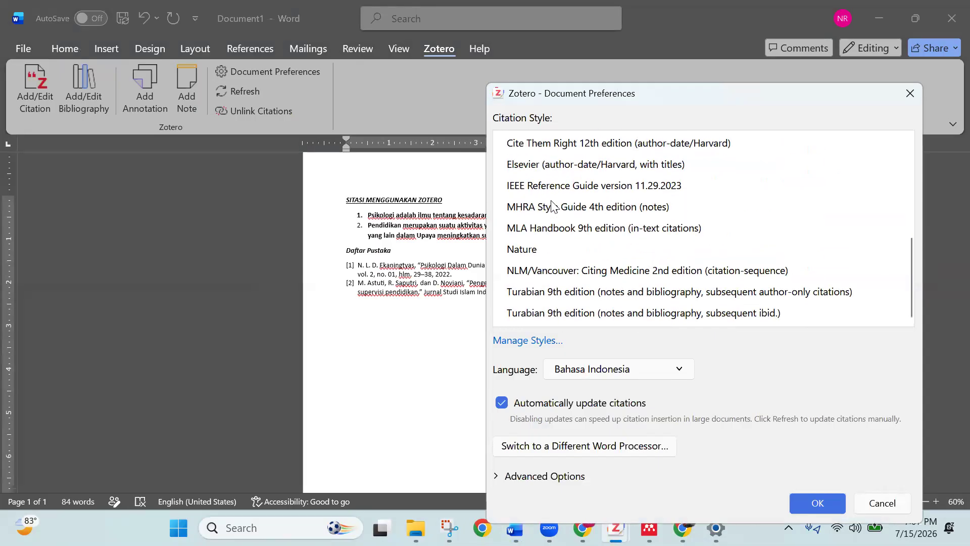
{"action": "left_click", "coordinate": [550, 188]}
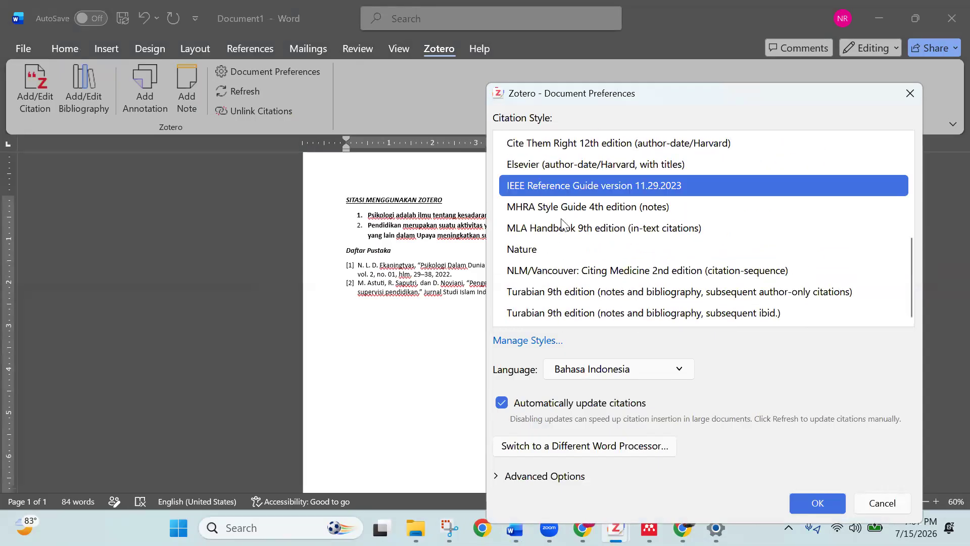
{"action": "scroll", "coordinate": [561, 222], "scroll_direction": "up", "scroll_amount": 4}
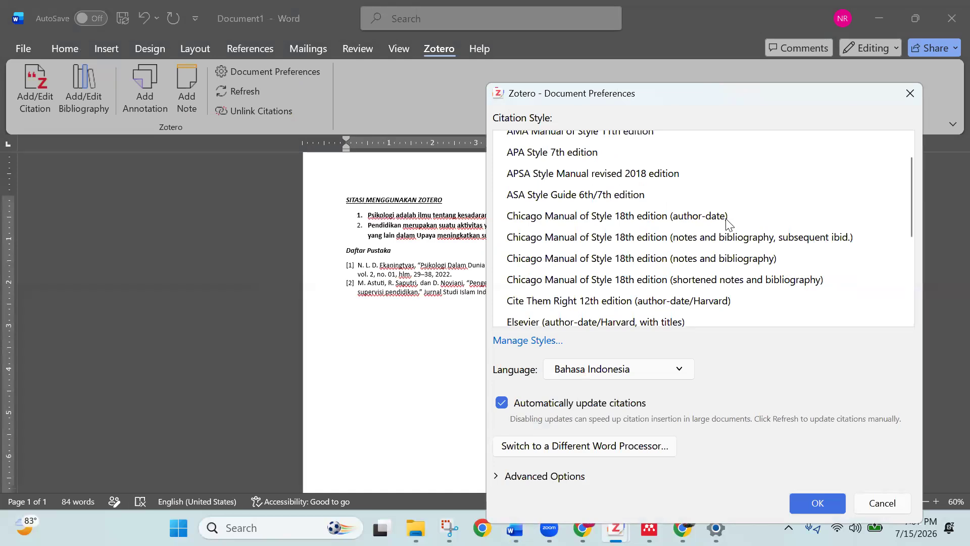
{"action": "left_click", "coordinate": [724, 240]}
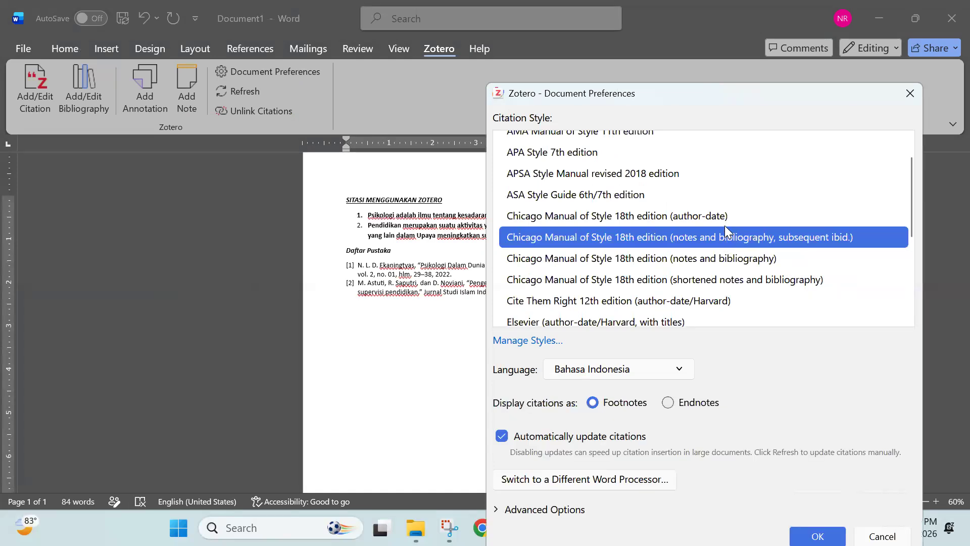
{"action": "left_click", "coordinate": [725, 225]}
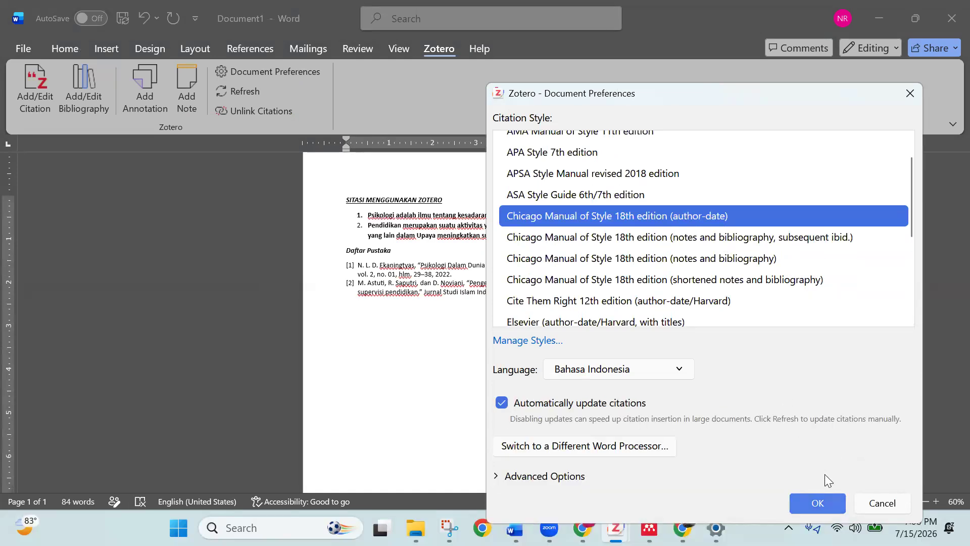
{"action": "left_click", "coordinate": [823, 500]}
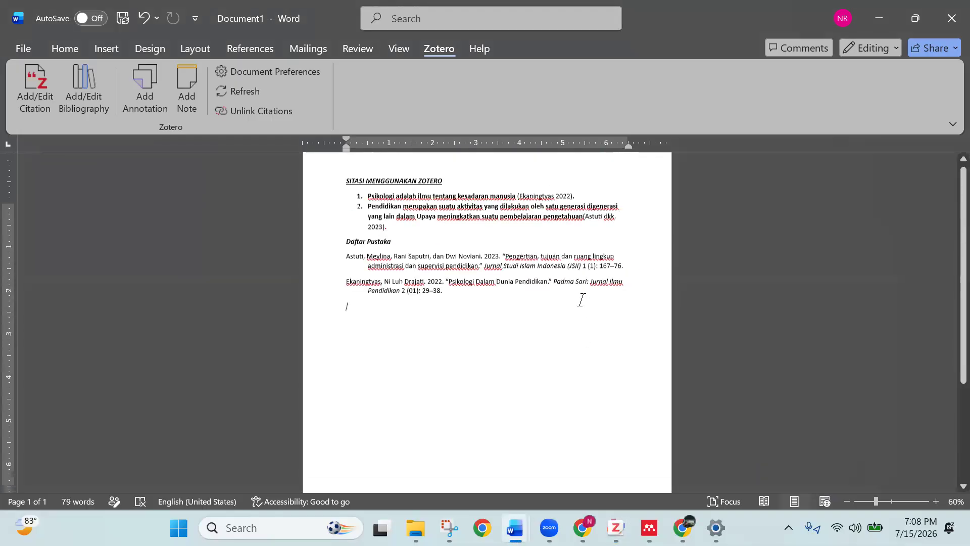
Step: Change the document's Zotero citation style to Chicago Manual of Style 18th edition (notes and bibliography, subsequent ibid.), displayed as footnotes
{"action": "left_click", "coordinate": [229, 71]}
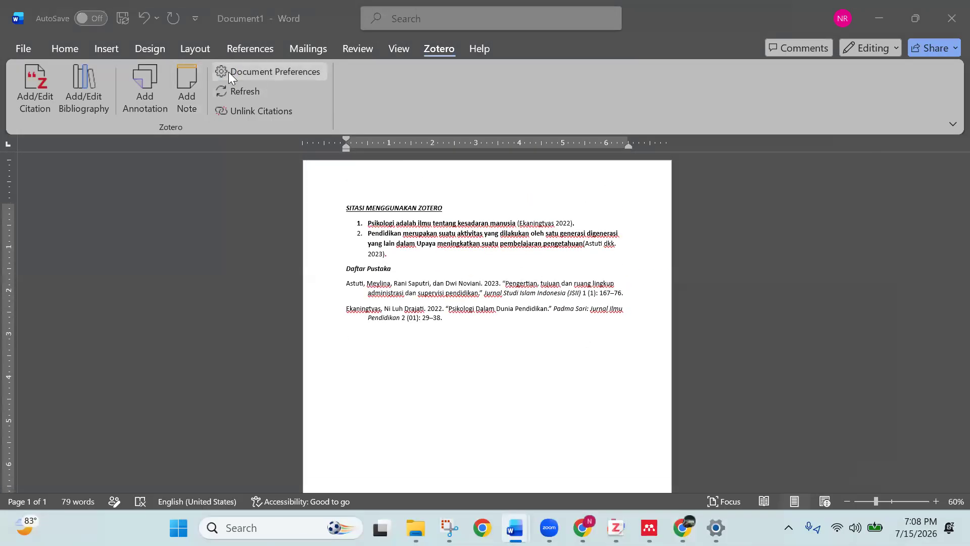
{"action": "left_click", "coordinate": [592, 250]}
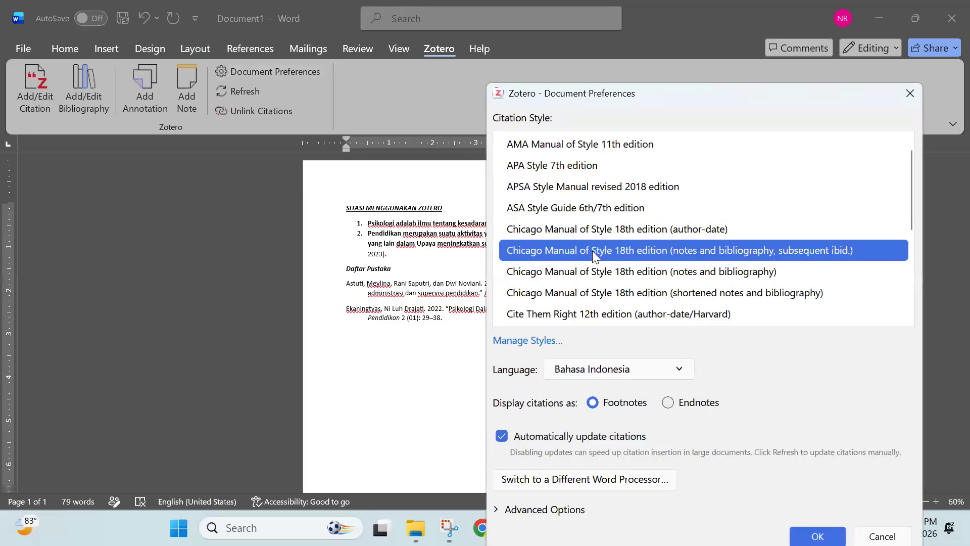
{"action": "left_click", "coordinate": [817, 536]}
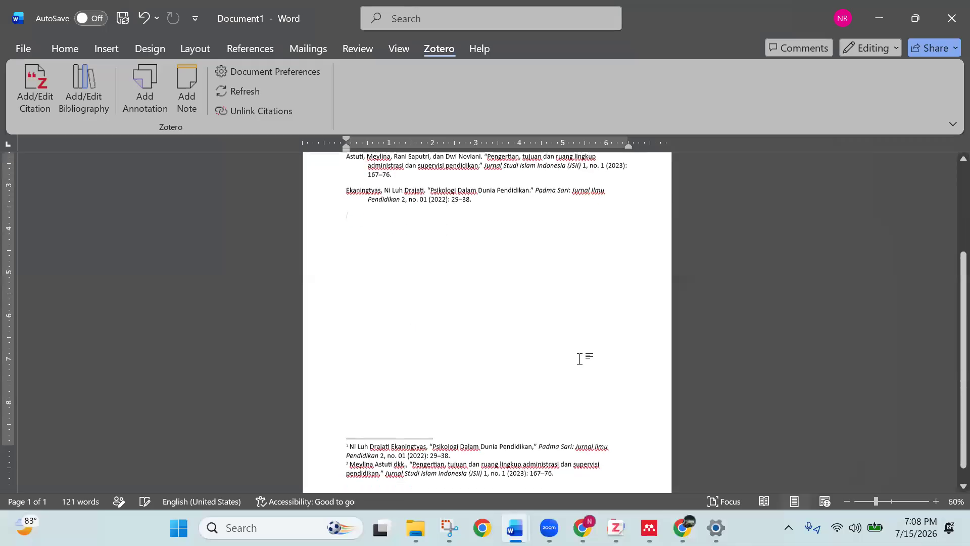
Step: Examine the numbered citation marks after both definitions, the matching footnotes at the end of the page, and the document's Zotero style settings
{"action": "scroll", "coordinate": [579, 358], "scroll_direction": "down", "scroll_amount": 5}
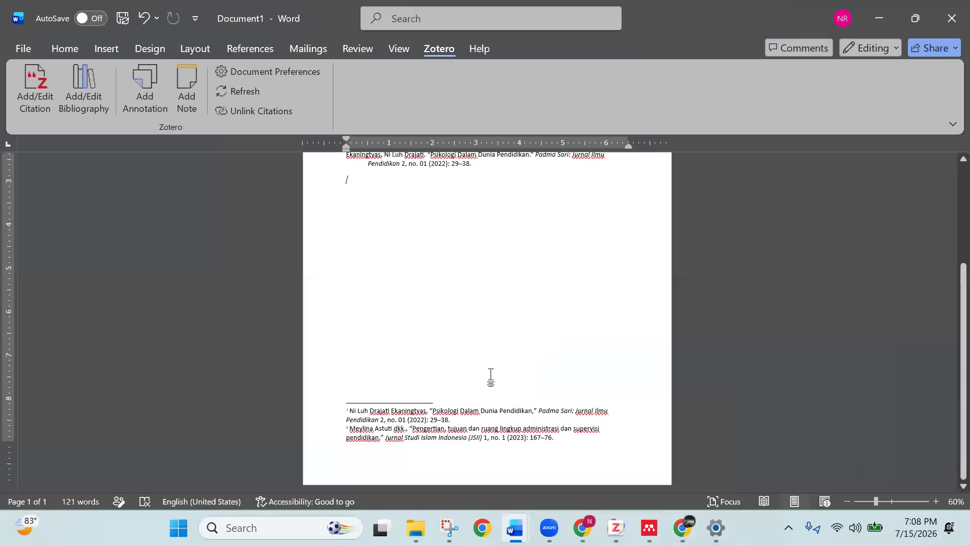
{"action": "scroll", "coordinate": [490, 377], "scroll_direction": "up", "scroll_amount": 3}
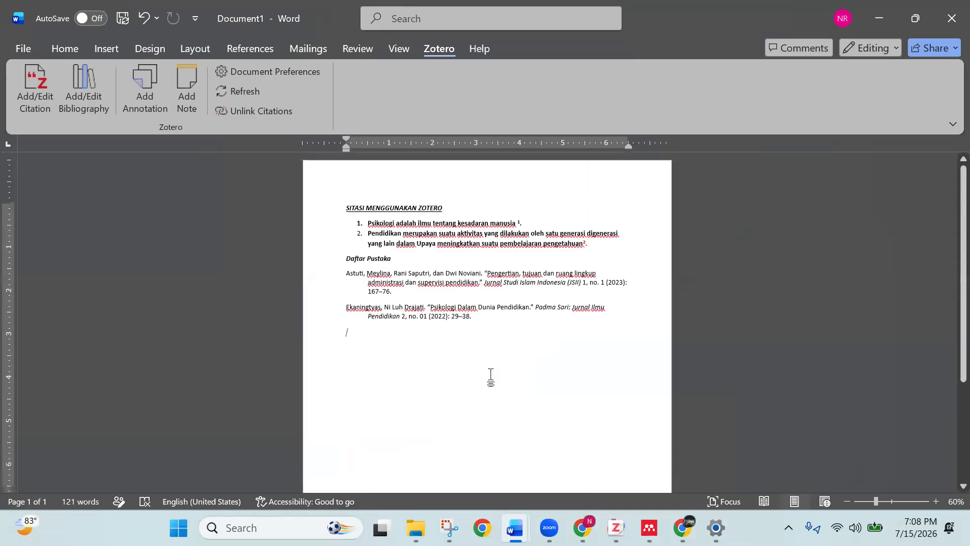
{"action": "scroll", "coordinate": [490, 376], "scroll_direction": "down", "scroll_amount": 4}
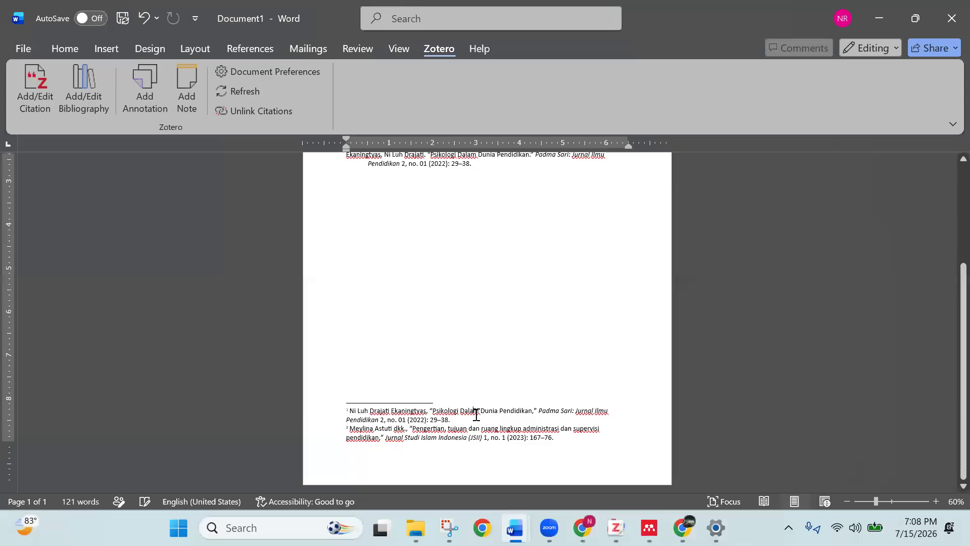
{"action": "scroll", "coordinate": [559, 337], "scroll_direction": "up", "scroll_amount": 5}
{"action": "left_click", "coordinate": [531, 227]}
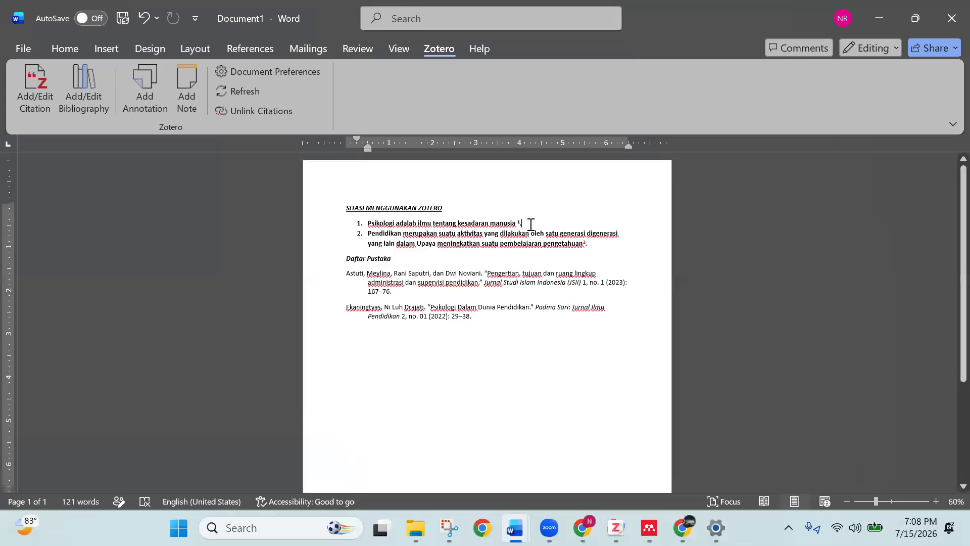
{"action": "left_click", "coordinate": [234, 68]}
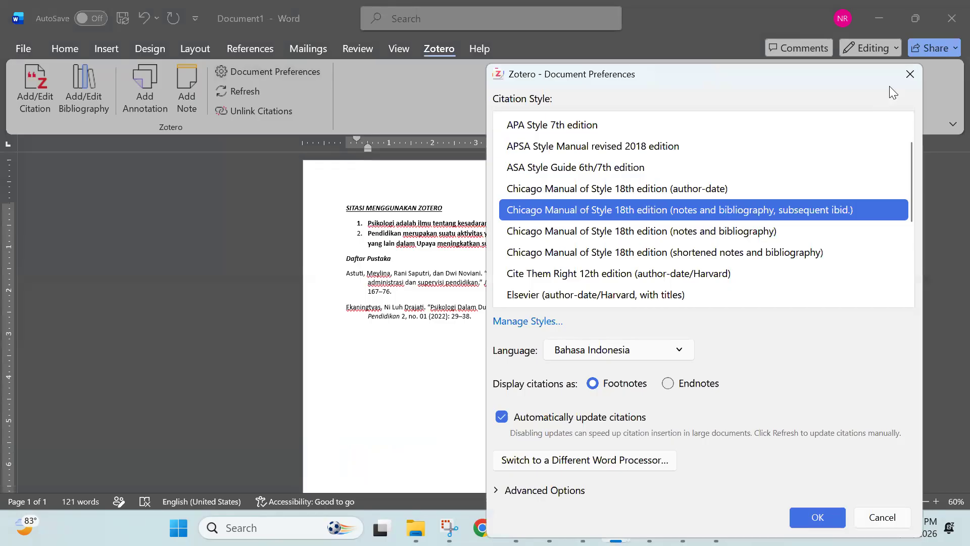
{"action": "left_click", "coordinate": [908, 76]}
{"action": "scroll", "coordinate": [628, 254], "scroll_direction": "down", "scroll_amount": 3}
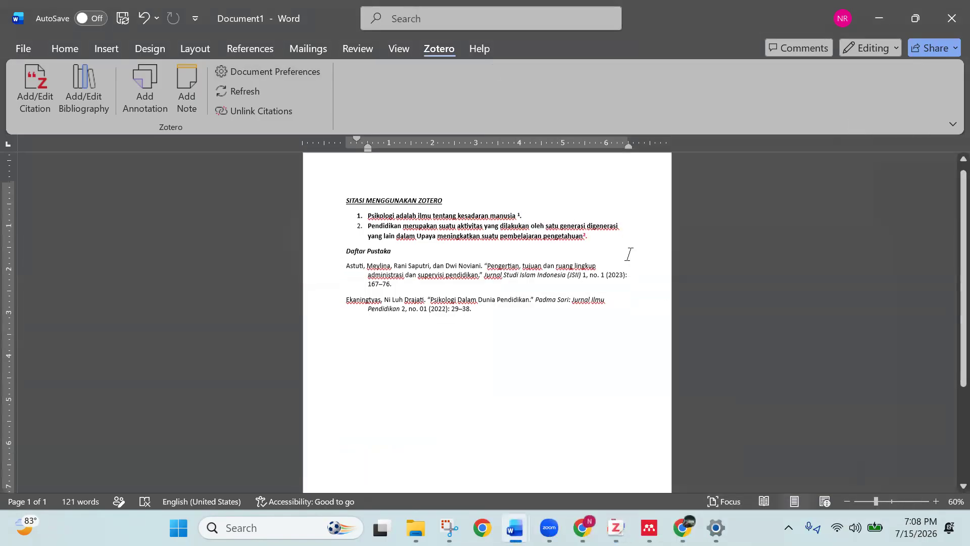
{"action": "scroll", "coordinate": [520, 328], "scroll_direction": "down", "scroll_amount": 1}
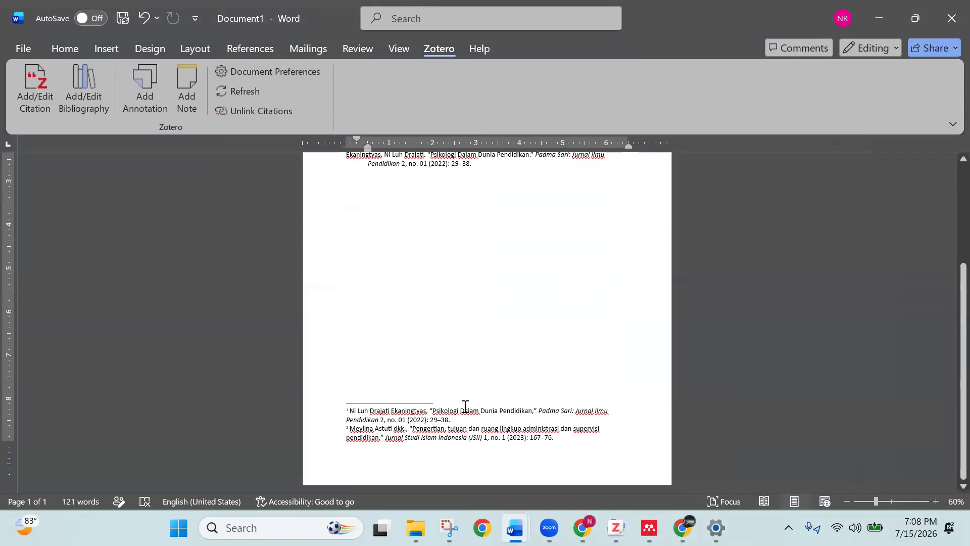
{"action": "scroll", "coordinate": [474, 401], "scroll_direction": "up", "scroll_amount": 3}
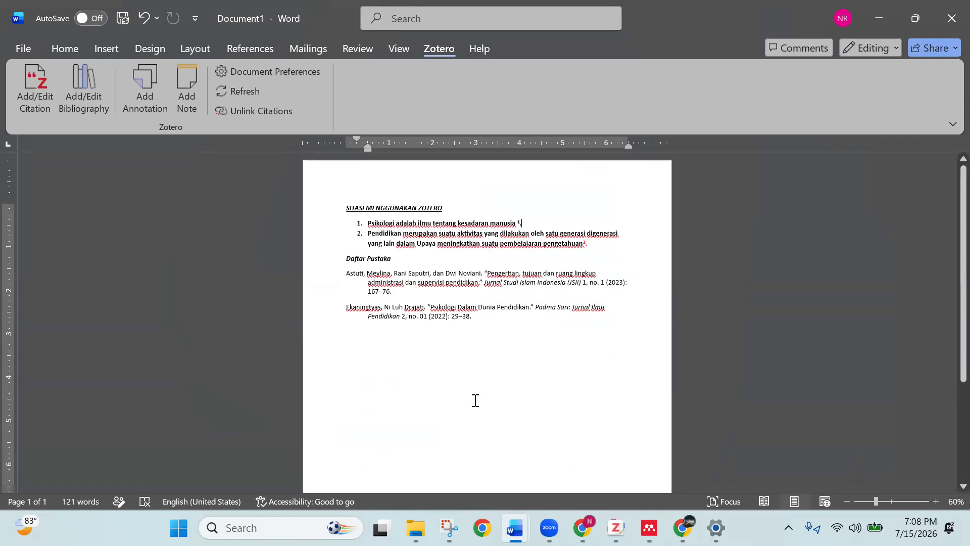
{"action": "left_click", "coordinate": [69, 53]}
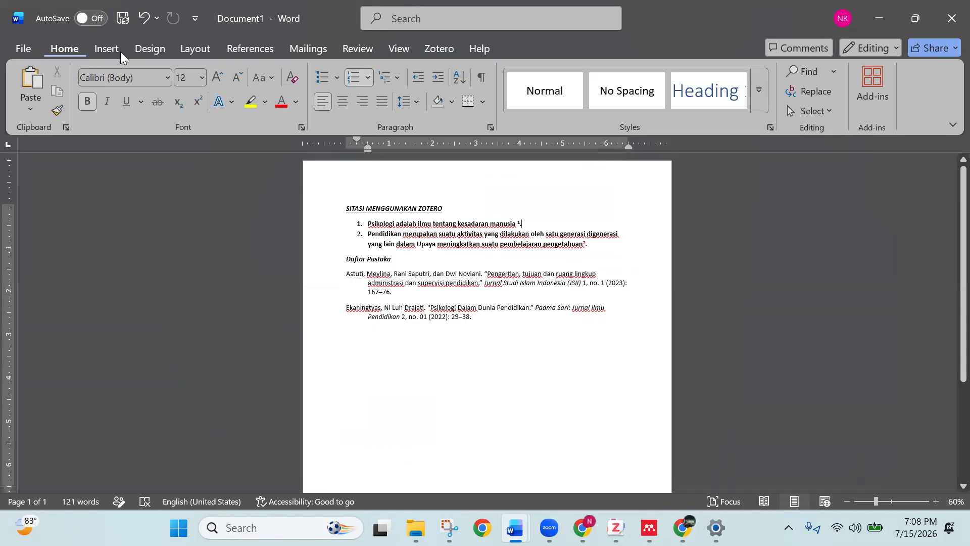
{"action": "left_click", "coordinate": [232, 49]}
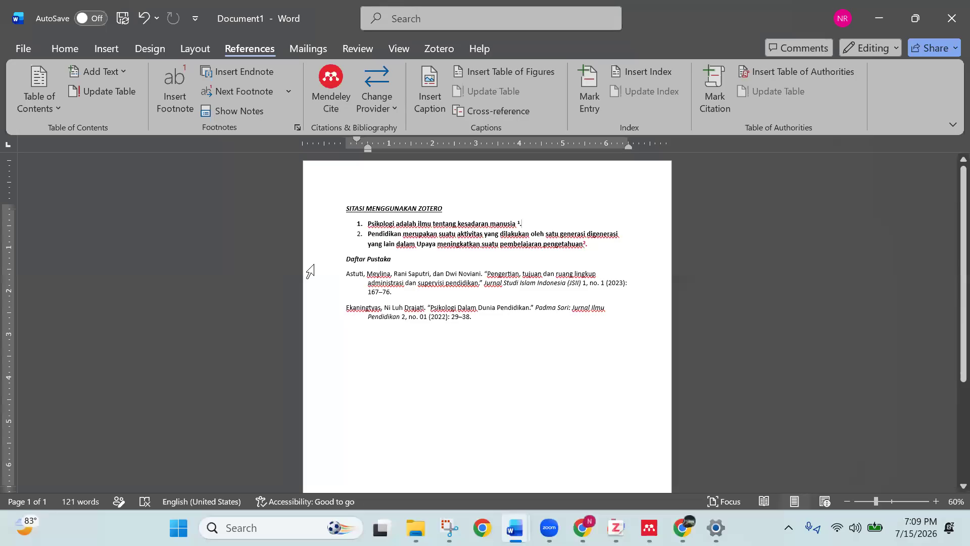
{"action": "left_click_drag", "start_coordinate": [372, 306], "coordinate": [382, 301]}
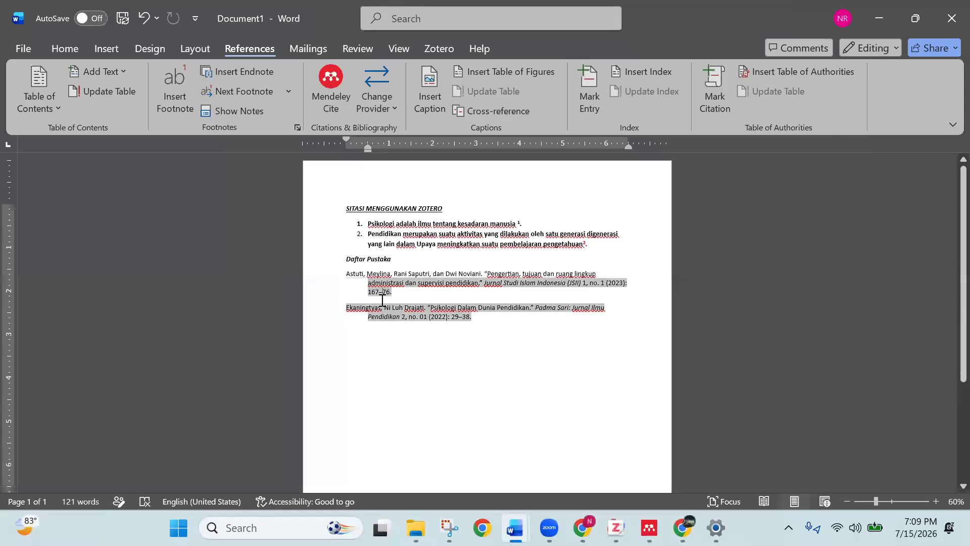
{"action": "left_click", "coordinate": [384, 373]}
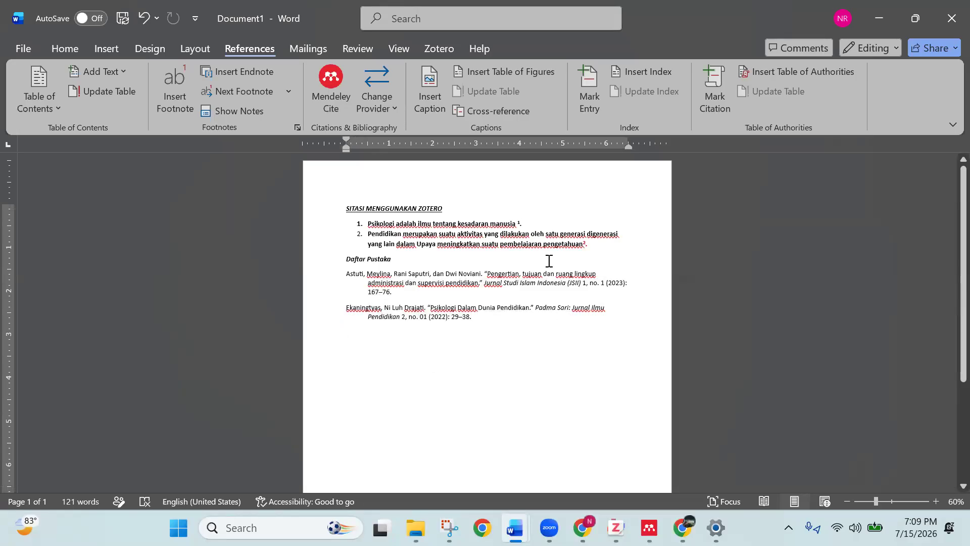
Step: Change the document's Zotero citation style to IEEE Reference Guide version 11.29.2023
{"action": "left_click", "coordinate": [428, 45]}
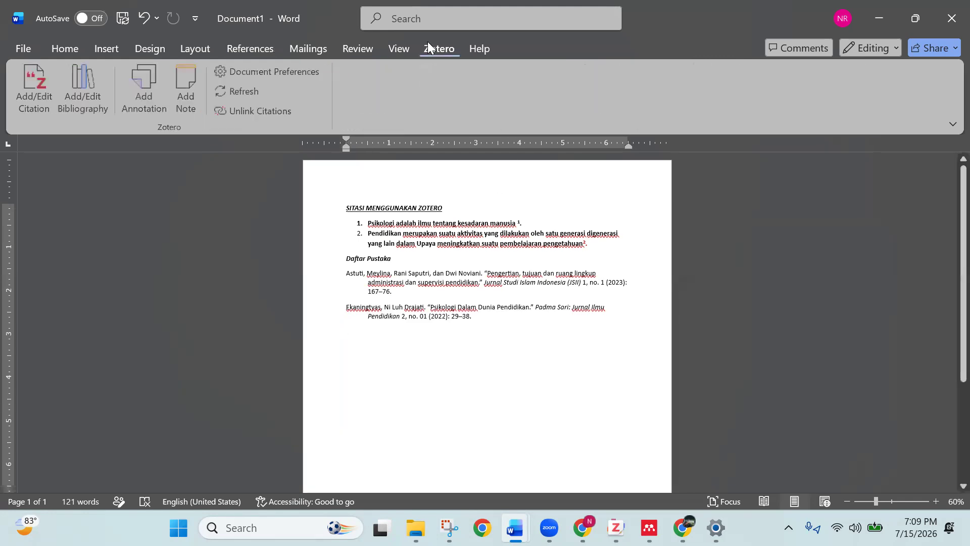
{"action": "left_click", "coordinate": [227, 72]}
{"action": "scroll", "coordinate": [622, 257], "scroll_direction": "down", "scroll_amount": 1}
{"action": "scroll", "coordinate": [621, 253], "scroll_direction": "down", "scroll_amount": 2}
{"action": "scroll", "coordinate": [621, 253], "scroll_direction": "up", "scroll_amount": 3}
{"action": "scroll", "coordinate": [619, 248], "scroll_direction": "down", "scroll_amount": 3}
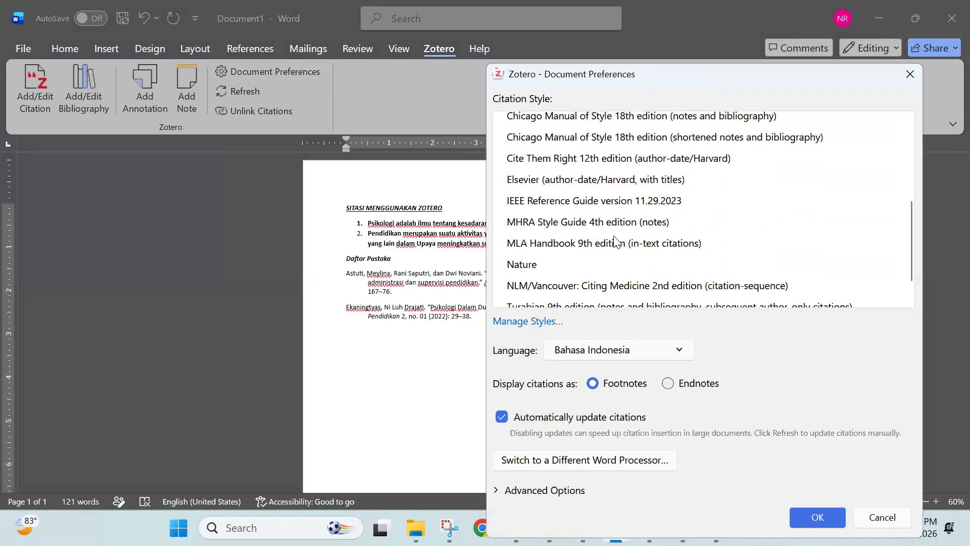
{"action": "left_click", "coordinate": [609, 202]}
{"action": "left_click", "coordinate": [840, 479]}
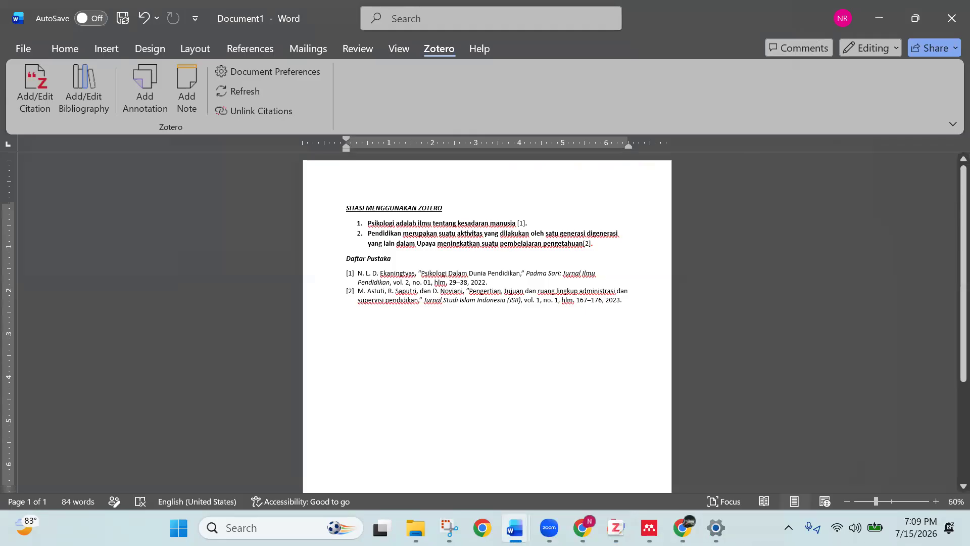
Step: Minimize the open windows, including Word and Mendeley Reference Manager, to show the desktop
{"action": "mouse_move", "coordinate": [549, 527]}
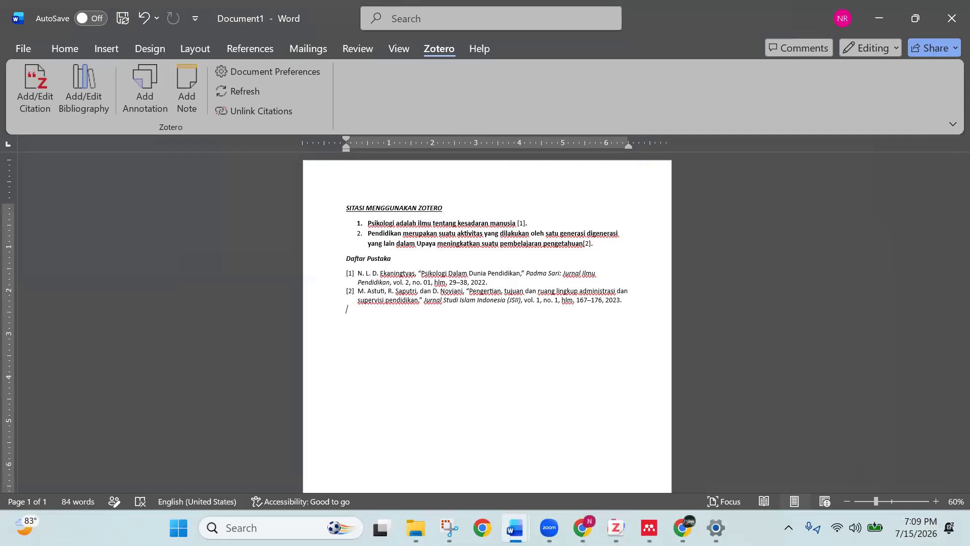
{"action": "left_click", "coordinate": [515, 528]}
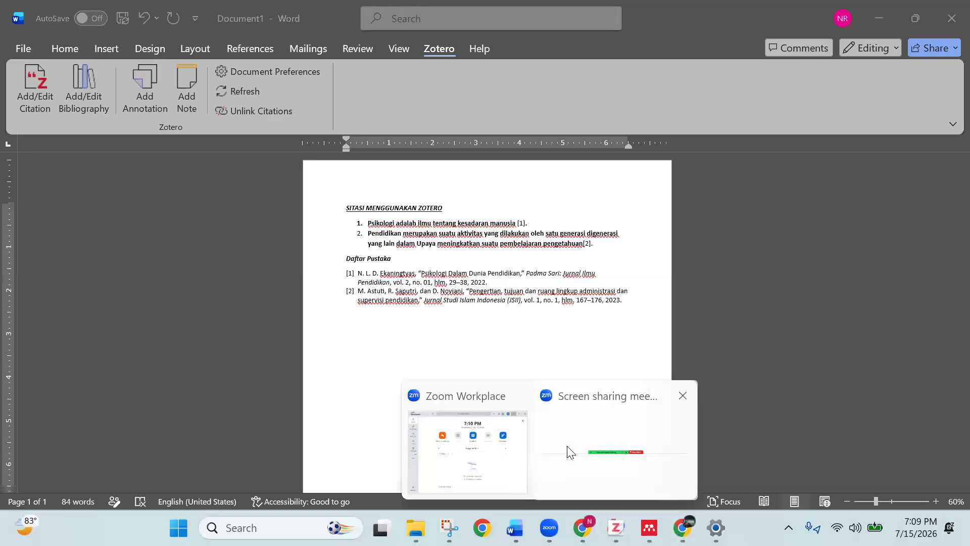
{"action": "left_click", "coordinate": [568, 452]}
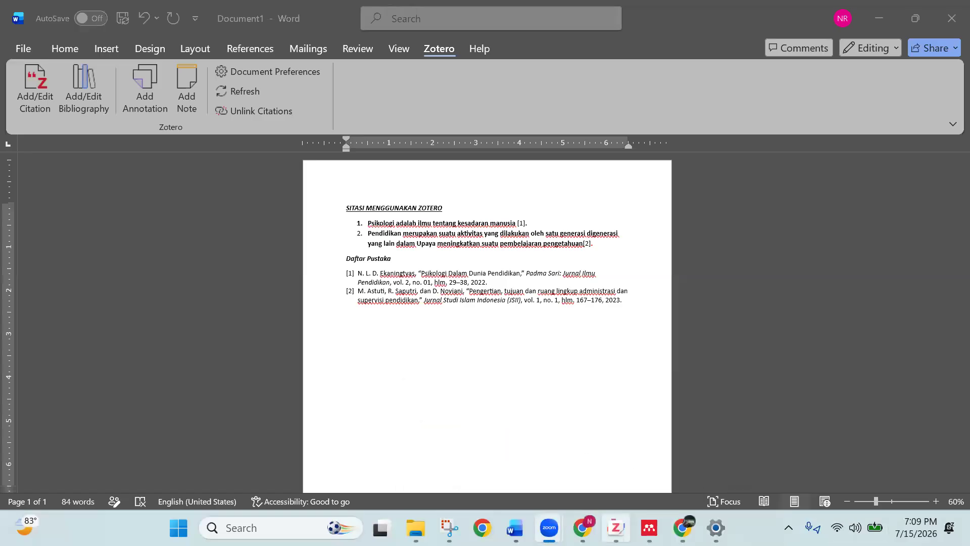
{"action": "left_click", "coordinate": [862, 22]}
{"action": "left_click", "coordinate": [862, 23]}
{"action": "left_click", "coordinate": [862, 21]}
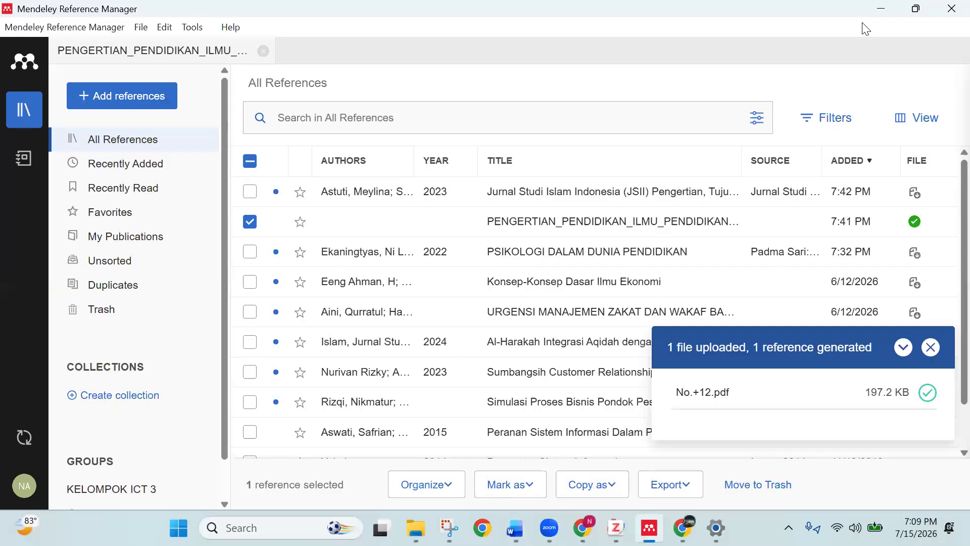
{"action": "left_click", "coordinate": [877, 15]}
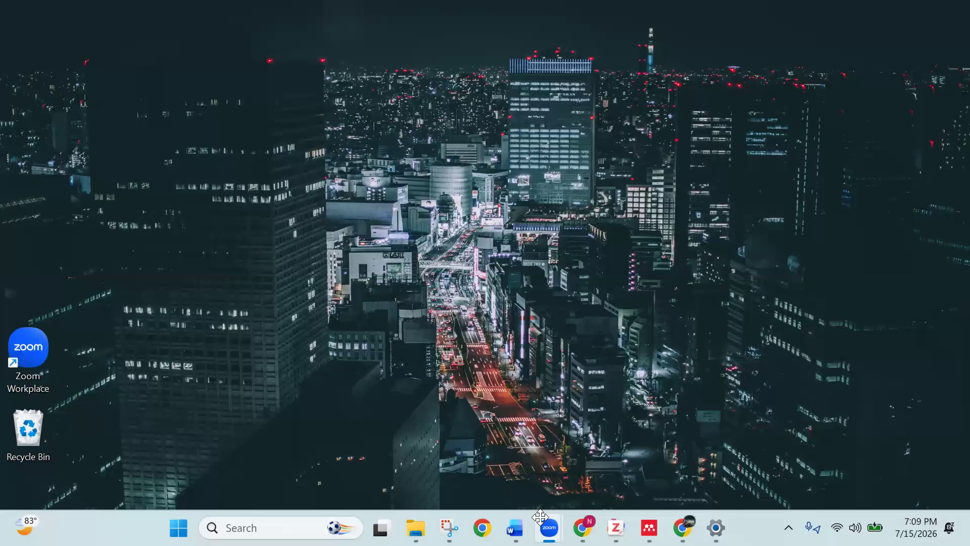
Step: Switch to the Zoom screen sharing meeting window
{"action": "left_click", "coordinate": [644, 405]}
{"action": "mouse_move", "coordinate": [514, 528]}
{"action": "mouse_move", "coordinate": [616, 528]}
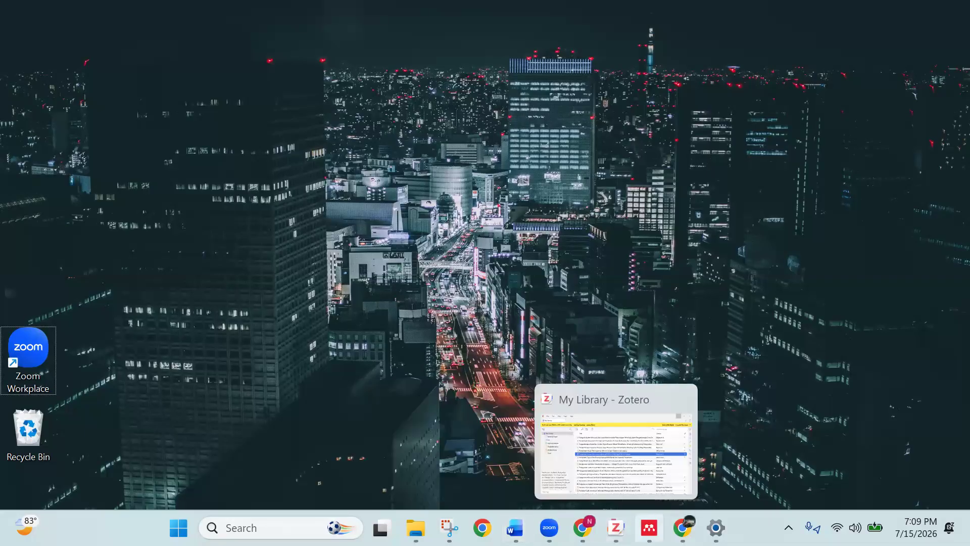
{"action": "mouse_move", "coordinate": [549, 528]}
{"action": "left_click", "coordinate": [573, 474]}
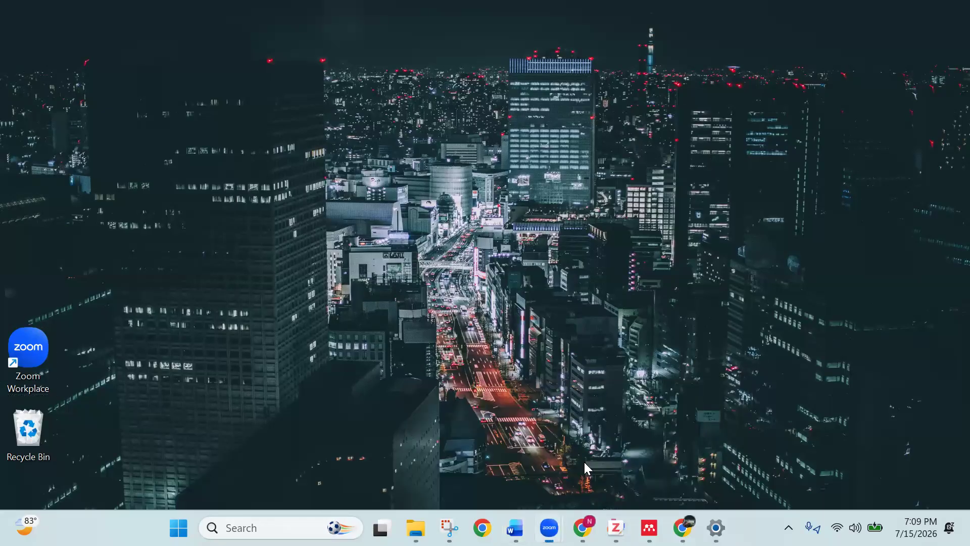